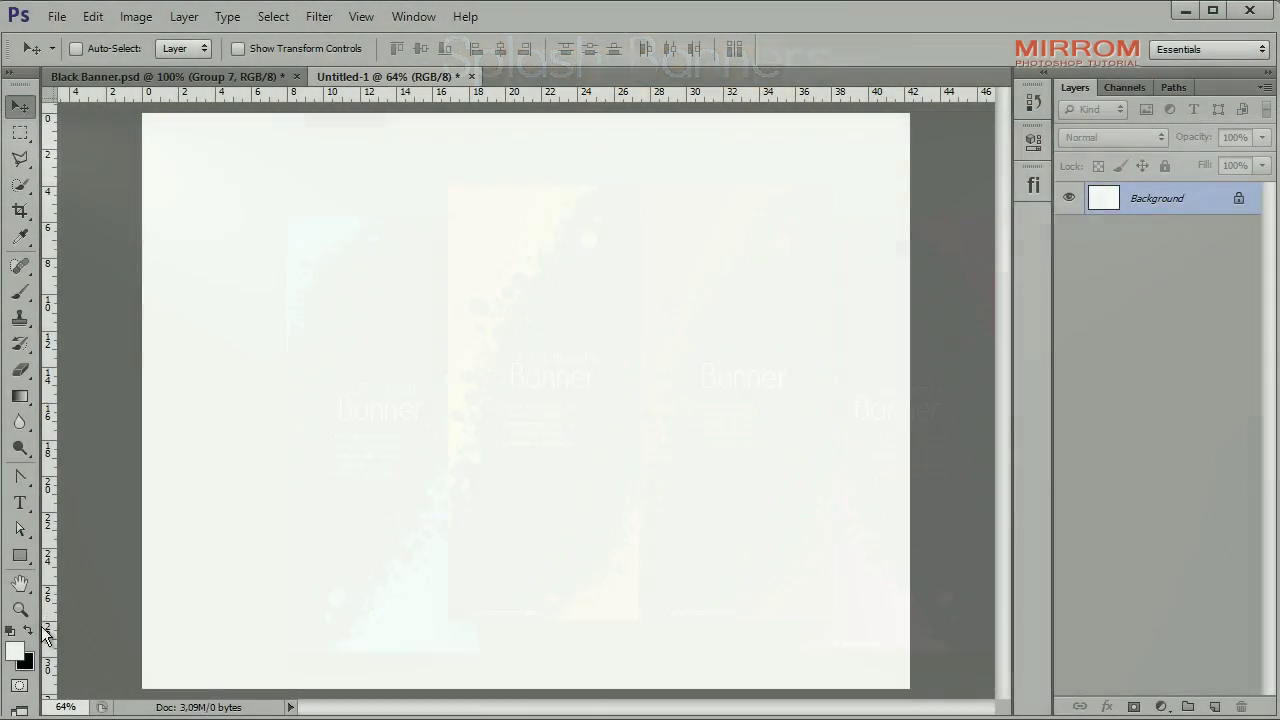
Fill the whole canvas with dark charcoal #1b1b1b.
click(14, 651)
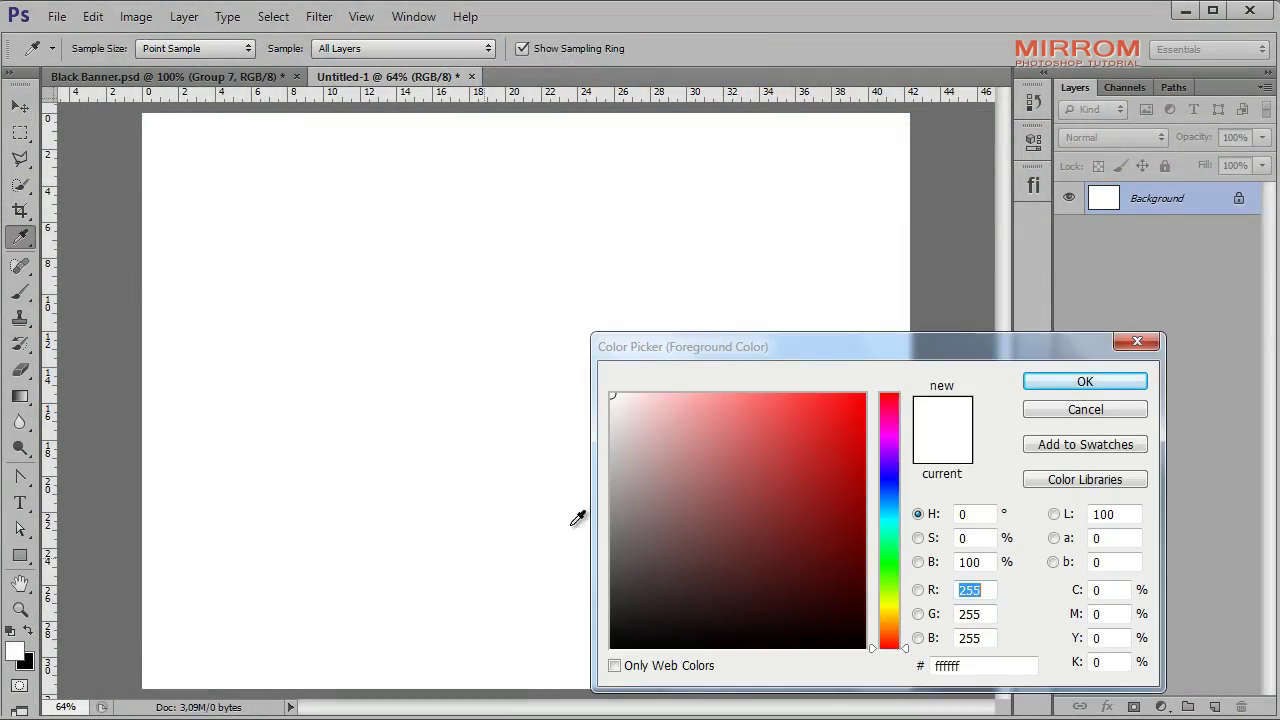
drag(714, 346, 733, 278)
mouse_move(632, 480)
mouse_down()
mouse_move(583, 506)
mouse_move(594, 537)
mouse_move(625, 553)
mouse_up()
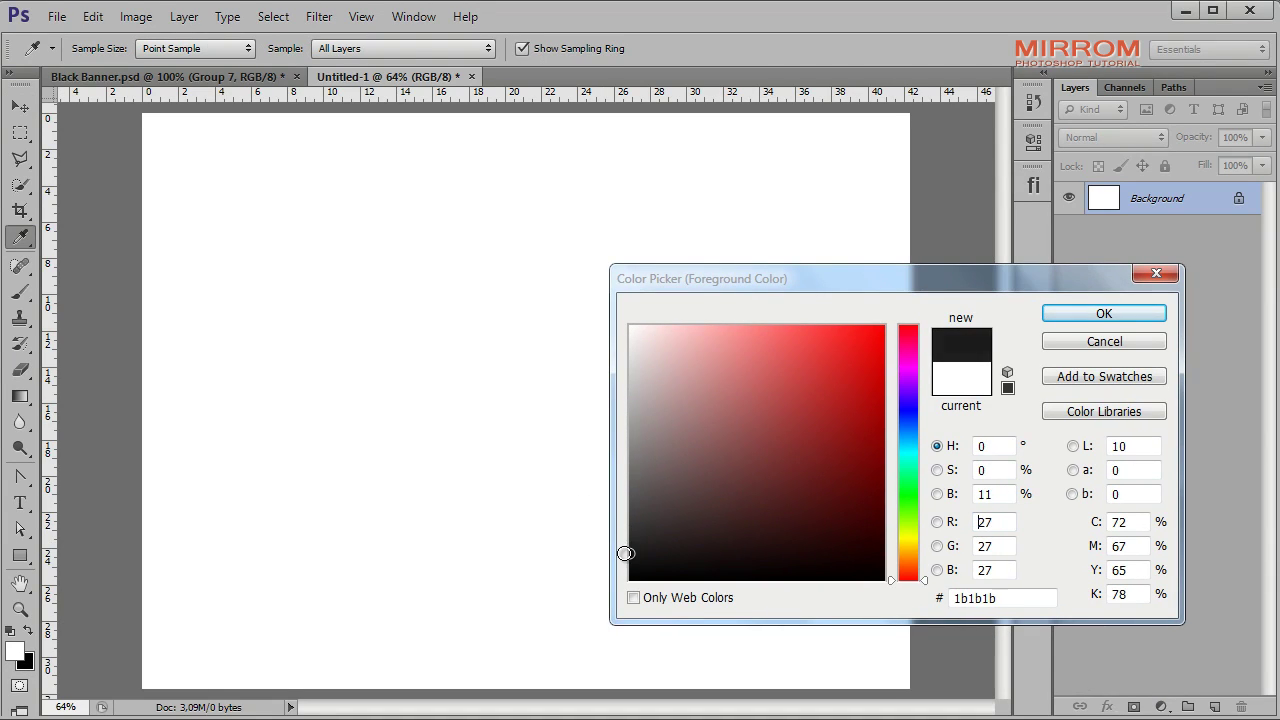
click(1073, 308)
key(v)
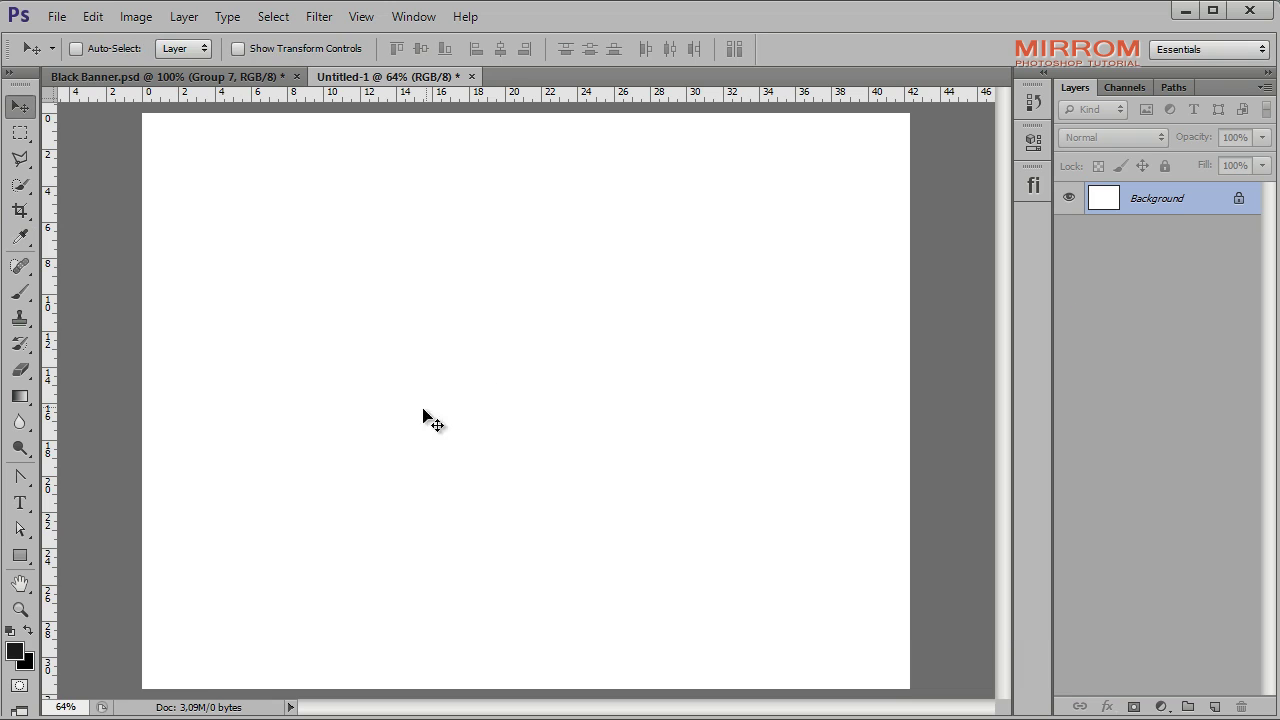
key(alt+BackSpace)
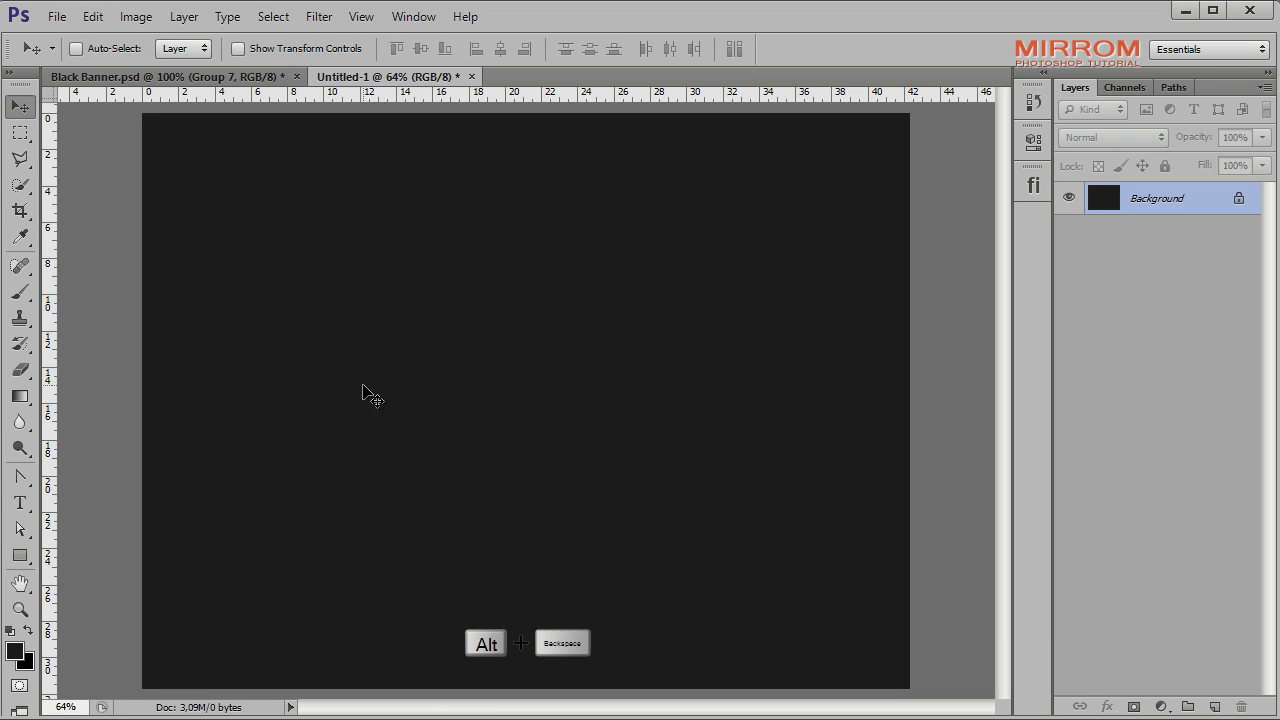
Set the foreground colour back to white.
click(14, 651)
drag(620, 457, 597, 326)
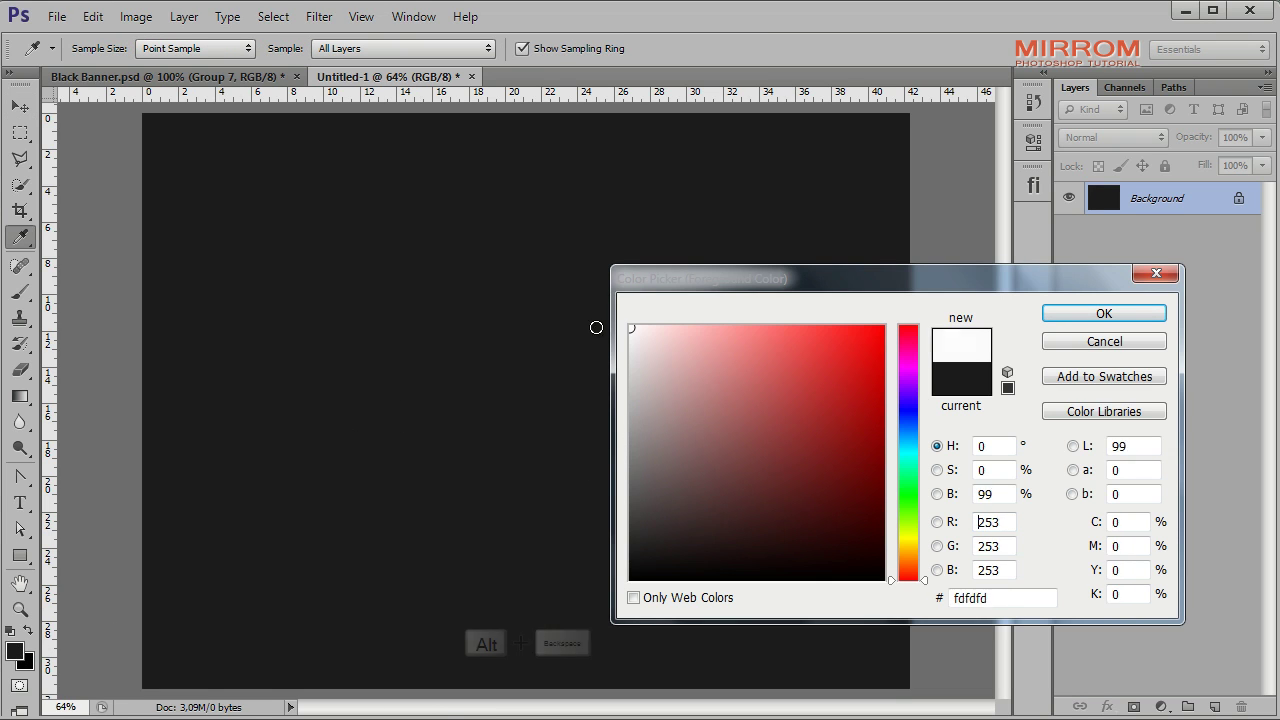
click(1069, 315)
click(22, 556)
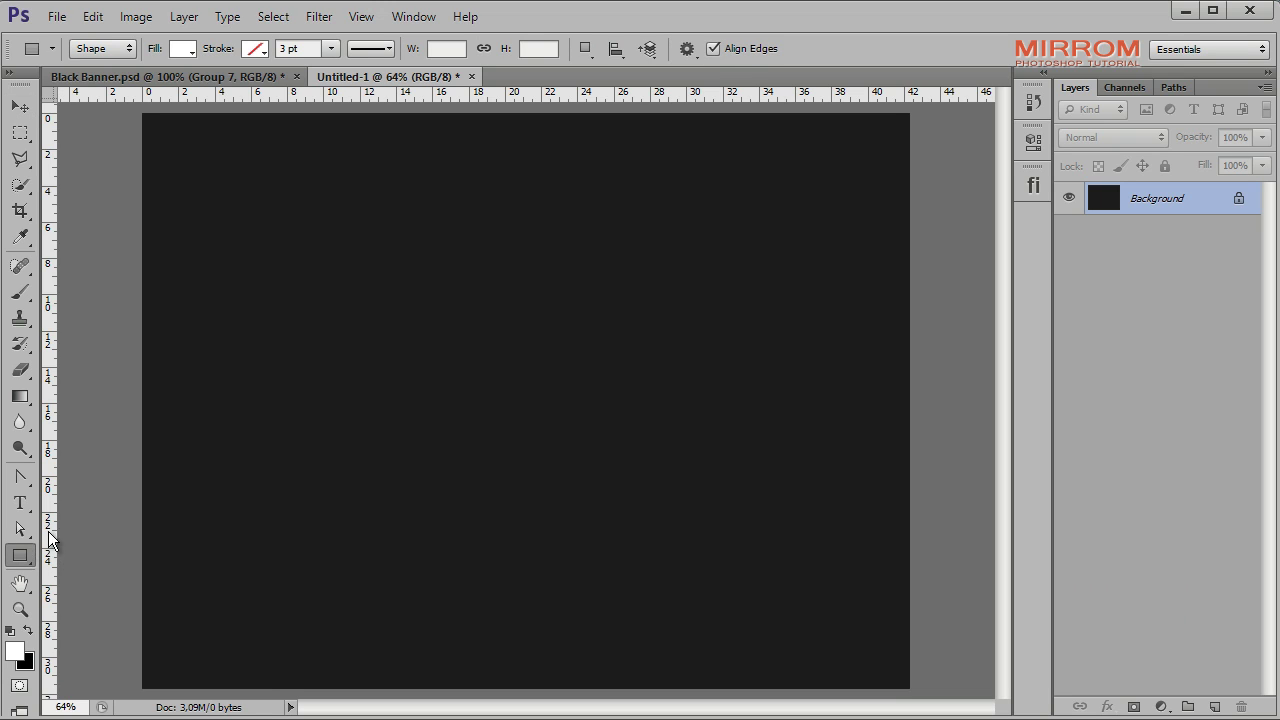
Draw a tall white rectangle, about 260 × 529 px, mid-canvas and view it at 100%.
mouse_move(432, 205)
mouse_down()
mouse_move(578, 301)
mouse_move(578, 516)
mouse_move(597, 542)
mouse_up()
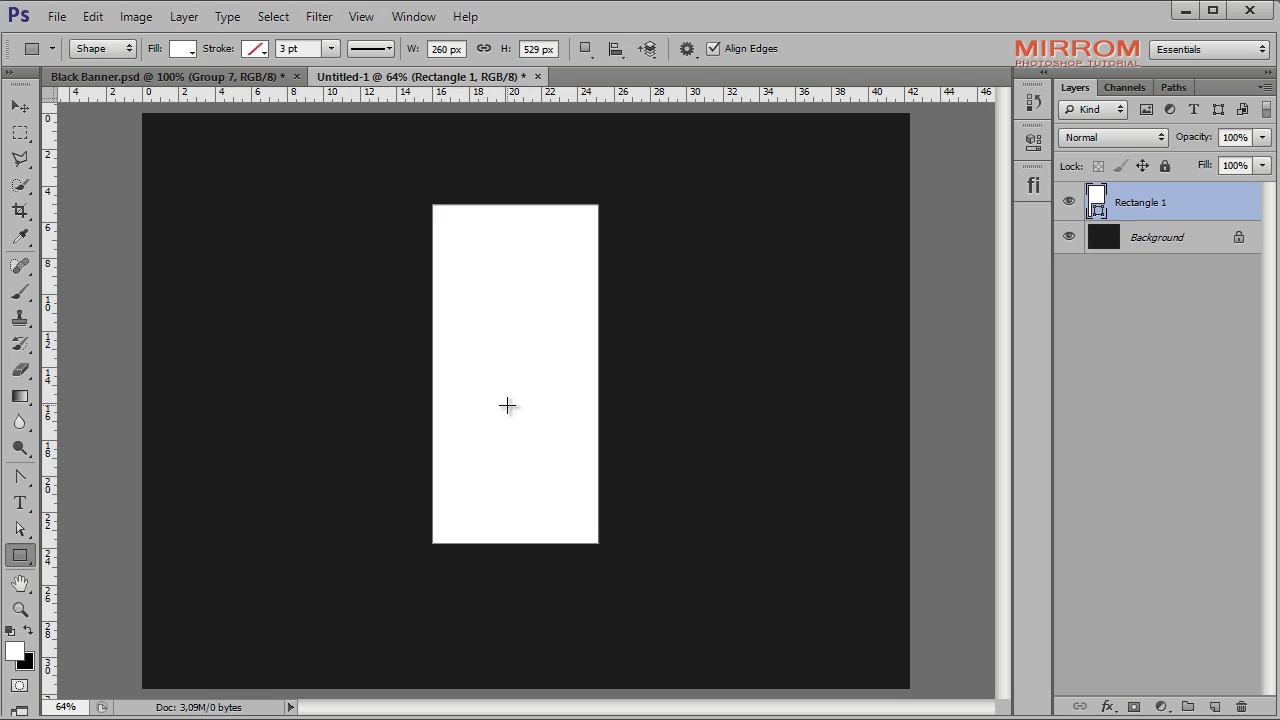
key(v)
mouse_move(529, 332)
mouse_down()
mouse_move(546, 334)
mouse_move(560, 367)
mouse_up()
click(33, 606)
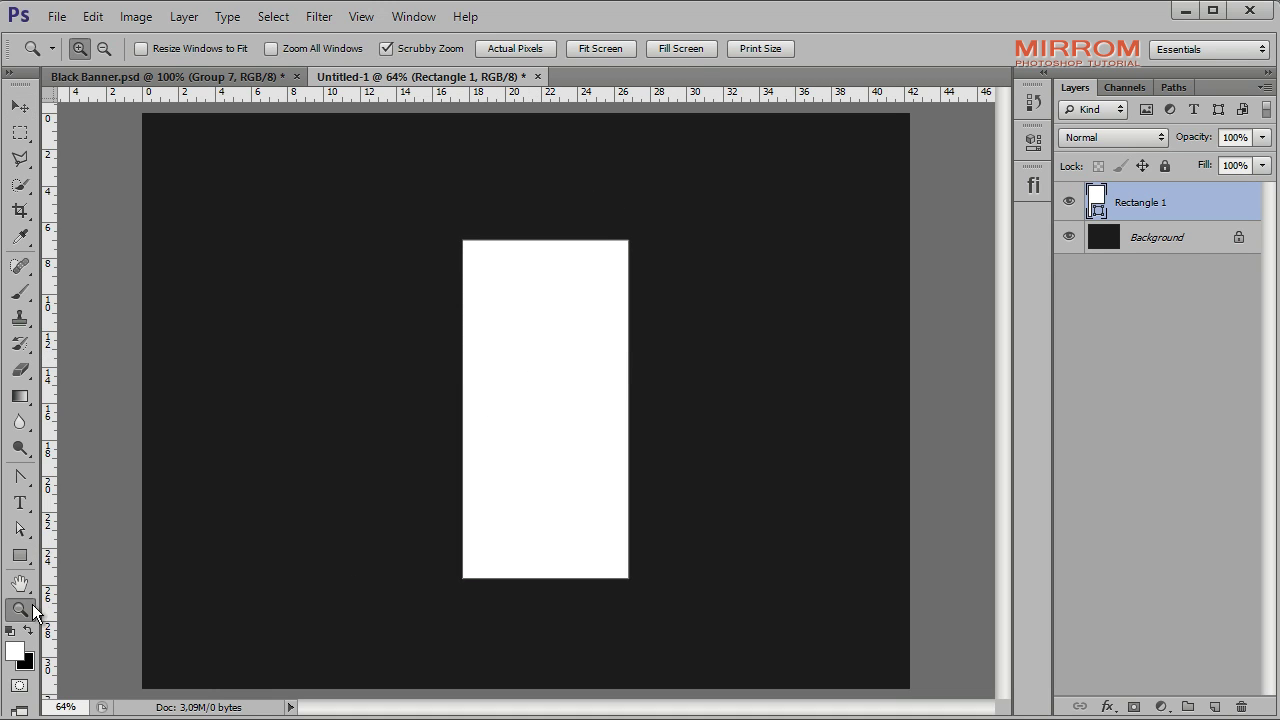
click(492, 50)
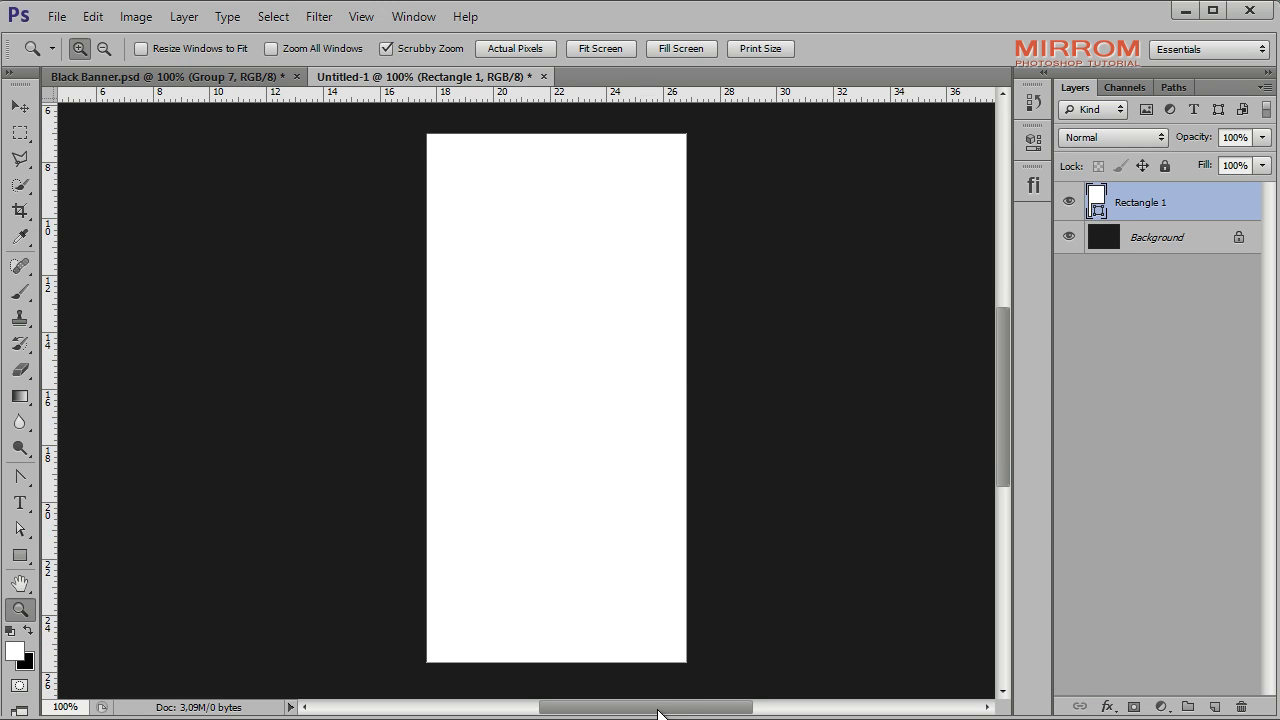
key(v)
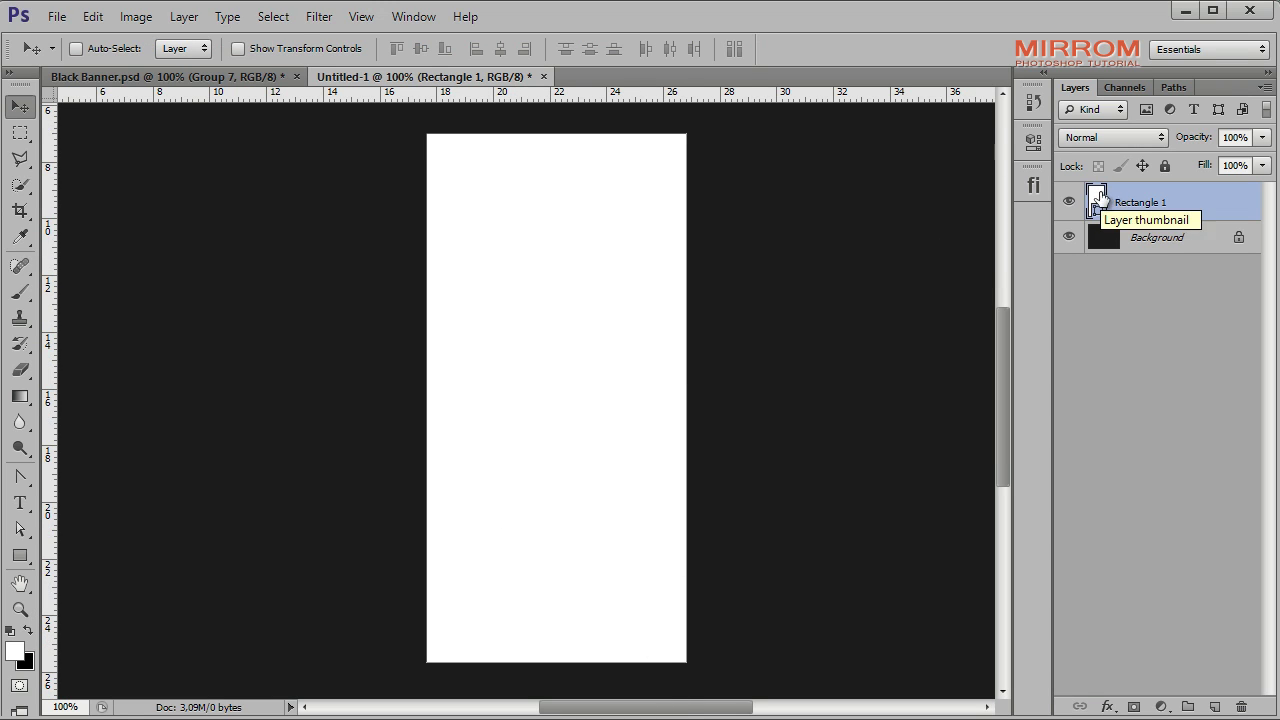
Recolour the rectangle's fill to dark grey #161616.
double_click(1098, 201)
drag(785, 290, 719, 253)
double_click(900, 561)
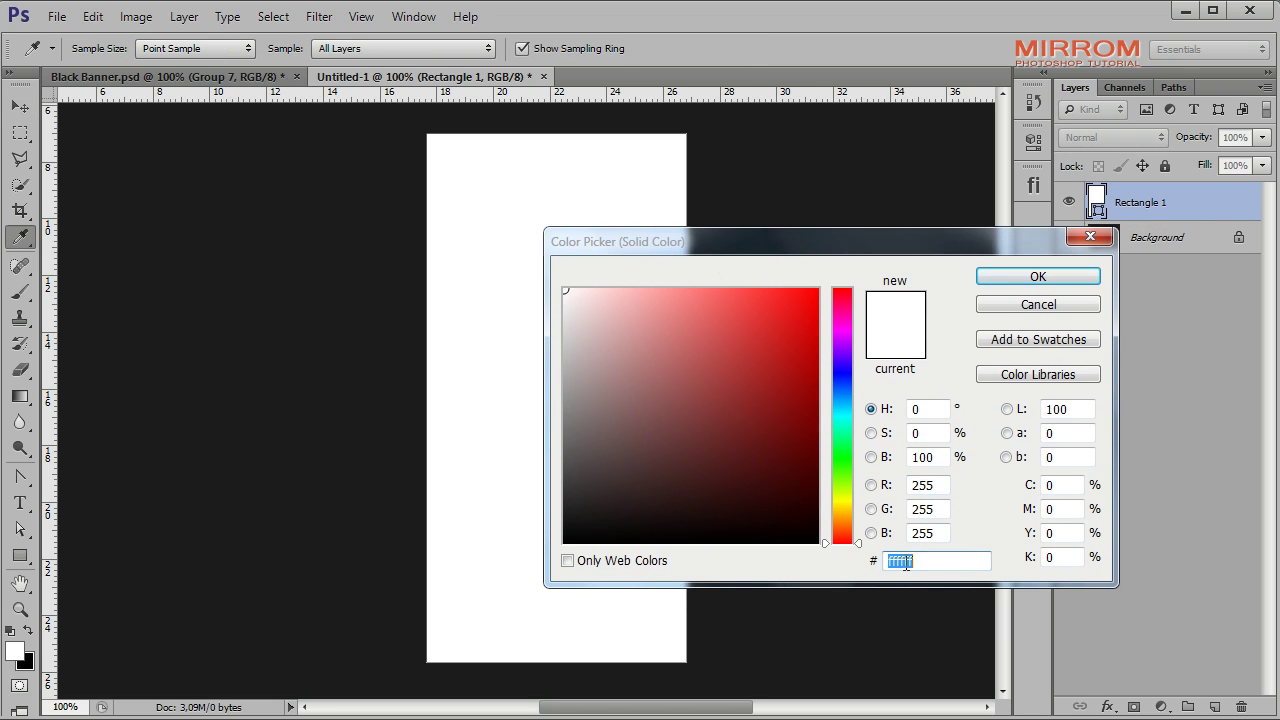
text(161616)
click(995, 280)
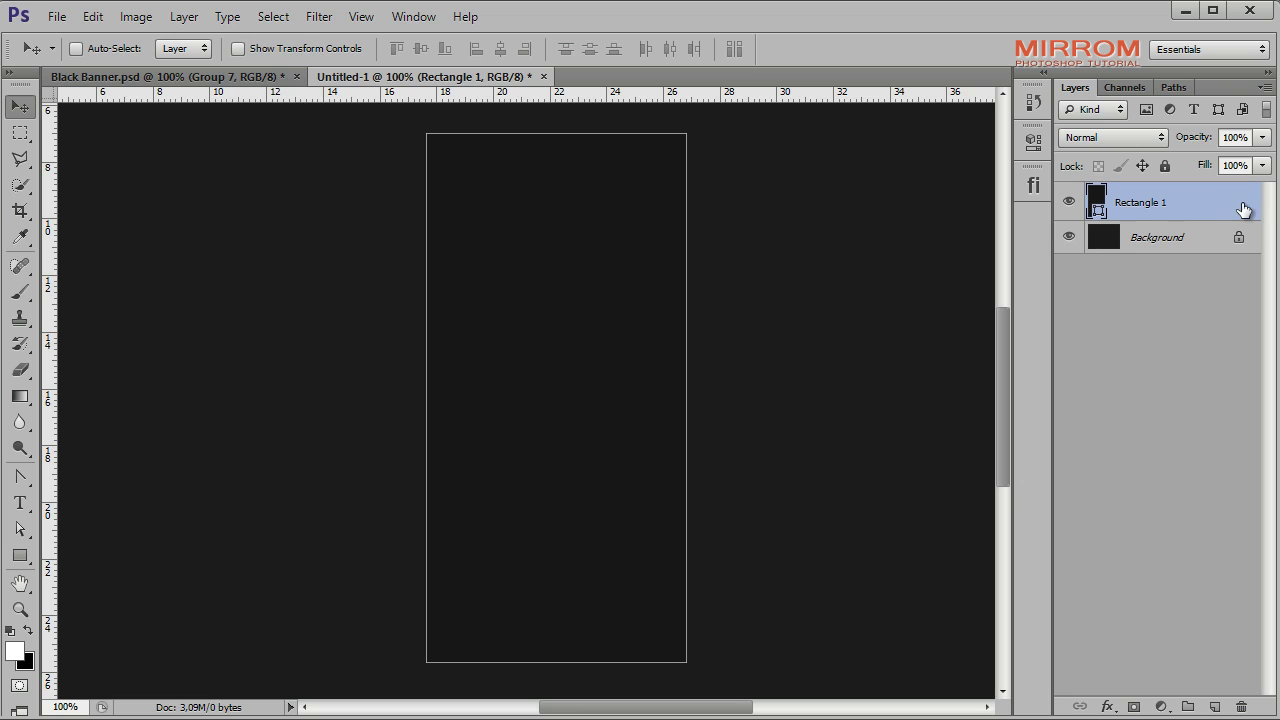
Duplicate the rectangle, make the copy white, and shorten it to about 70.5% height.
key(ctrl+j)
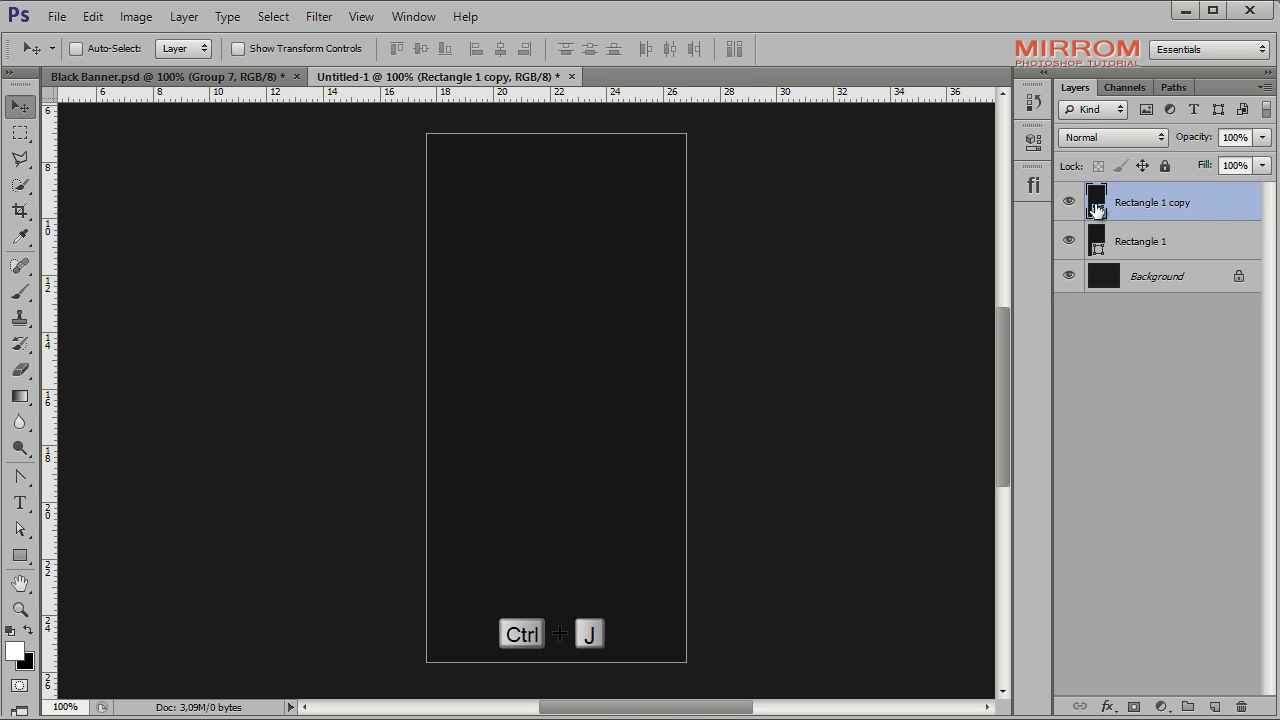
double_click(1096, 207)
drag(638, 304, 500, 251)
click(1000, 276)
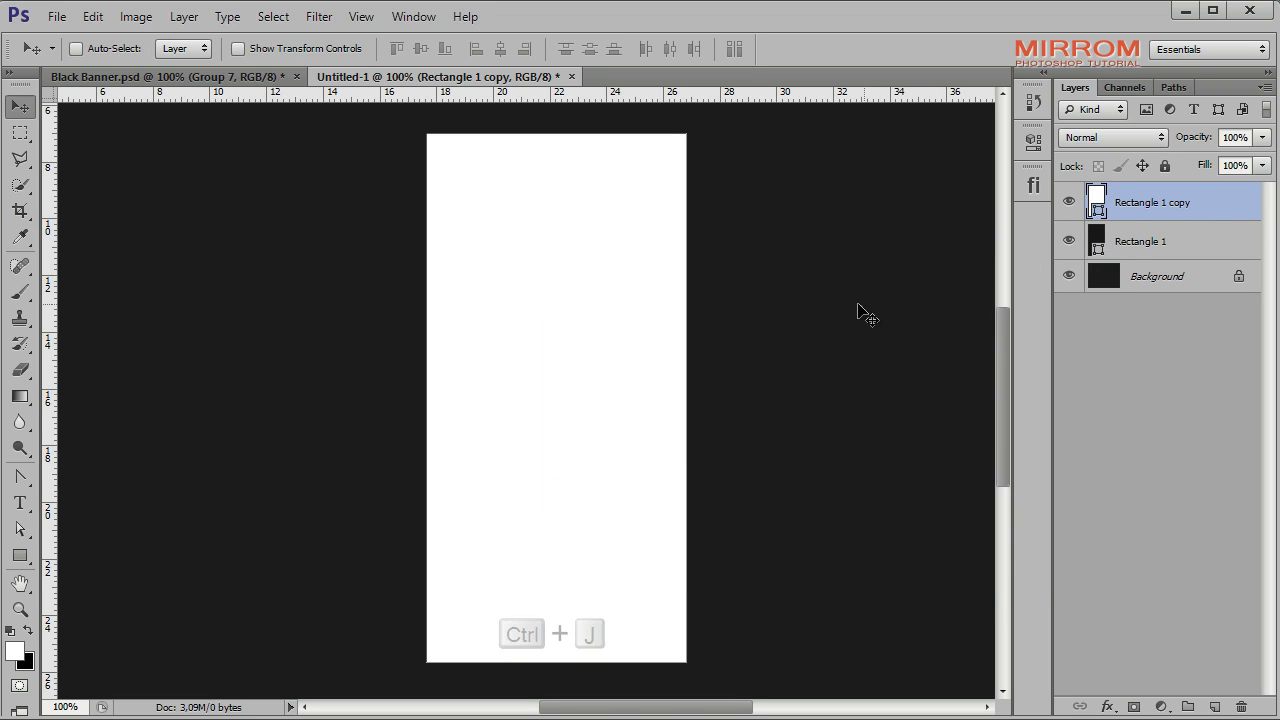
key(ctrl+t)
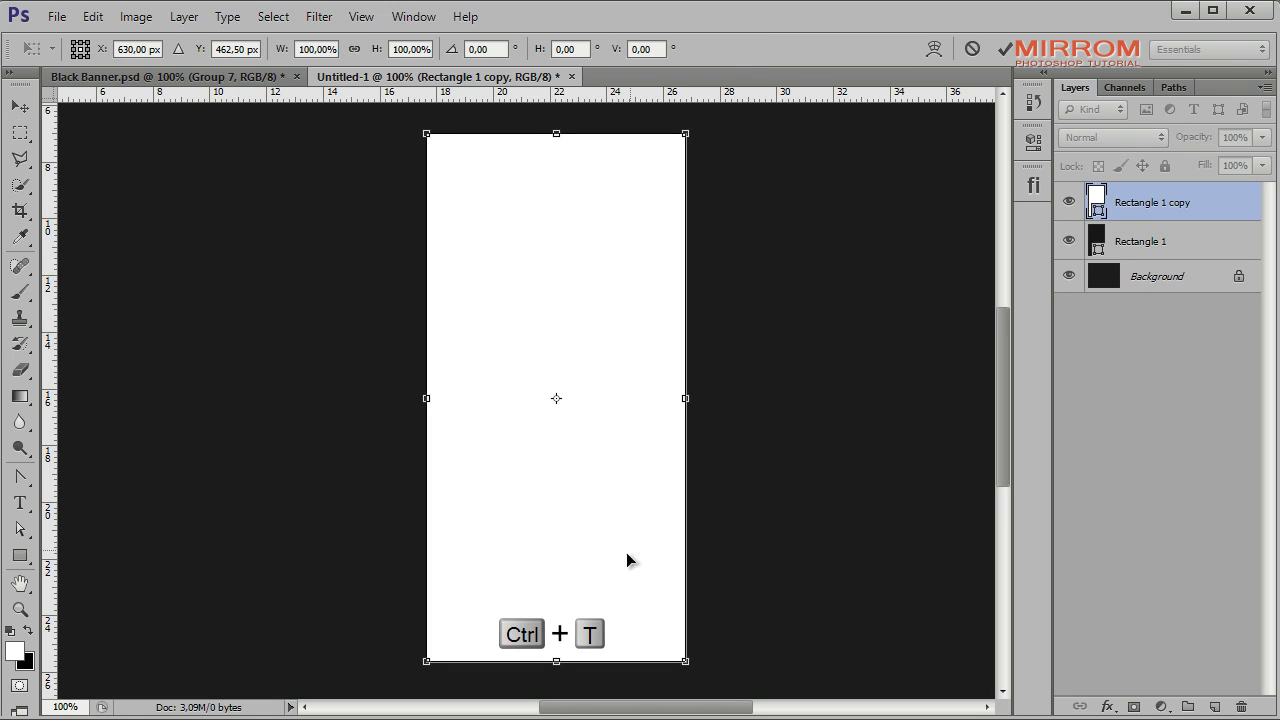
click(1004, 48)
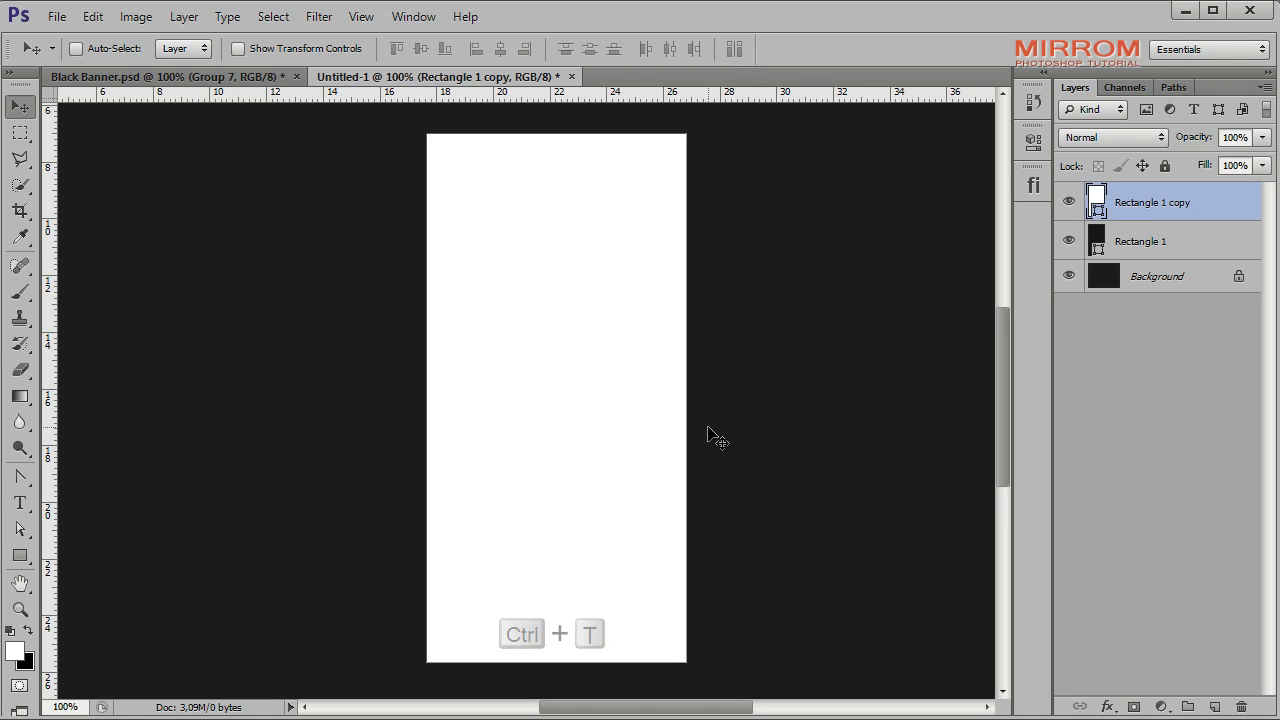
key(ctrl+t)
mouse_move(564, 658)
mouse_down()
mouse_move(577, 469)
mouse_move(577, 517)
mouse_up()
key(Return)
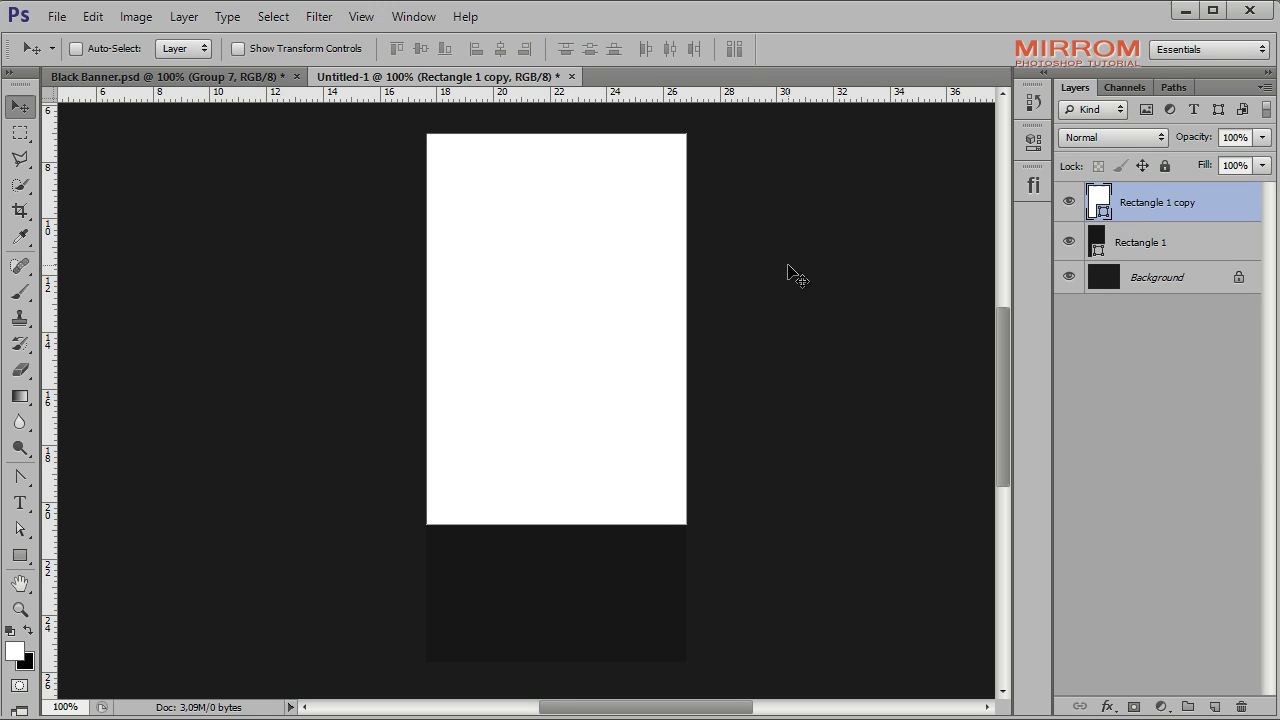
Delete the copy's bottom-right anchor and bend the diagonal edge into a curve.
key(p)
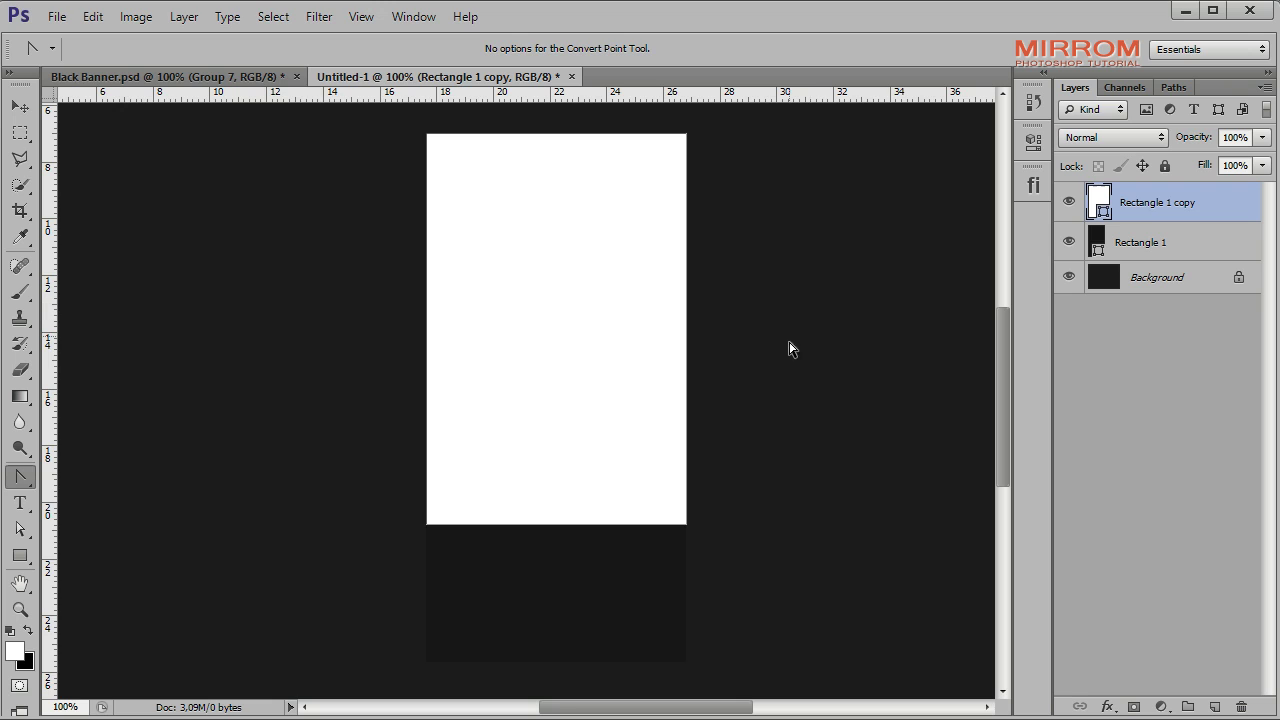
right_click(20, 477)
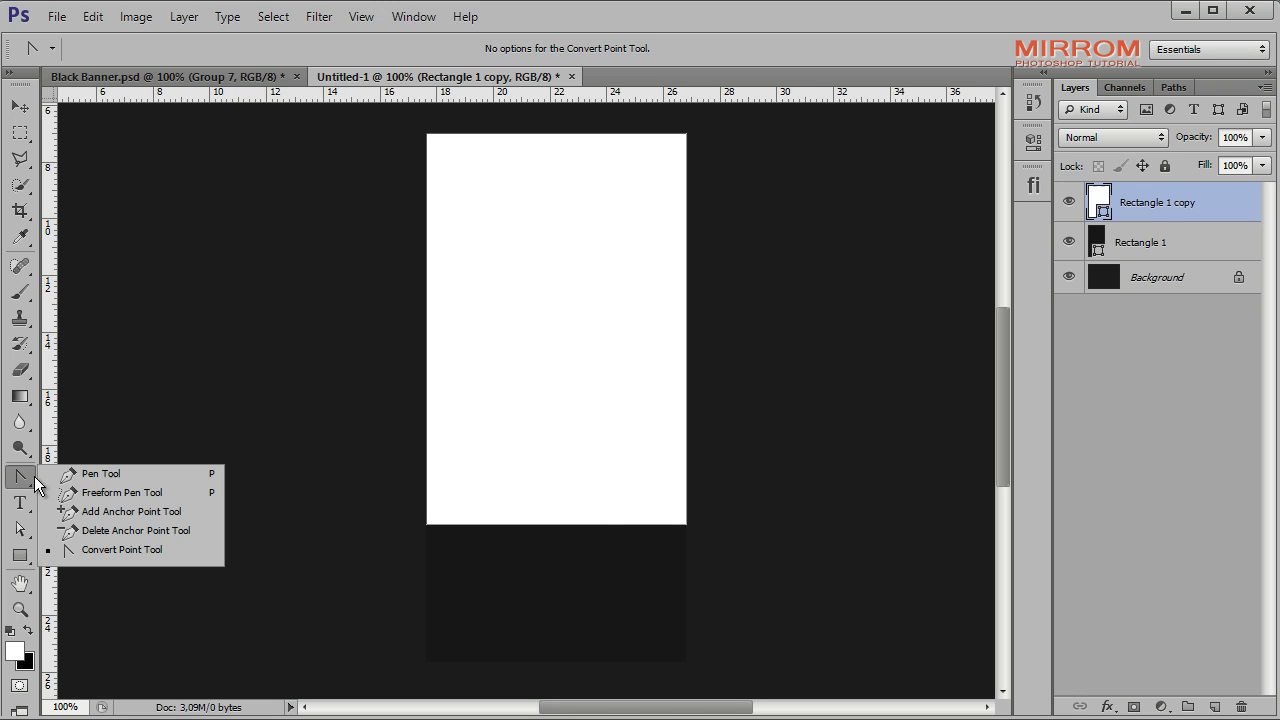
click(145, 551)
right_click(686, 524)
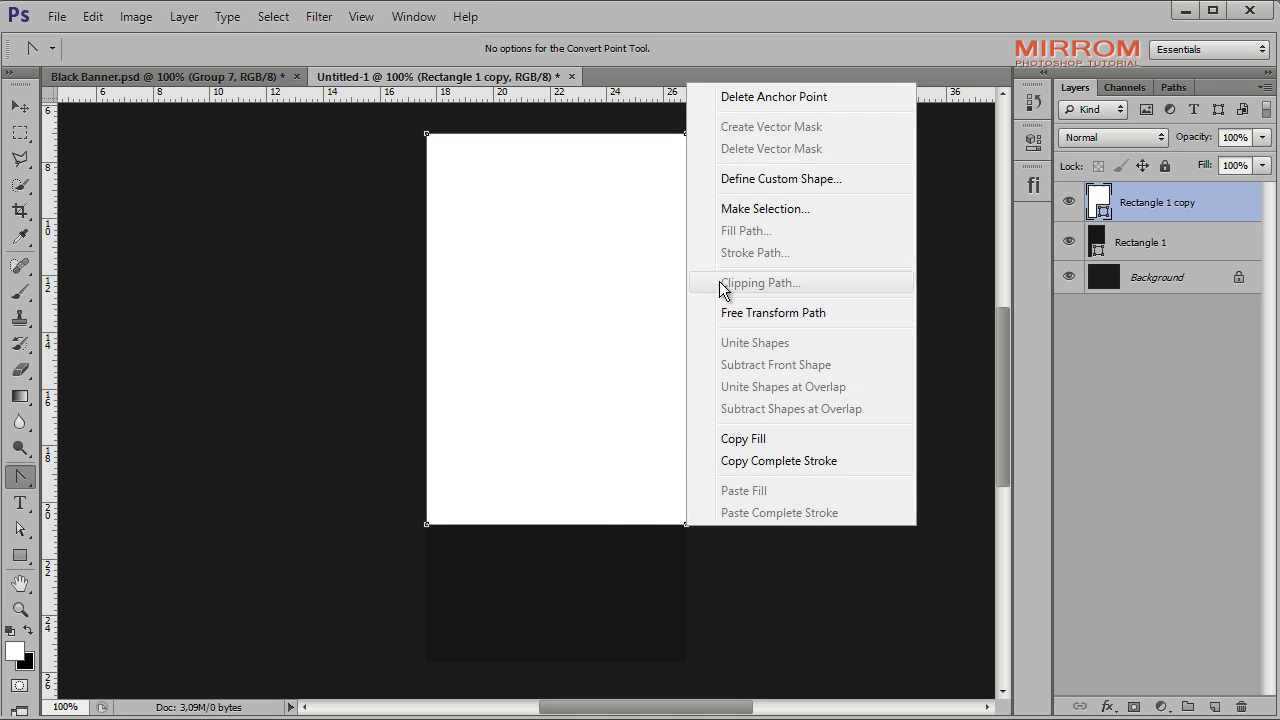
click(722, 97)
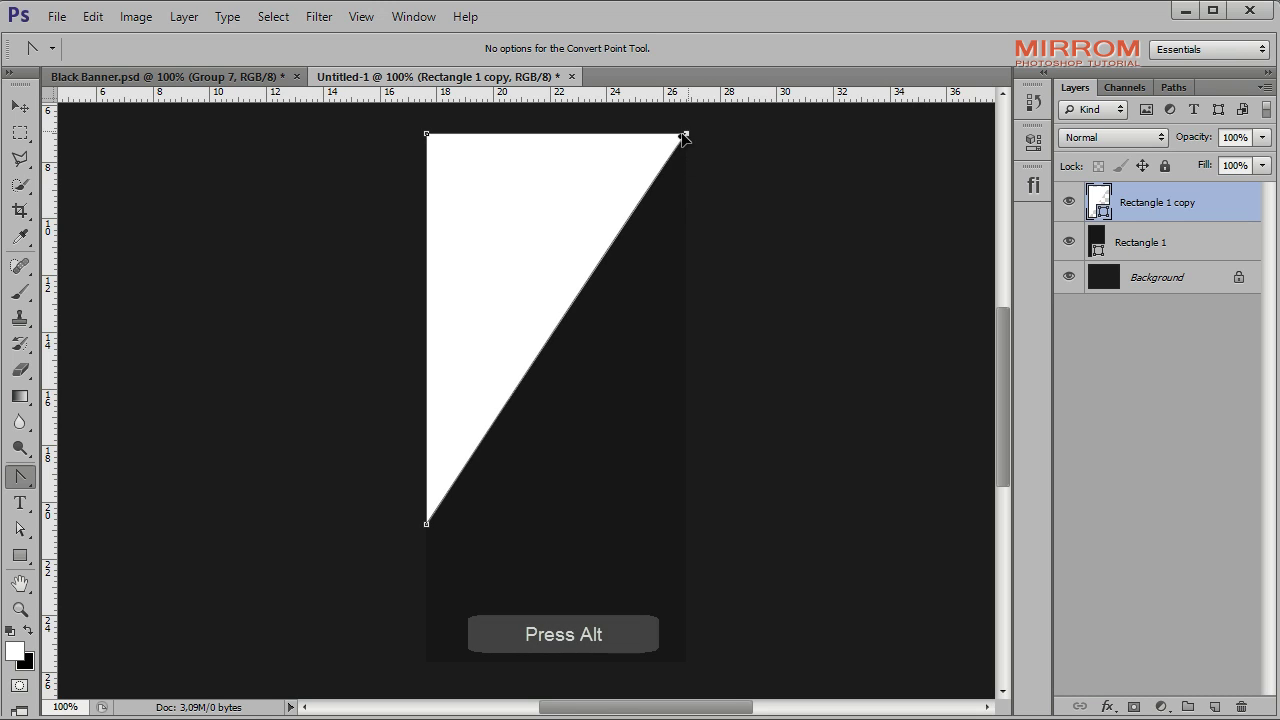
drag(686, 134, 482, 196)
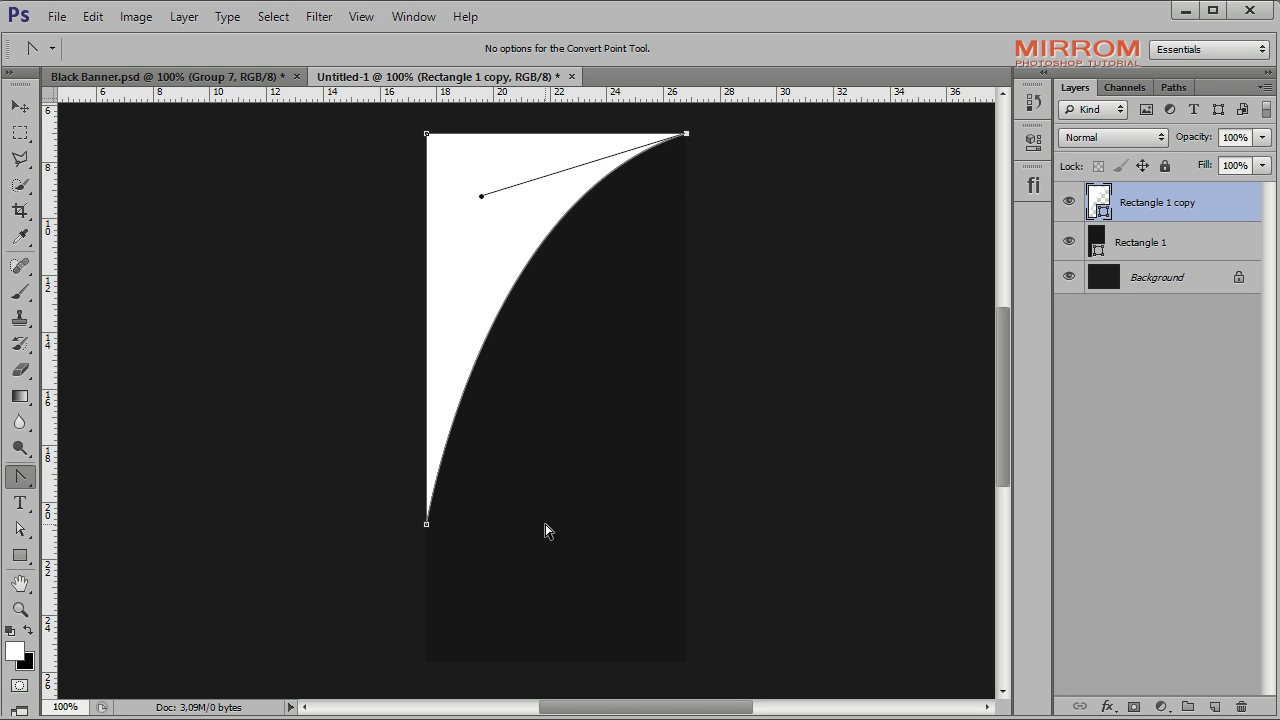
Stretch the curved wedge shape taller by dragging its bottom edge down.
key(ctrl+t)
drag(556, 523, 556, 613)
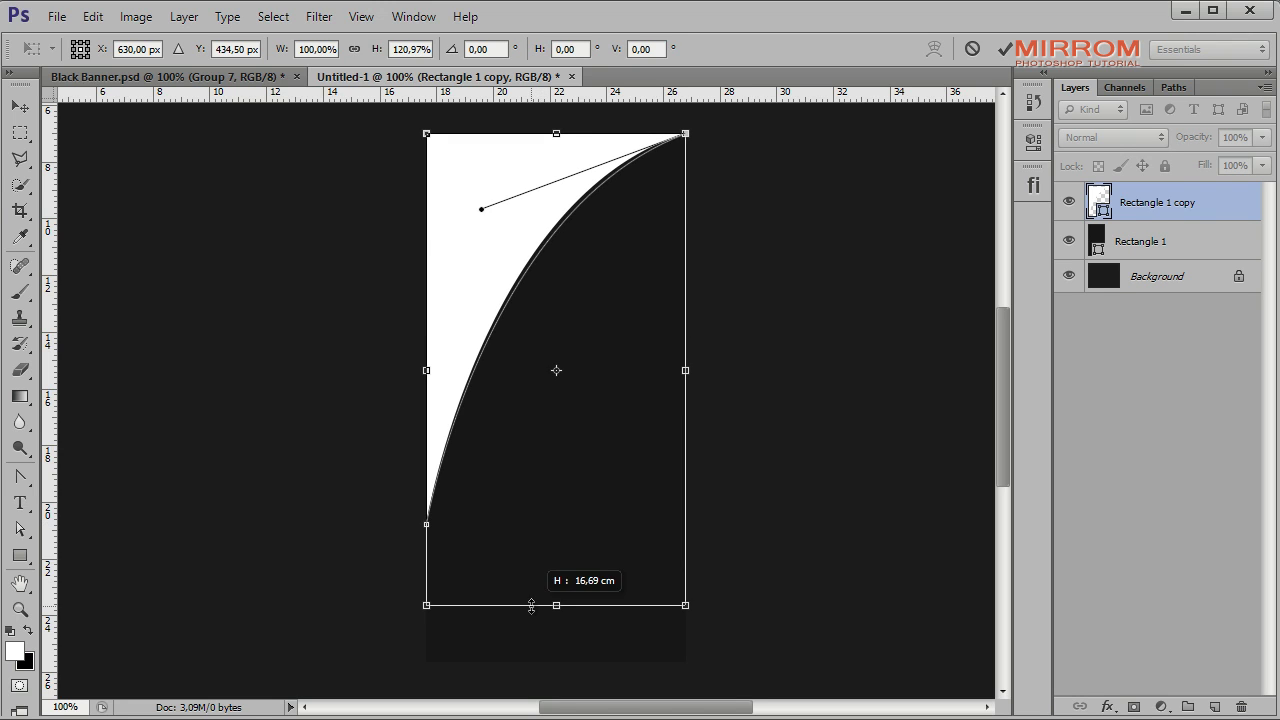
click(1004, 49)
key(ctrl+t)
drag(556, 523, 565, 617)
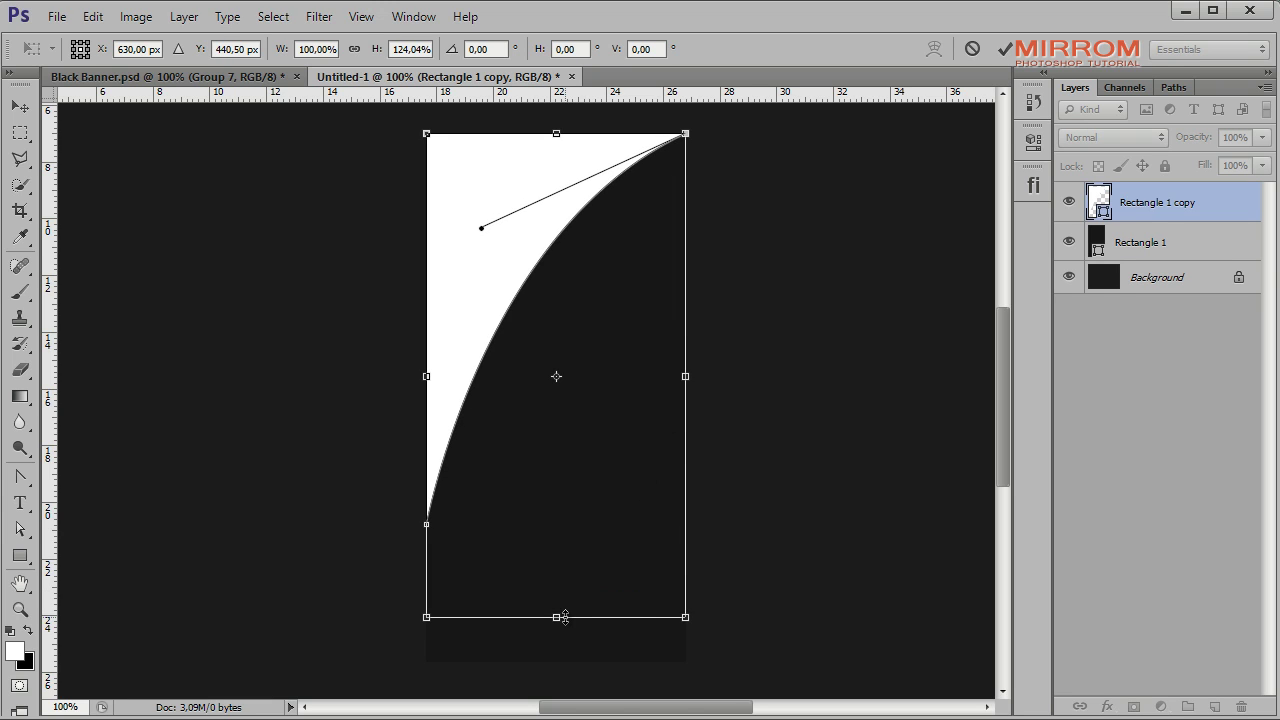
click(1004, 49)
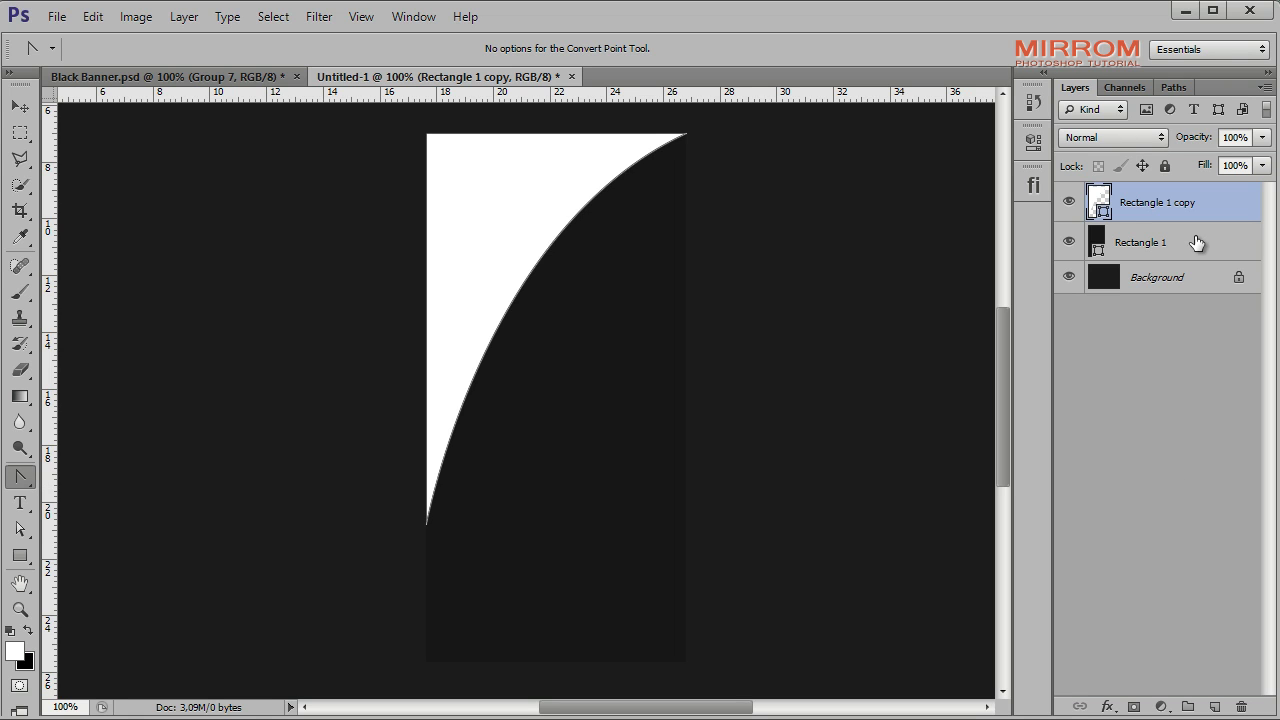
Add a Gradient Overlay style to the wedge layer and open its gradient editor.
double_click(1253, 203)
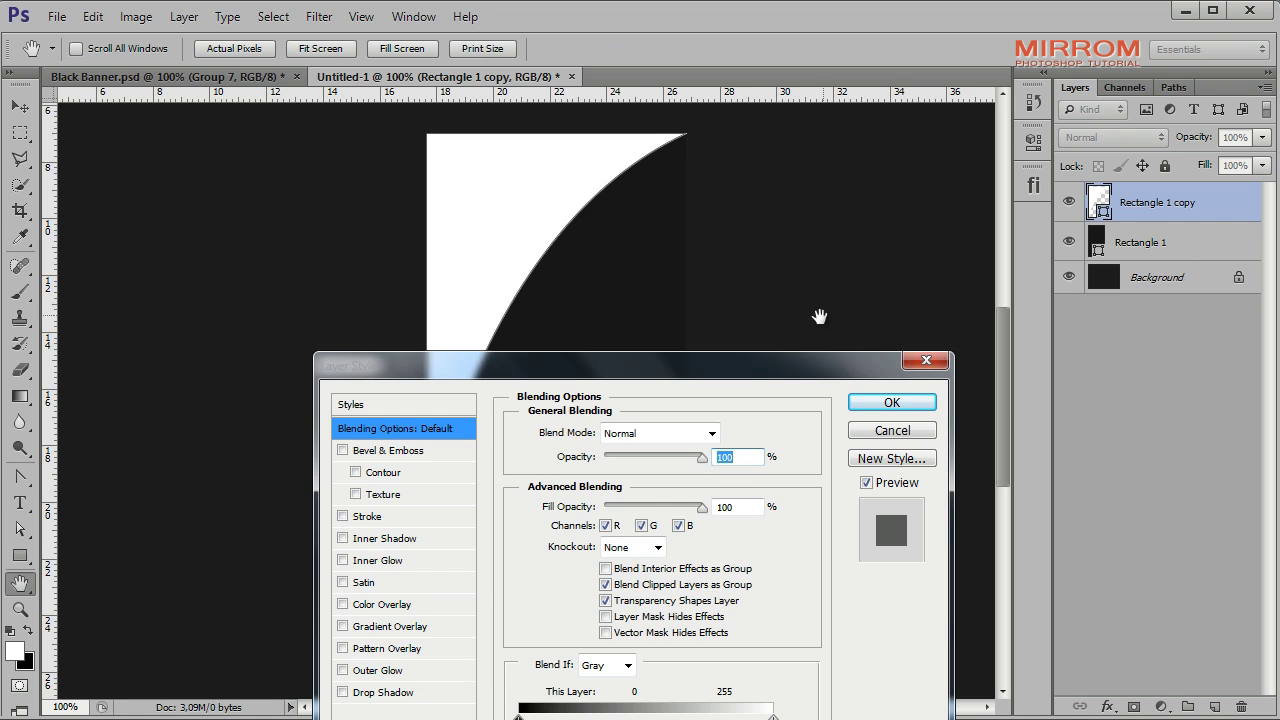
mouse_move(792, 369)
mouse_down()
mouse_move(1001, 169)
mouse_move(1020, 131)
mouse_up()
click(658, 396)
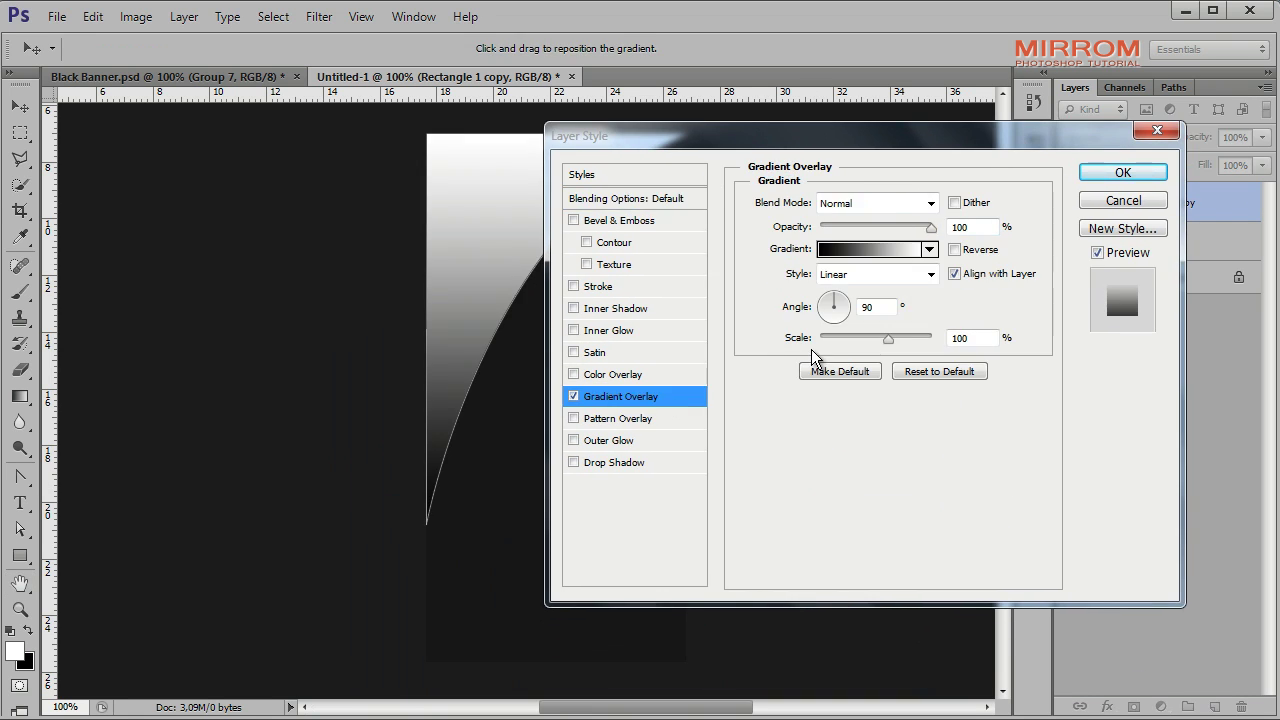
click(849, 250)
drag(740, 450, 898, 166)
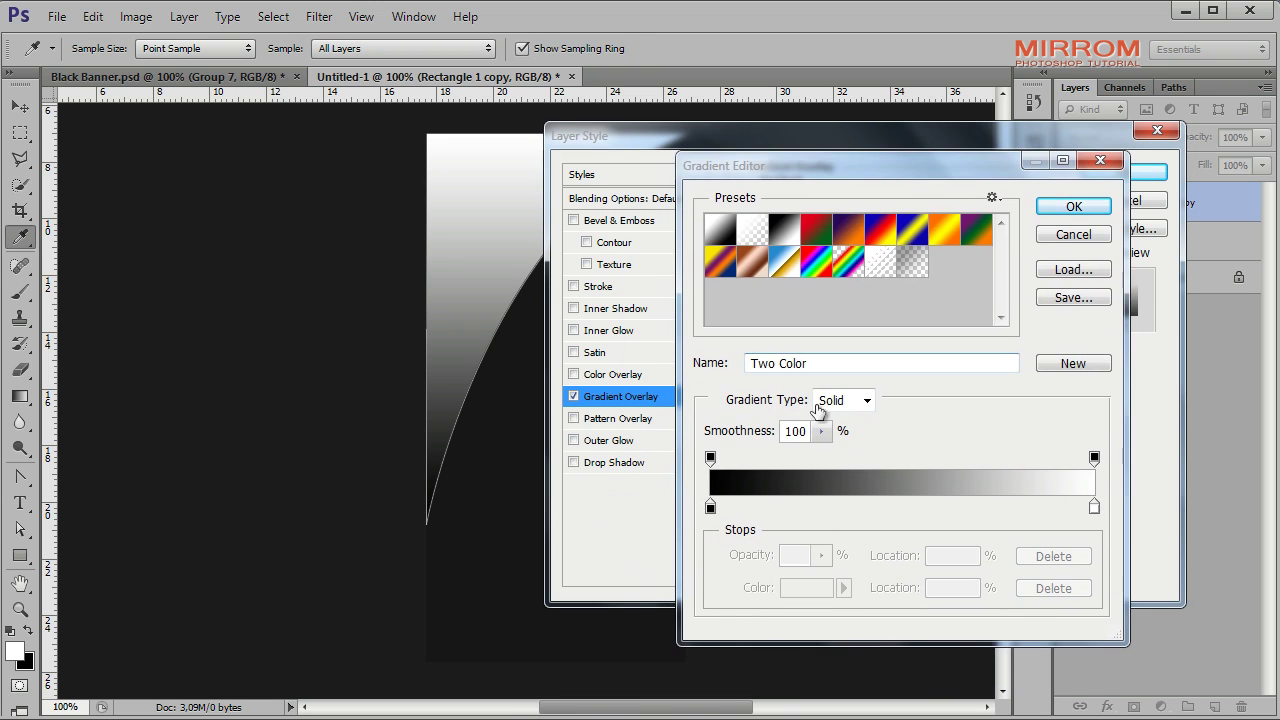
Set the gradient's left colour stop to bright red #bc2403.
click(716, 506)
click(806, 588)
text(bc2403)
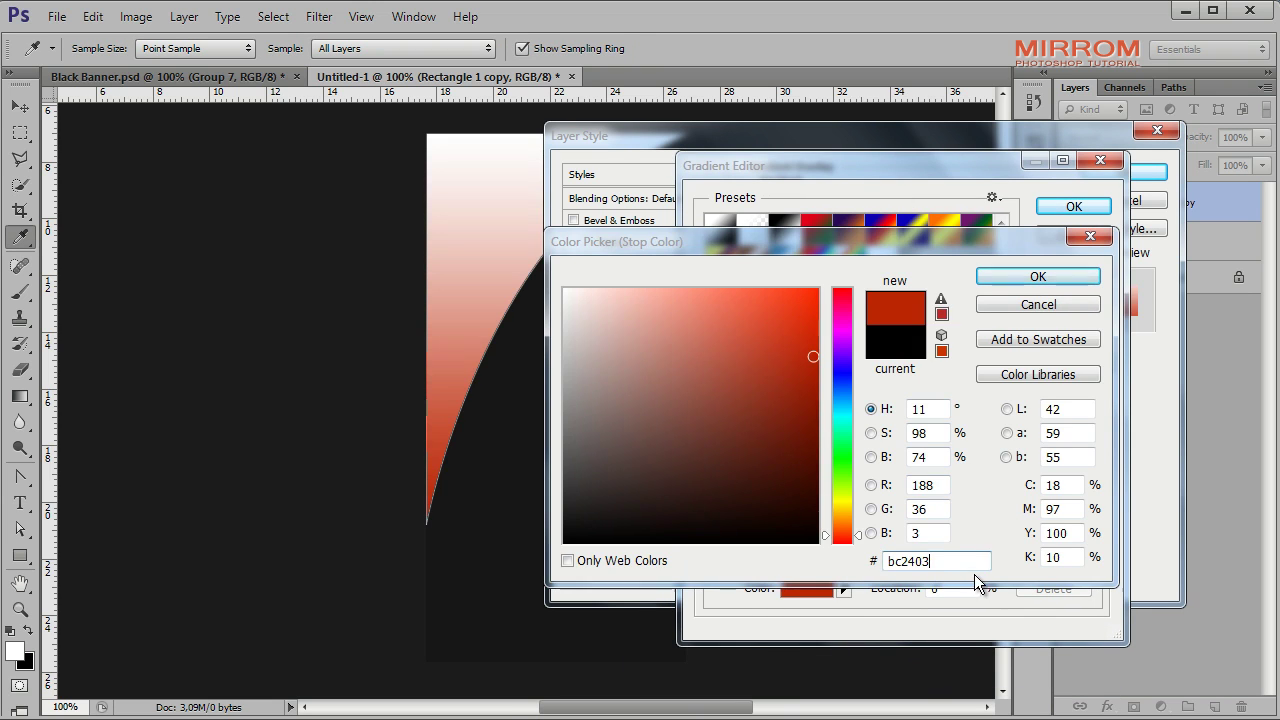
click(1037, 276)
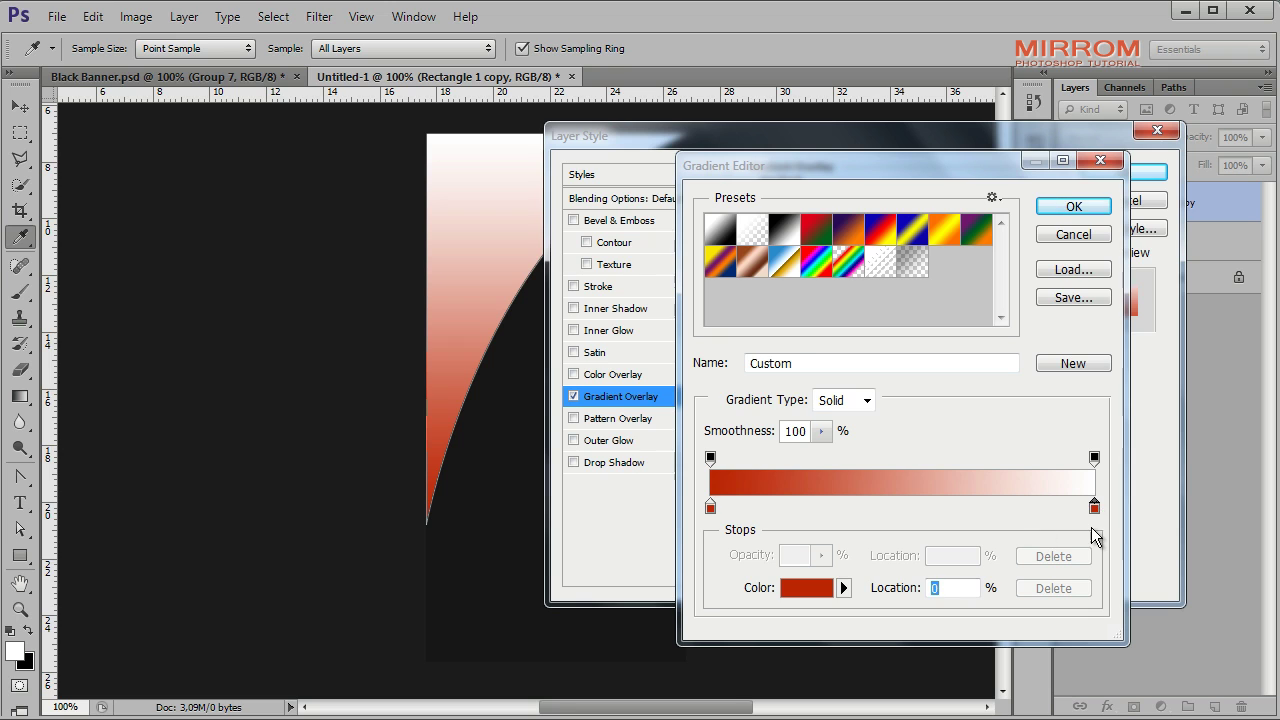
key(ctrl+z)
click(711, 508)
click(806, 588)
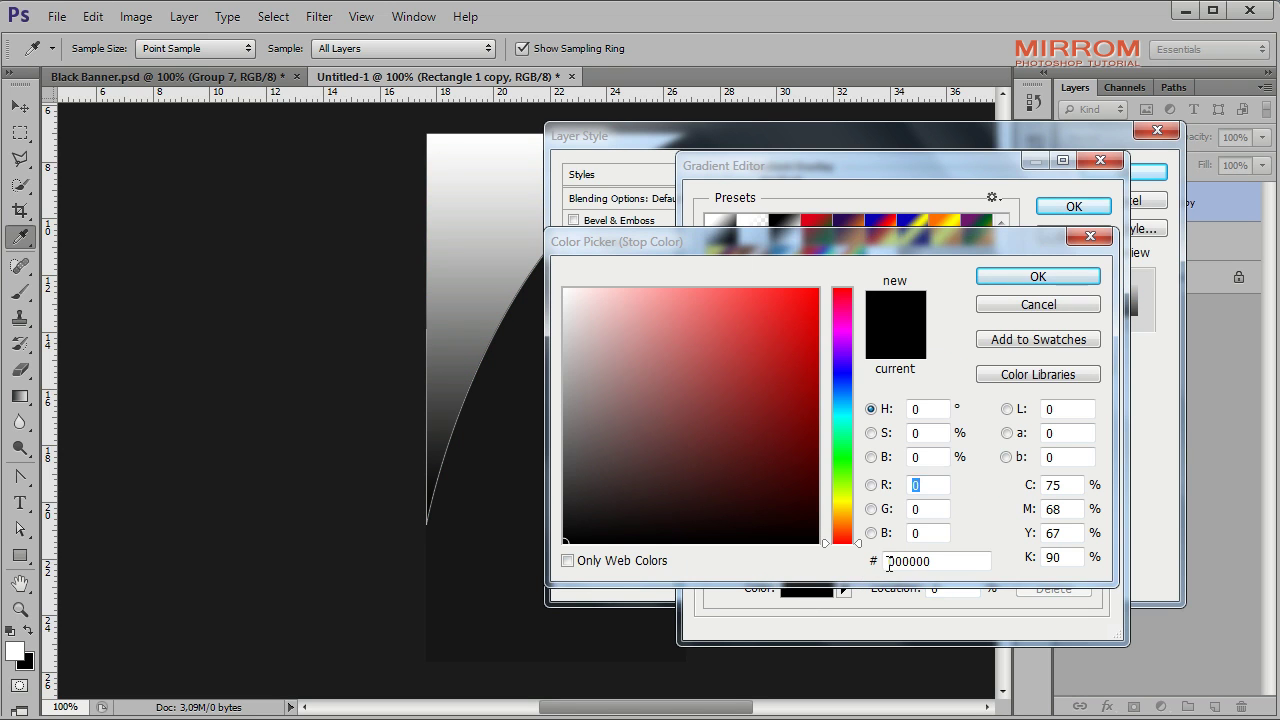
double_click(936, 561)
text(bc2403)
click(1038, 276)
click(1073, 206)
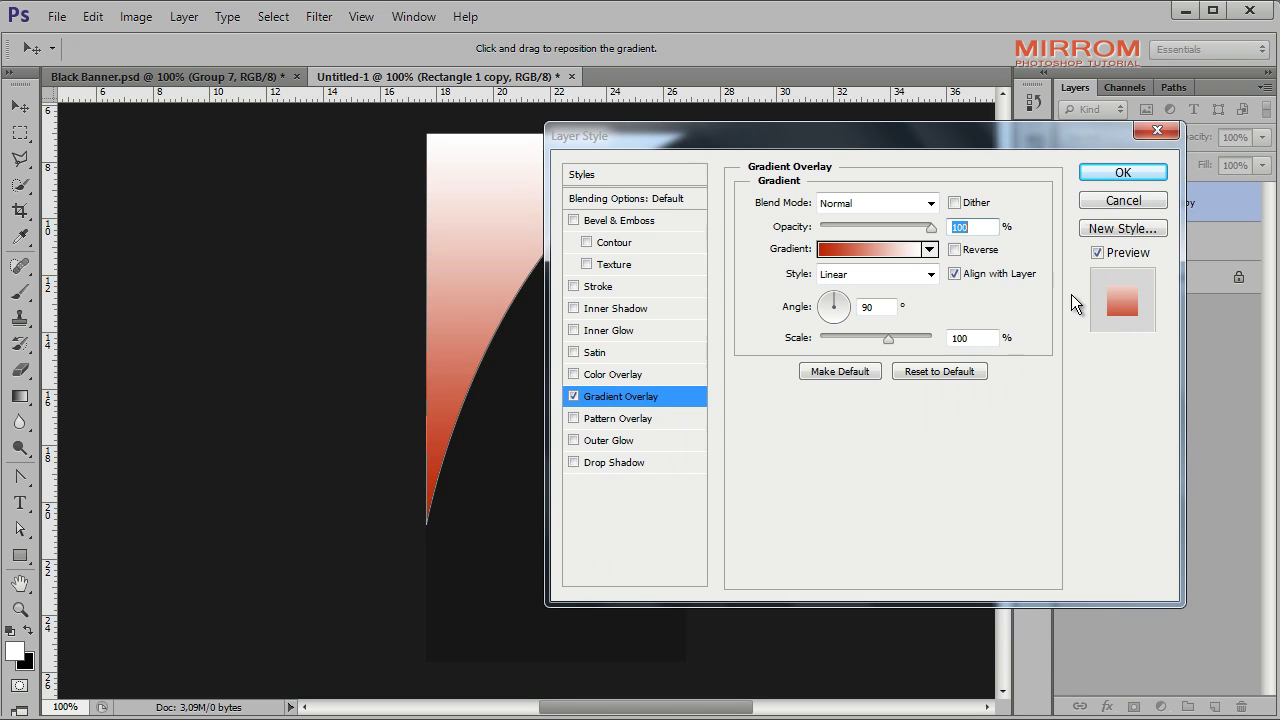
Set the gradient's right colour stop to dark red #741901.
click(872, 249)
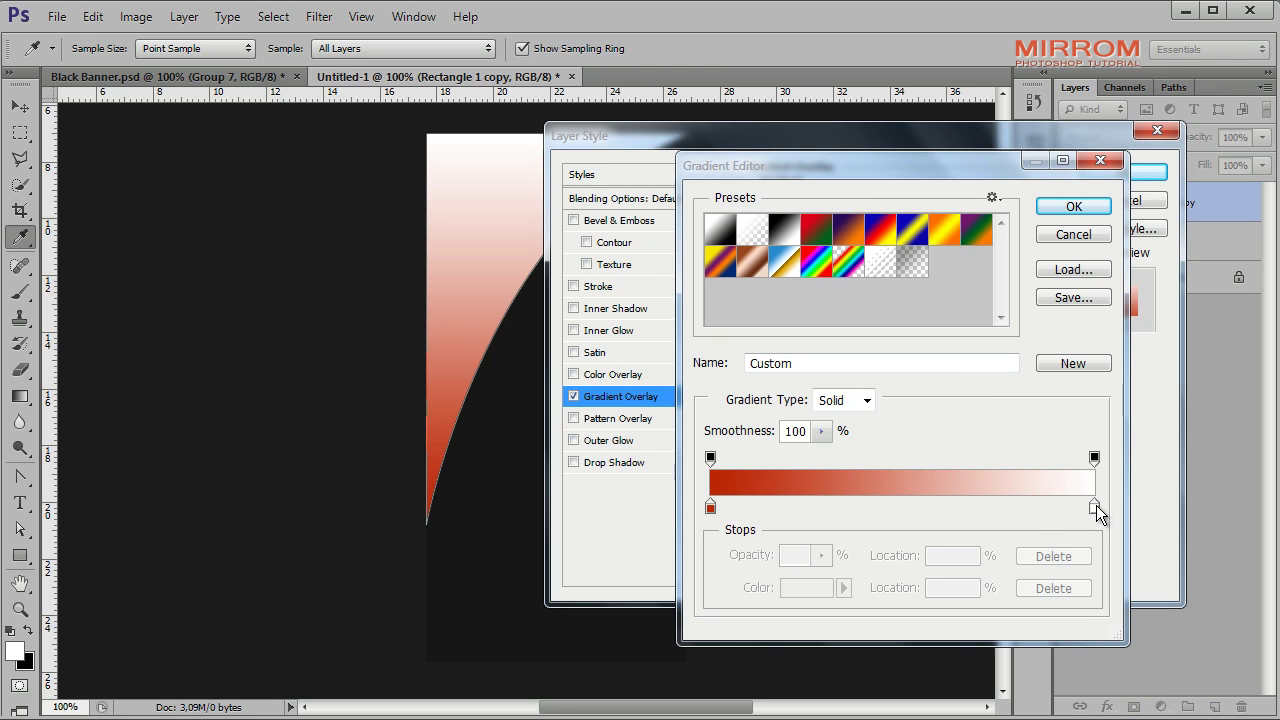
click(1095, 506)
click(806, 588)
double_click(936, 556)
text(741901)
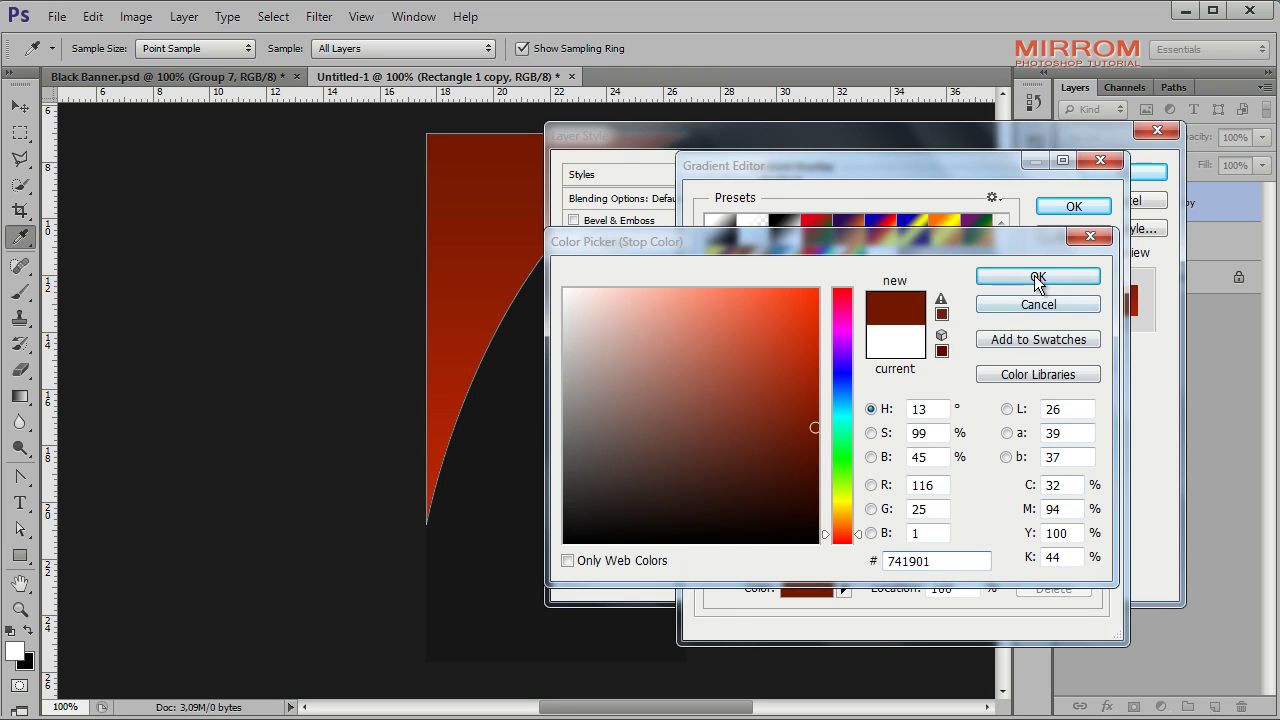
click(1040, 277)
click(1062, 208)
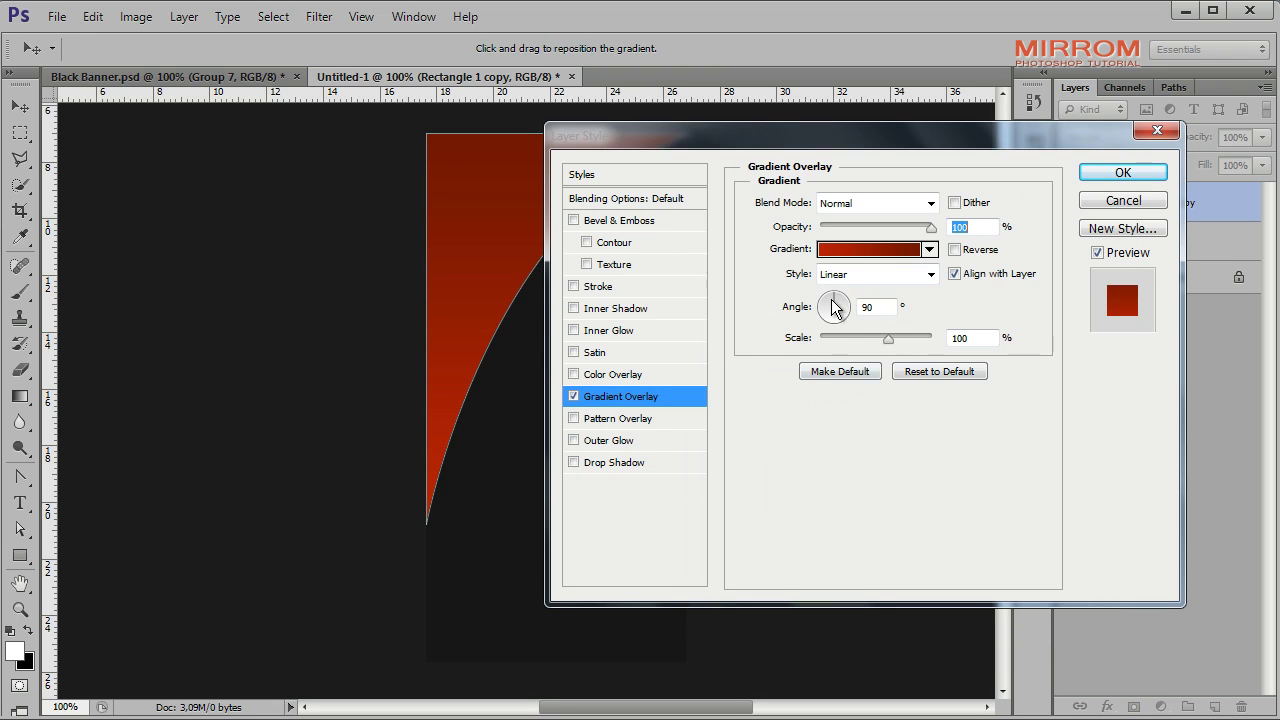
Set the gradient angle near -200°, move the red stop to about 9%, and apply.
drag(831, 299, 821, 308)
drag(820, 147, 964, 153)
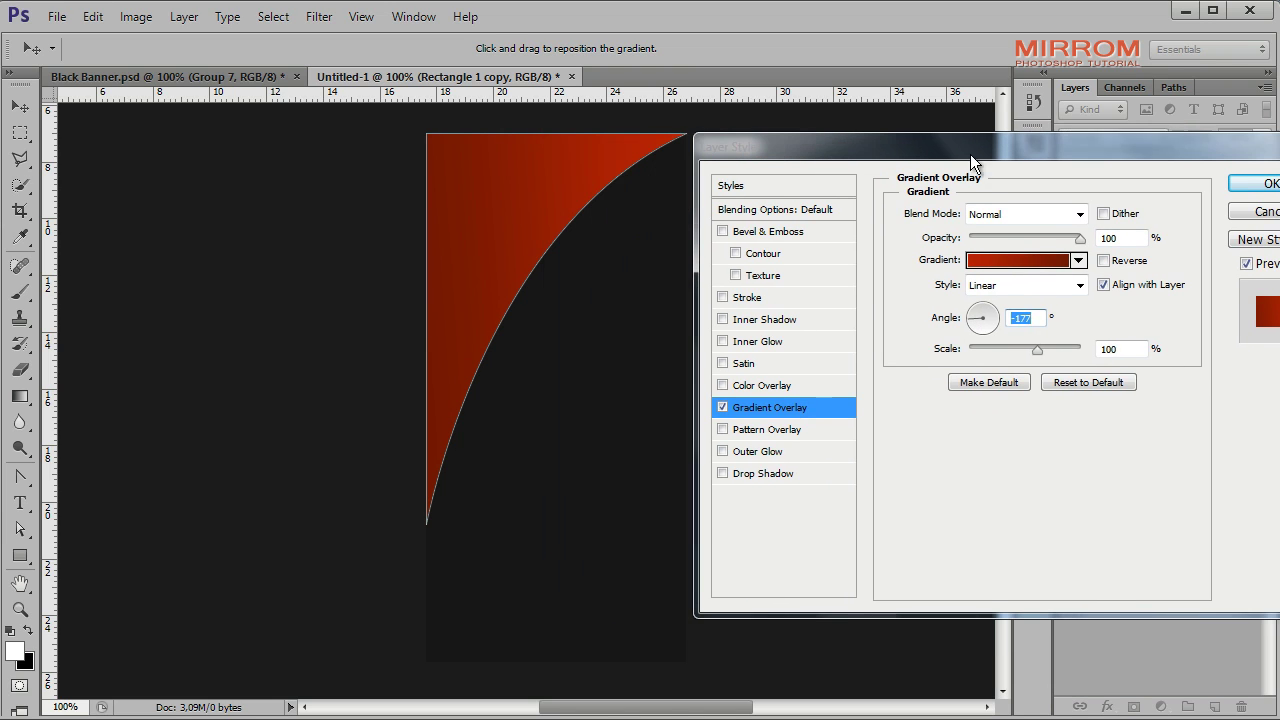
drag(981, 318, 971, 311)
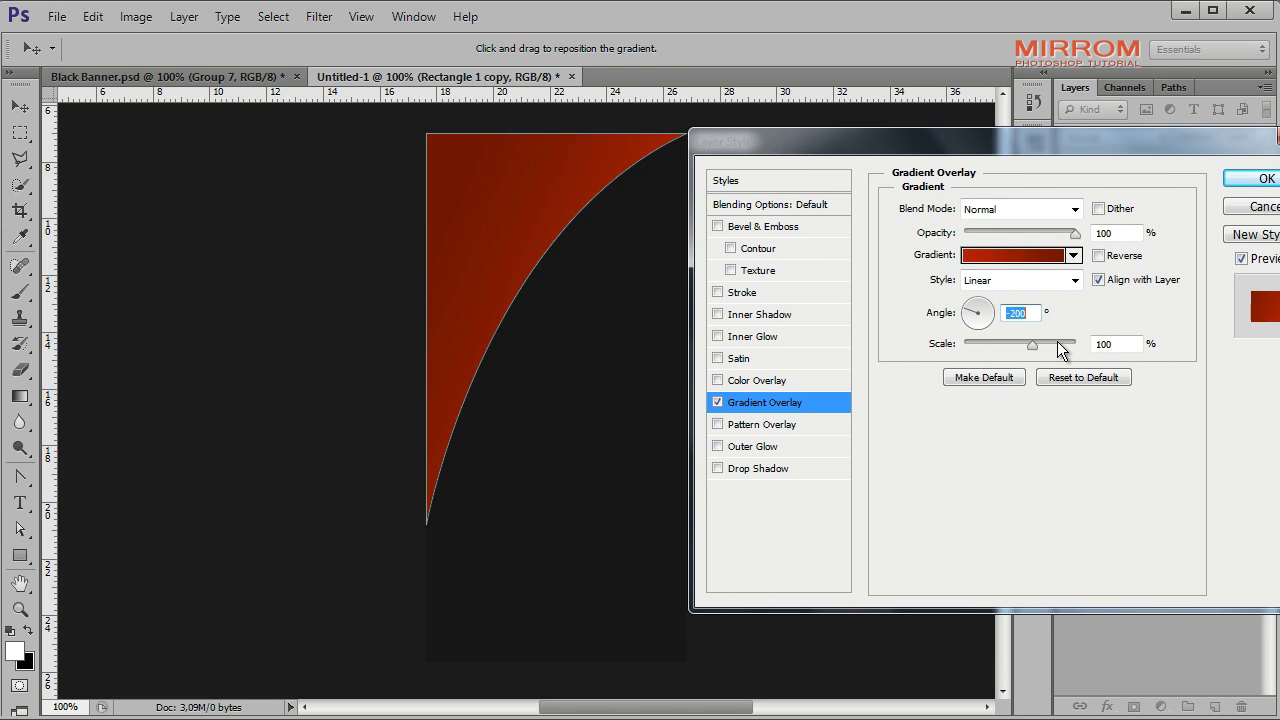
click(975, 254)
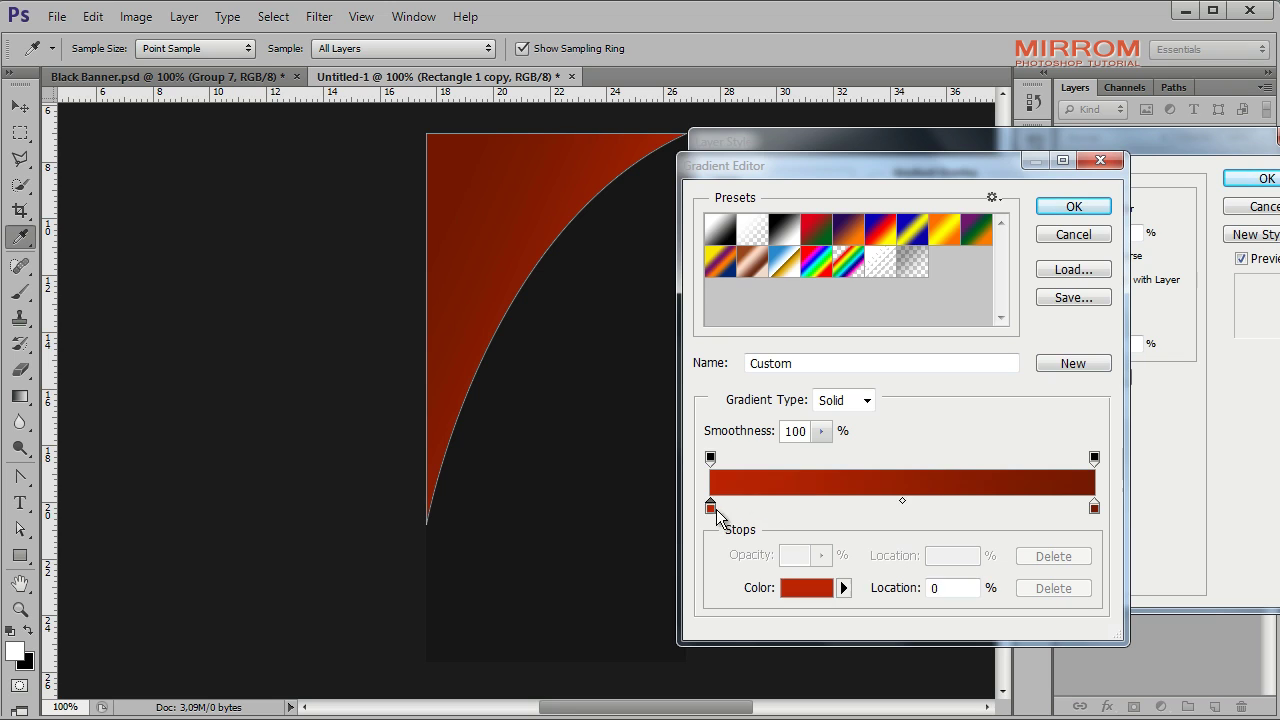
drag(710, 508, 840, 523)
click(1070, 206)
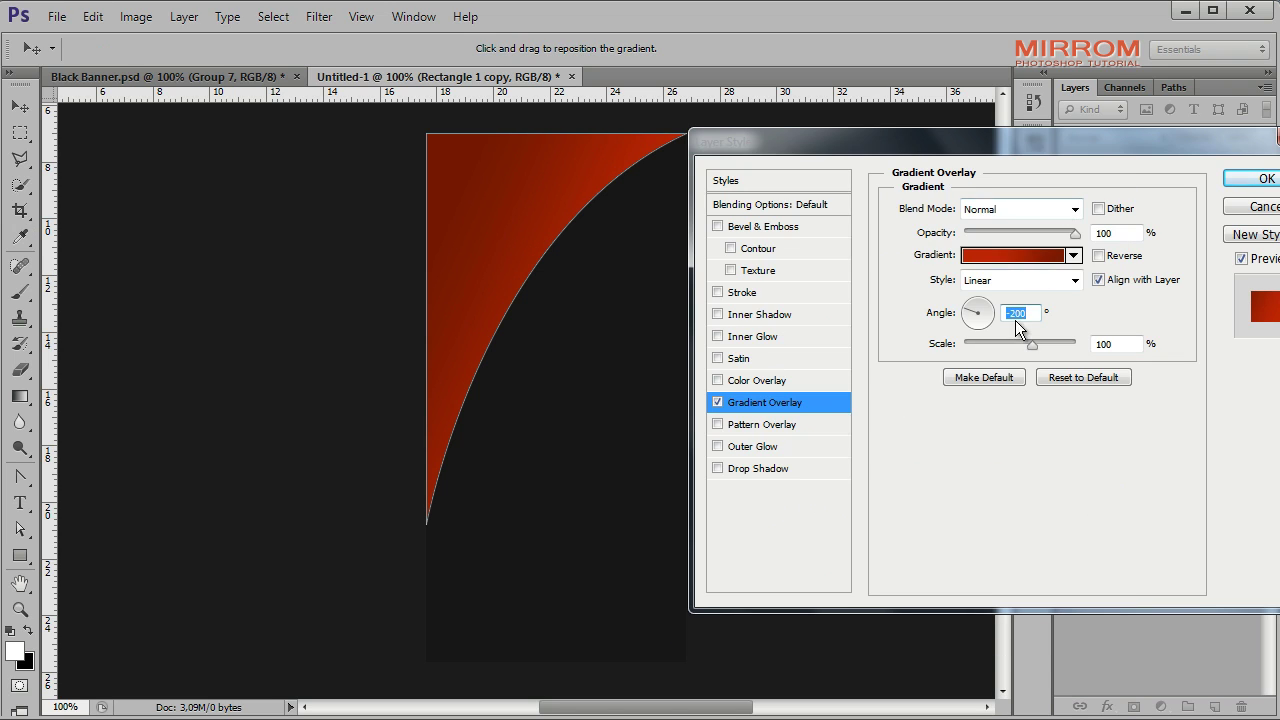
click(1245, 180)
Duplicate the red wedge layer, add a layer mask, and choose a splatter brush preset.
click(1255, 201)
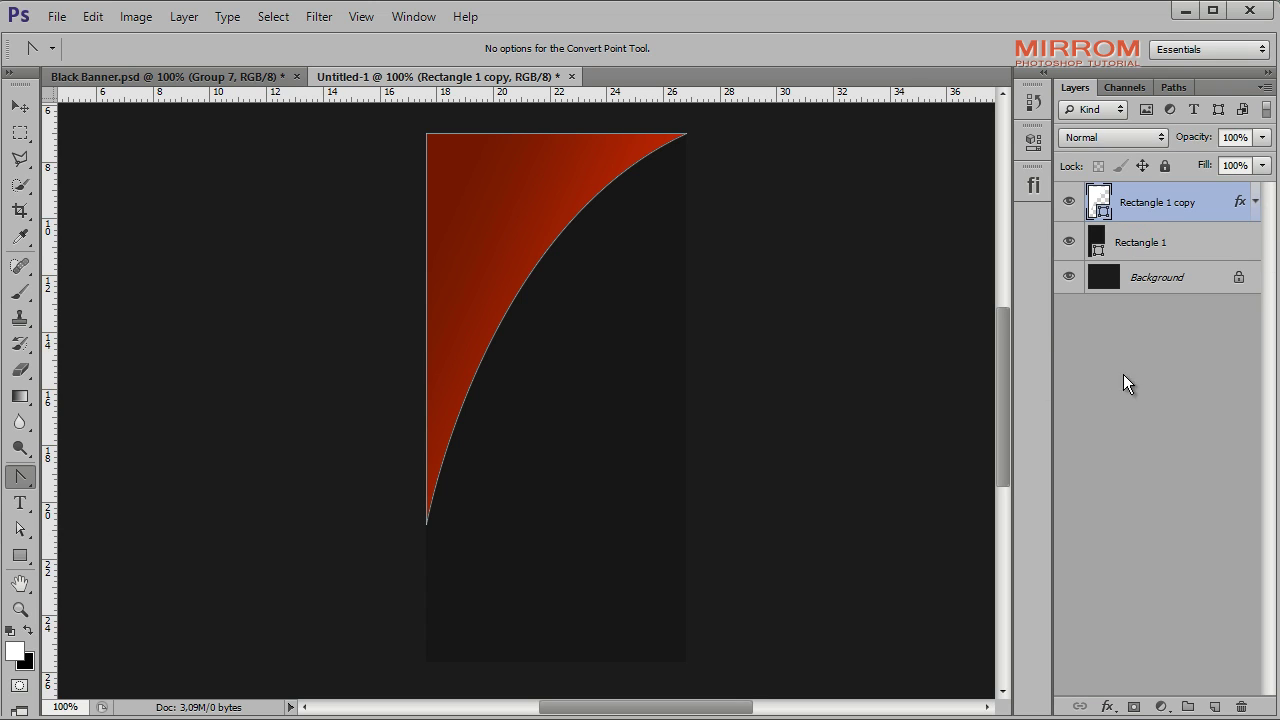
key(ctrl+j)
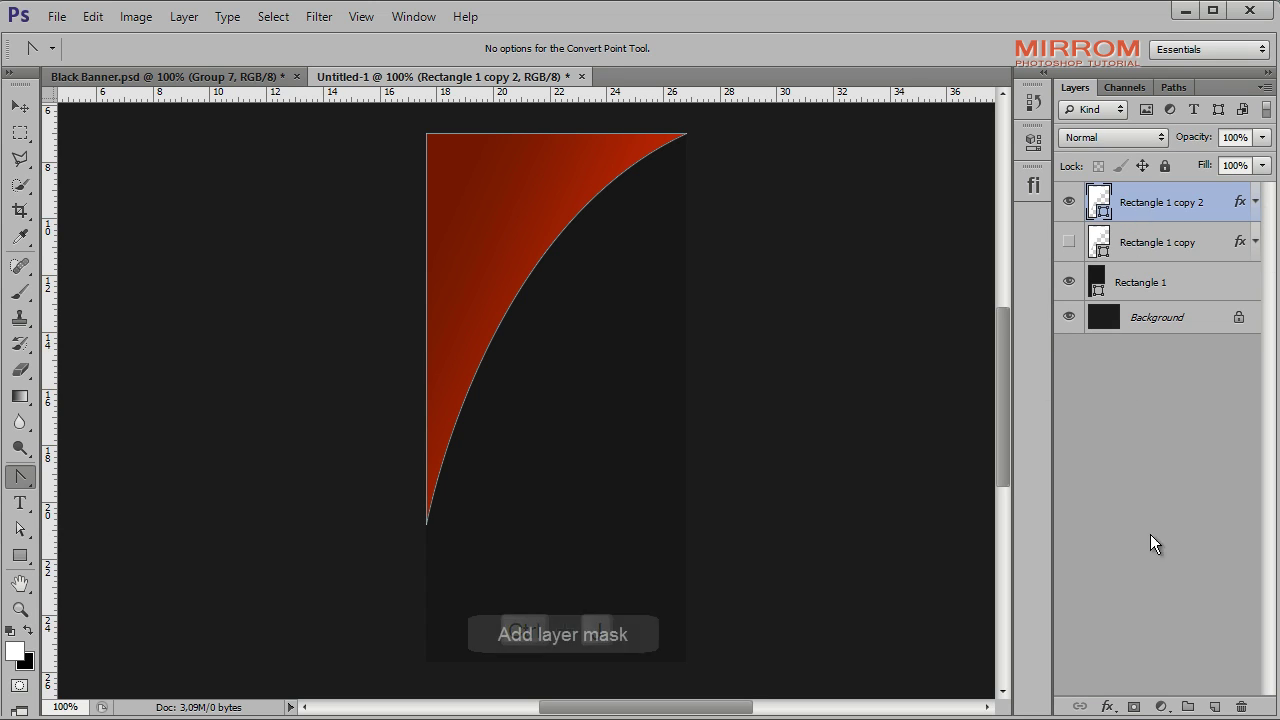
click(1134, 707)
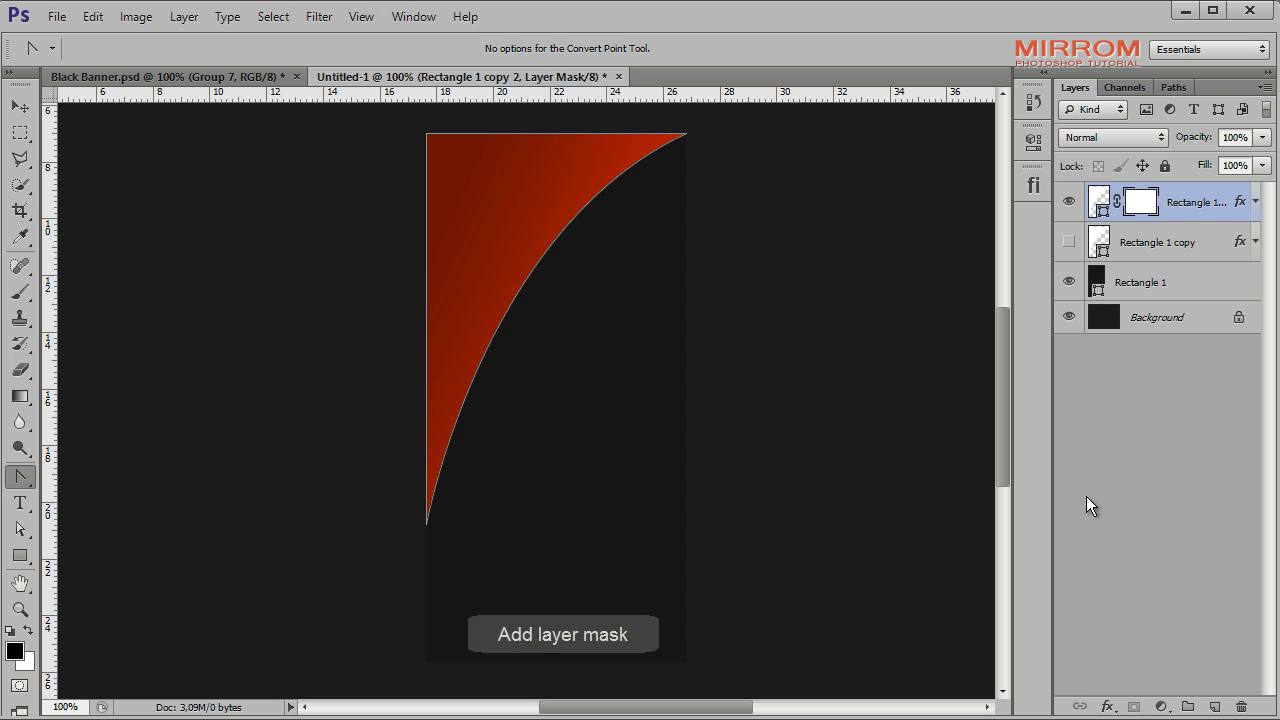
click(33, 293)
click(95, 283)
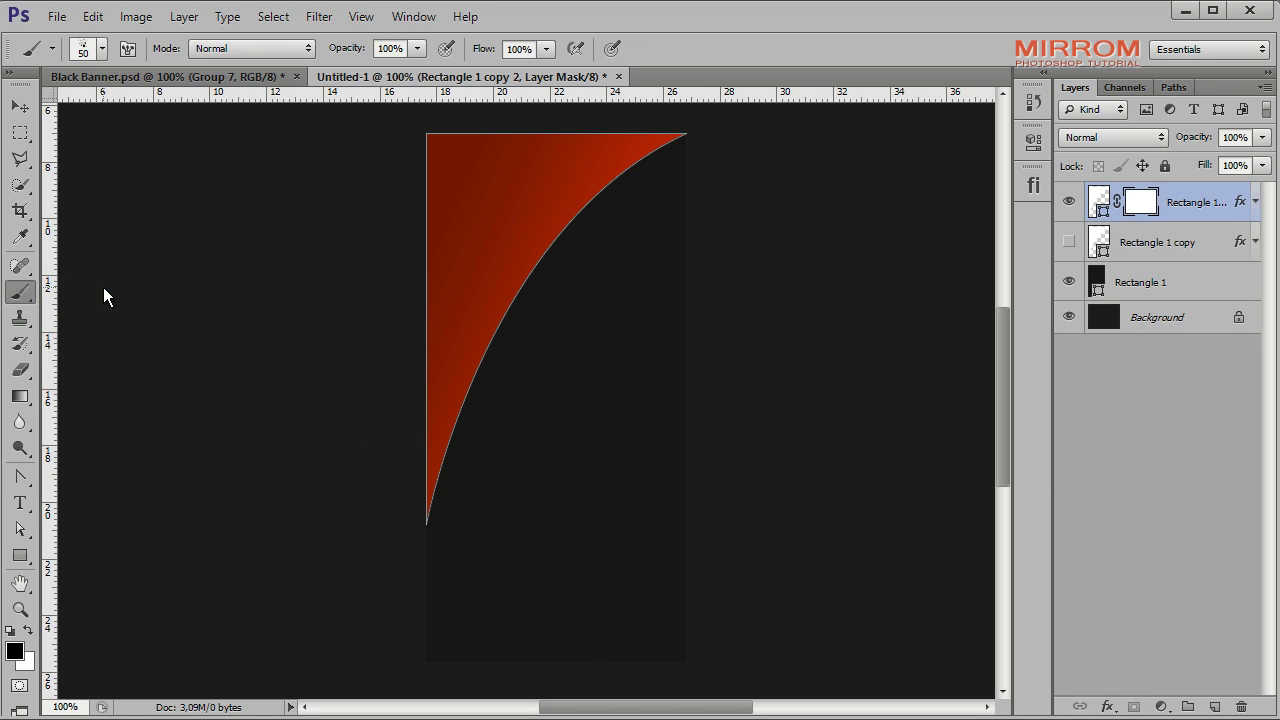
click(97, 50)
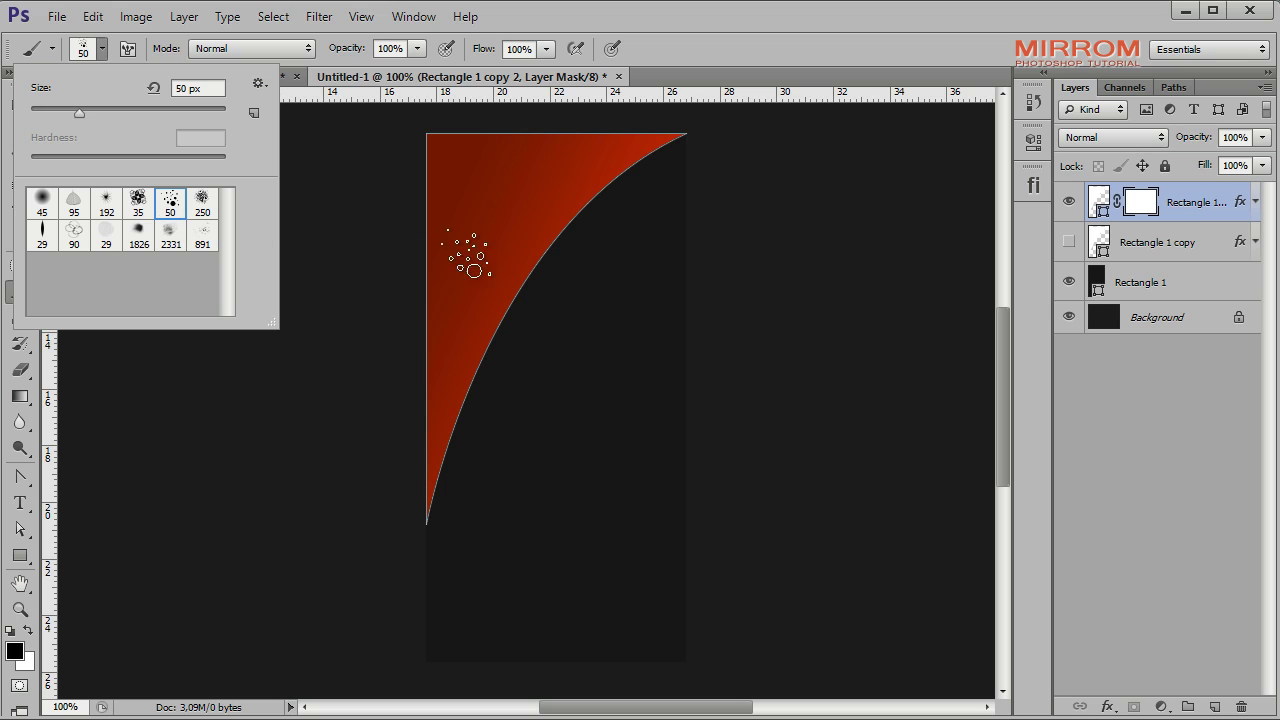
key(Return)
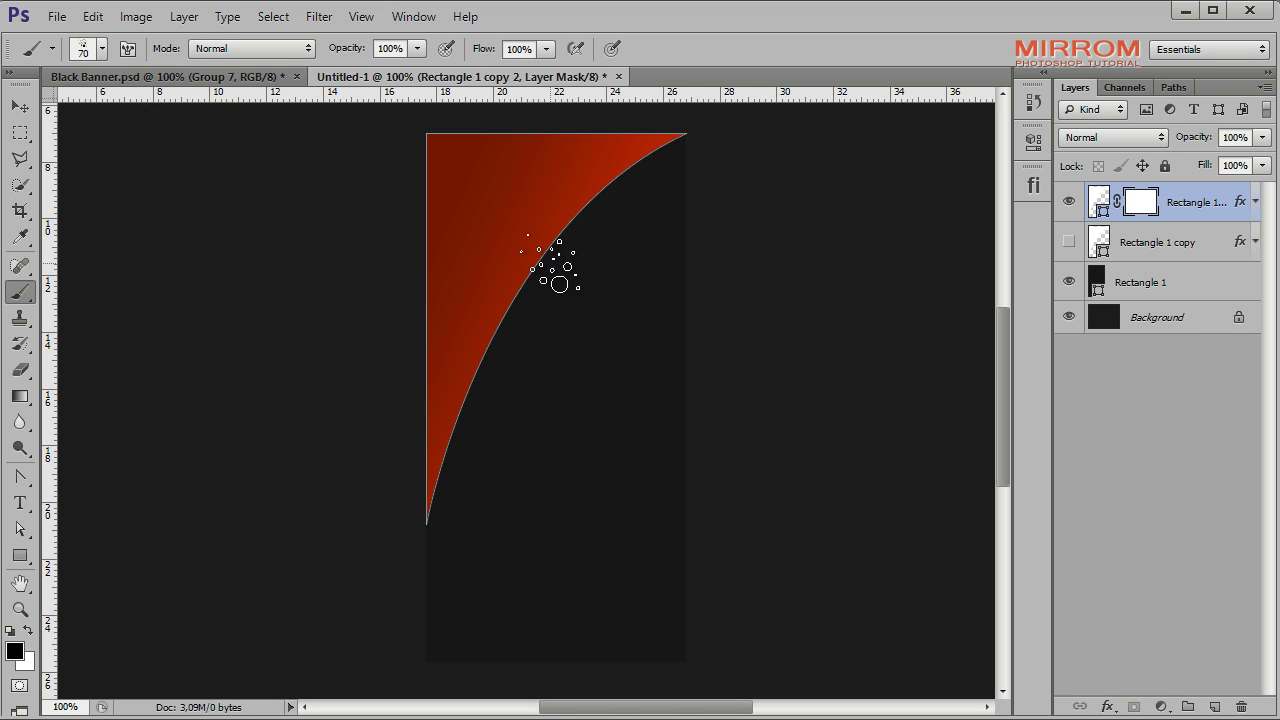
Paint black splatter on the mask along the wedge's curved edge to make it ragged.
mouse_move(638, 216)
mouse_down()
mouse_move(498, 379)
mouse_move(458, 502)
mouse_move(461, 440)
mouse_up()
key(bracketright)
click(503, 390)
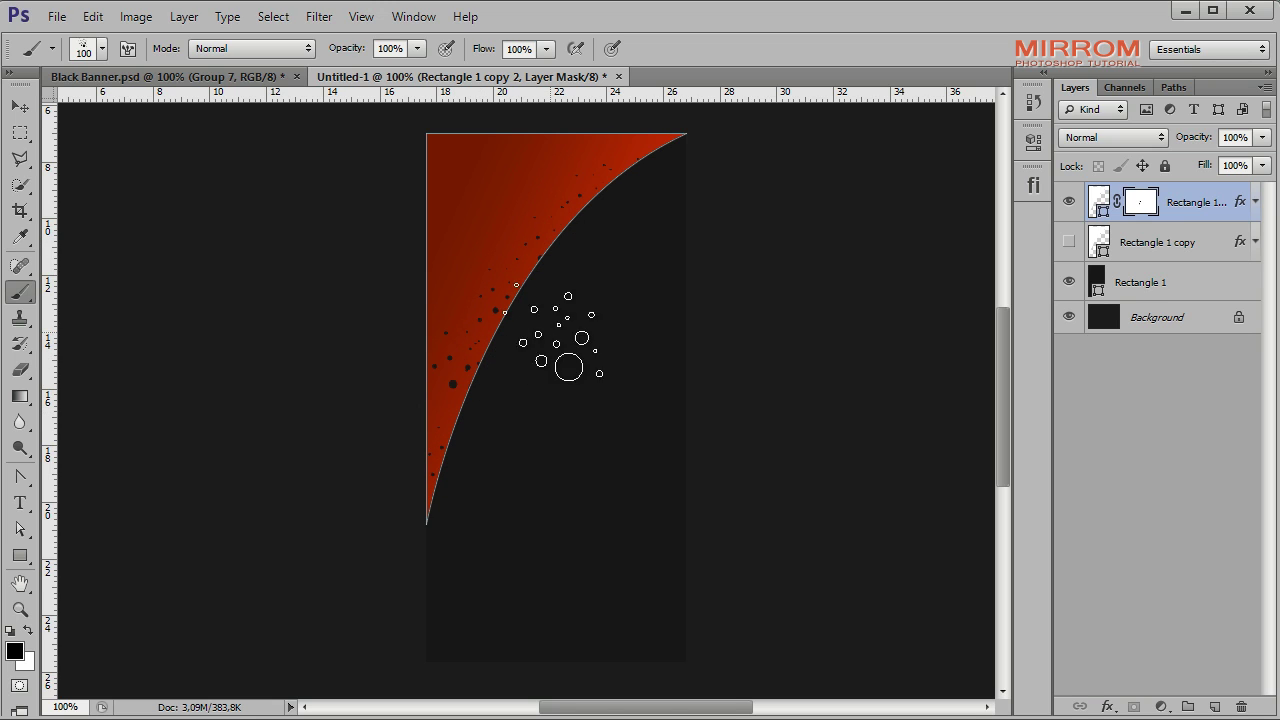
key(bracketleft)
click(622, 150)
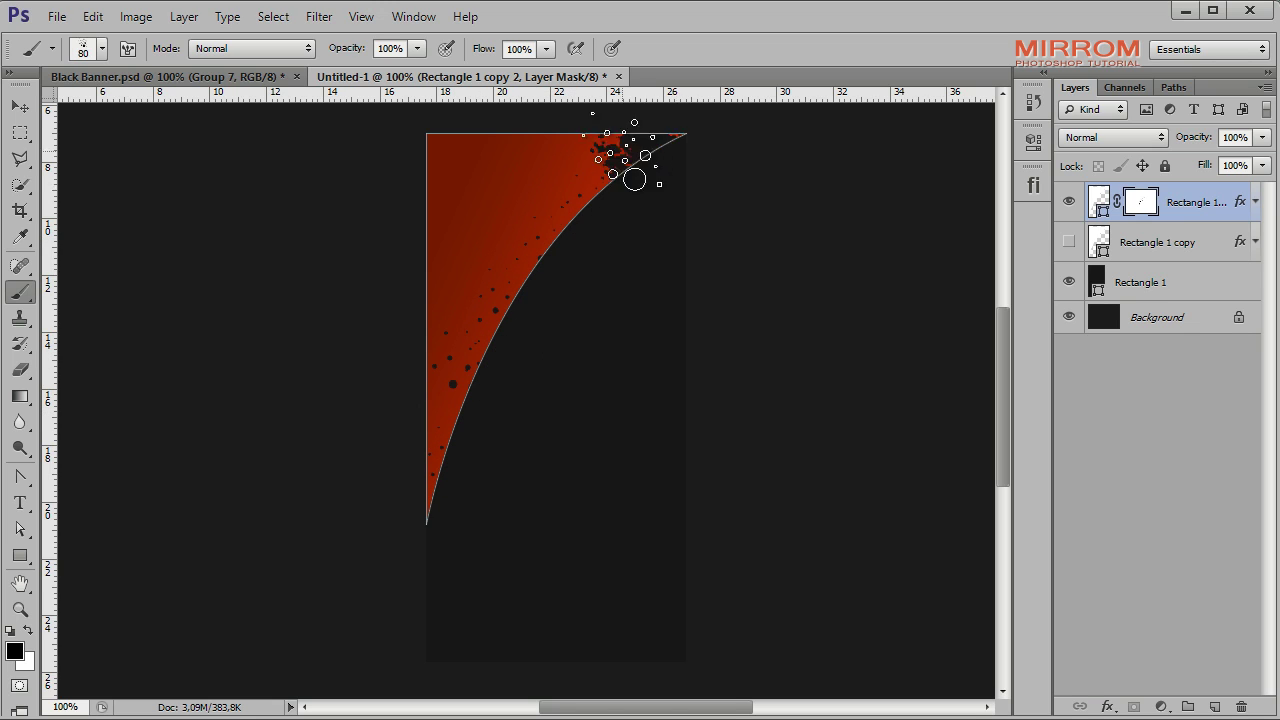
key(ctrl+z)
click(585, 198)
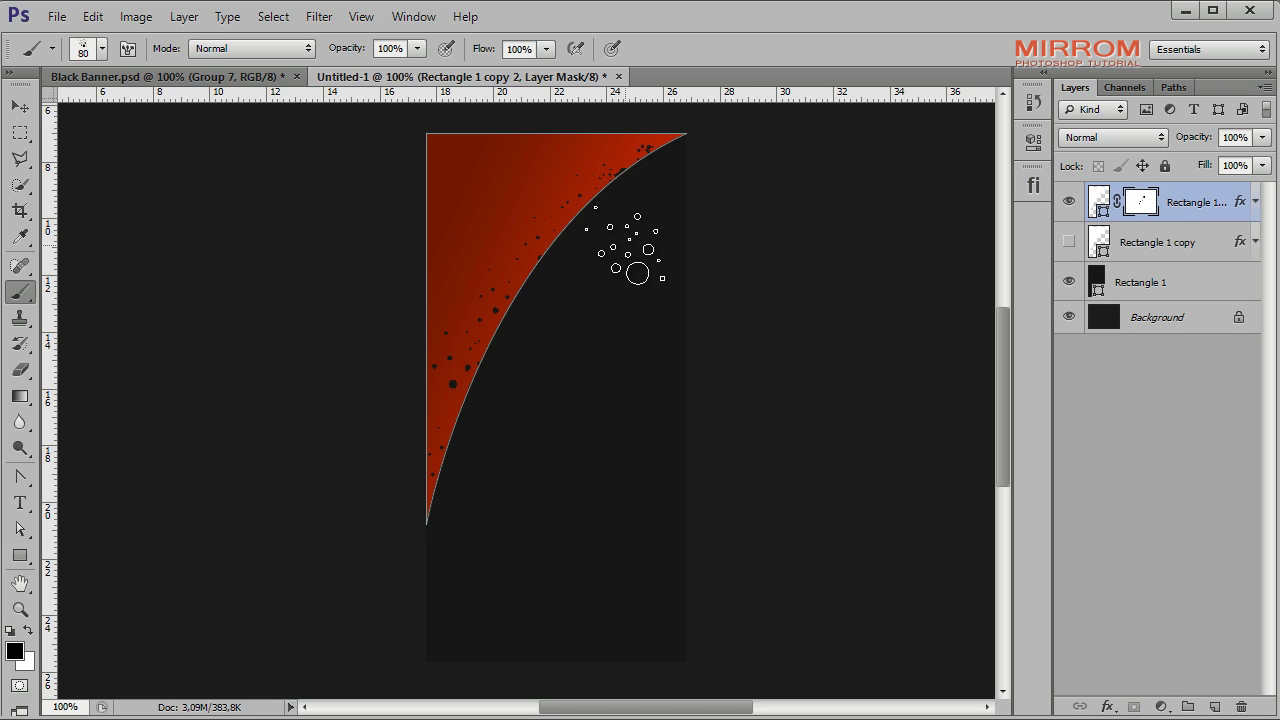
key(ctrl+z)
click(560, 268)
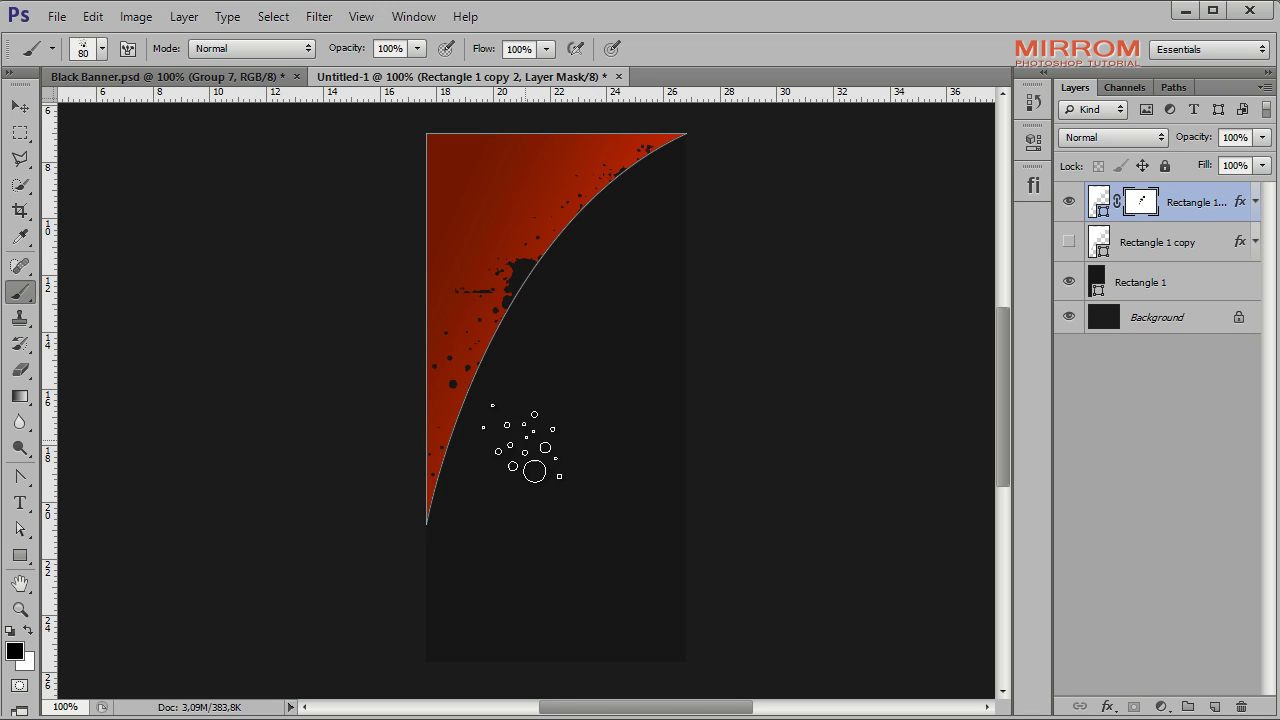
click(500, 425)
click(460, 495)
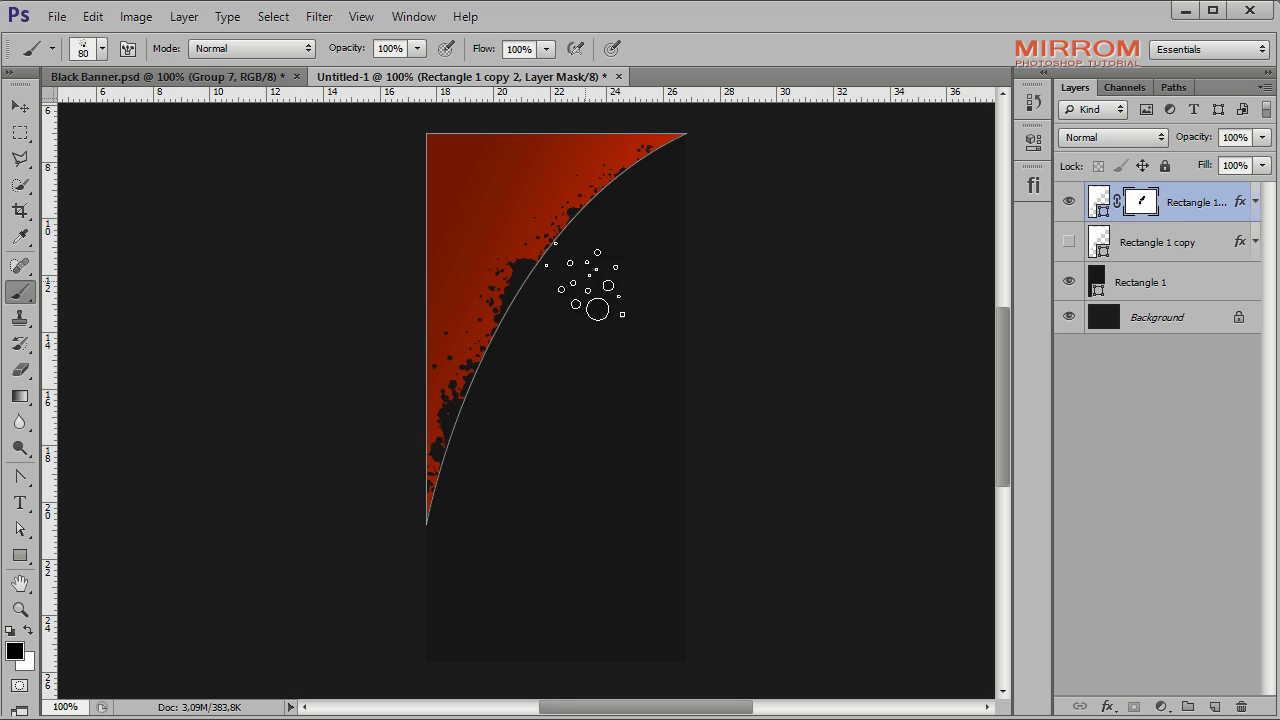
click(544, 228)
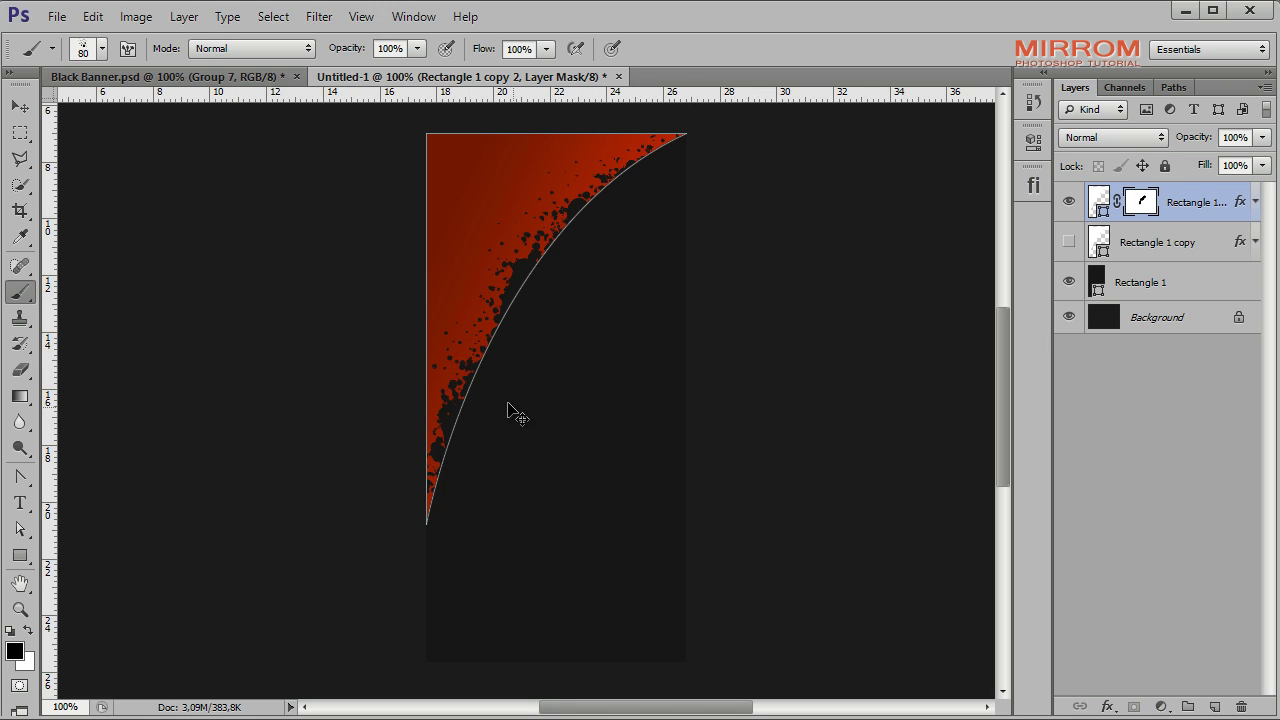
click(1081, 463)
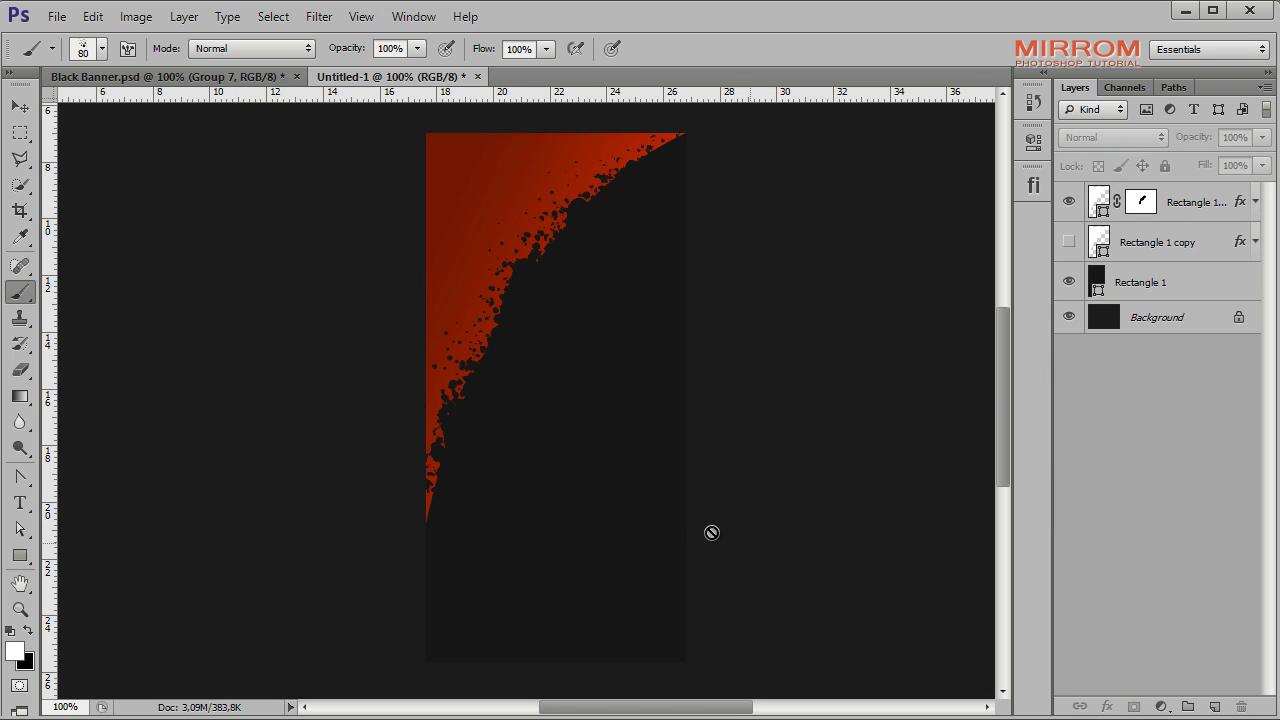
On a new layer, stamp dark red splatter dots sampled from the wedge near its edge.
click(1141, 202)
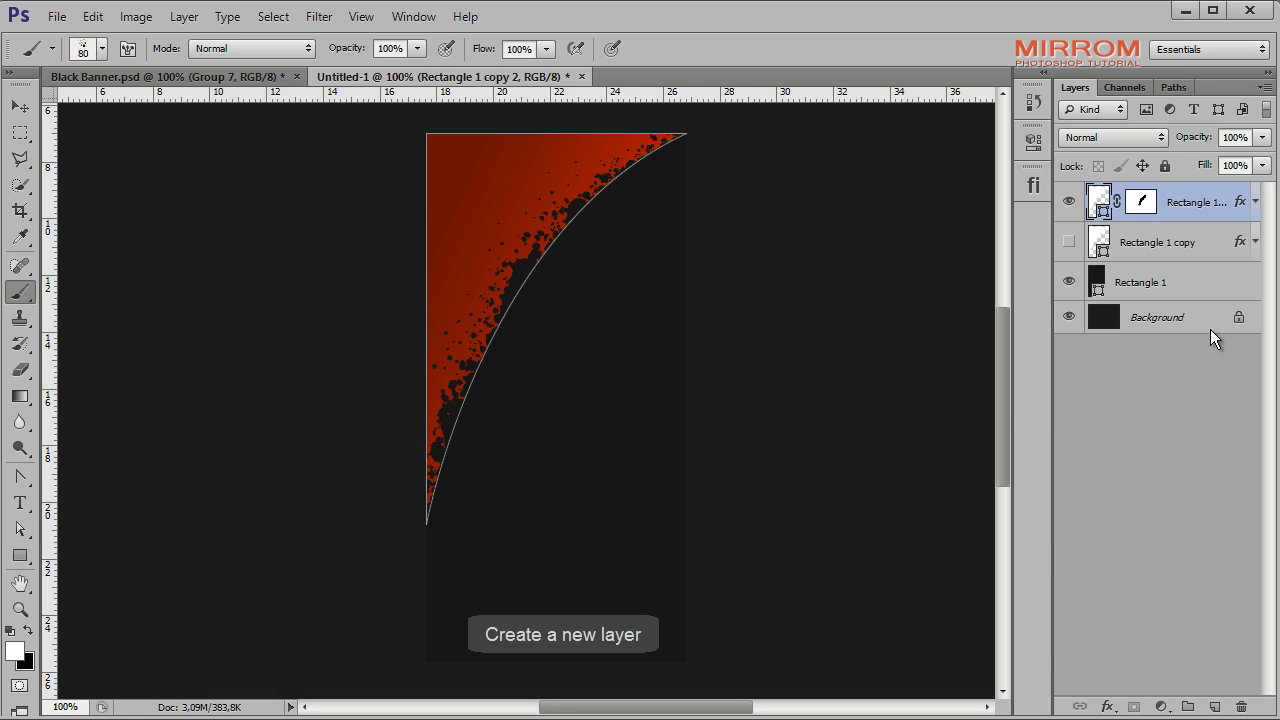
click(1214, 706)
click(14, 651)
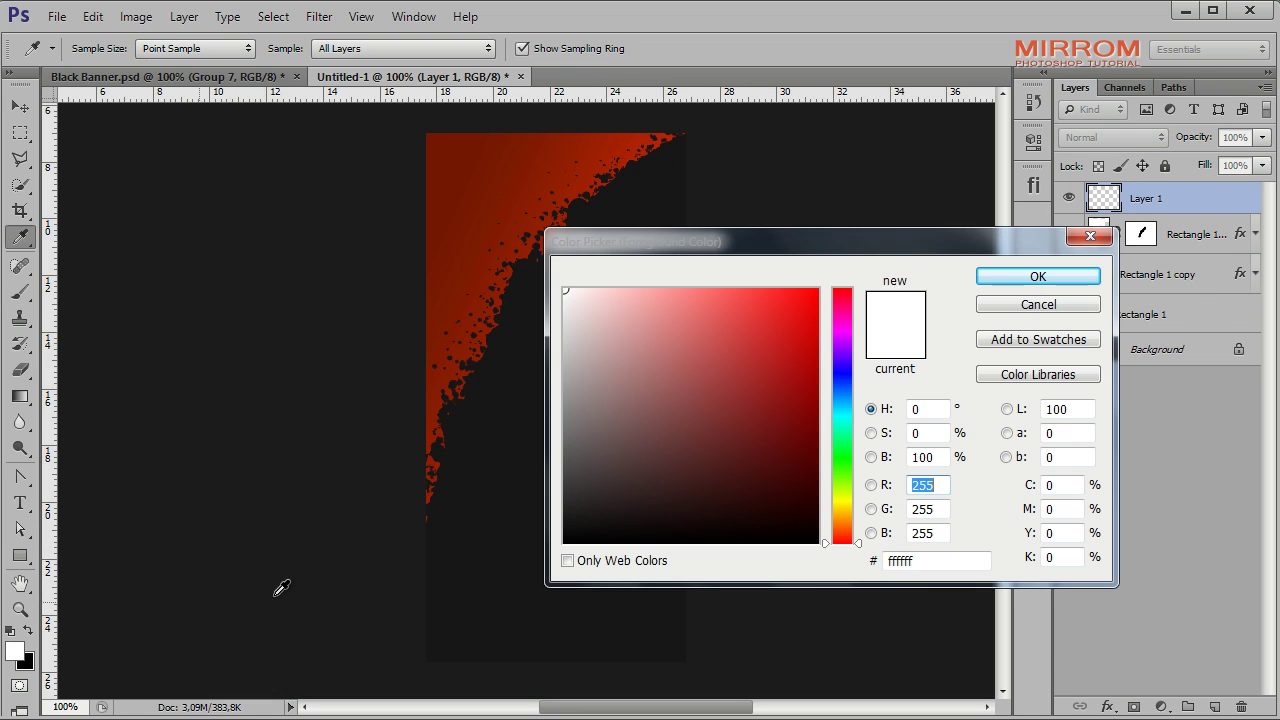
click(448, 492)
drag(639, 244, 660, 332)
click(1059, 364)
key(b)
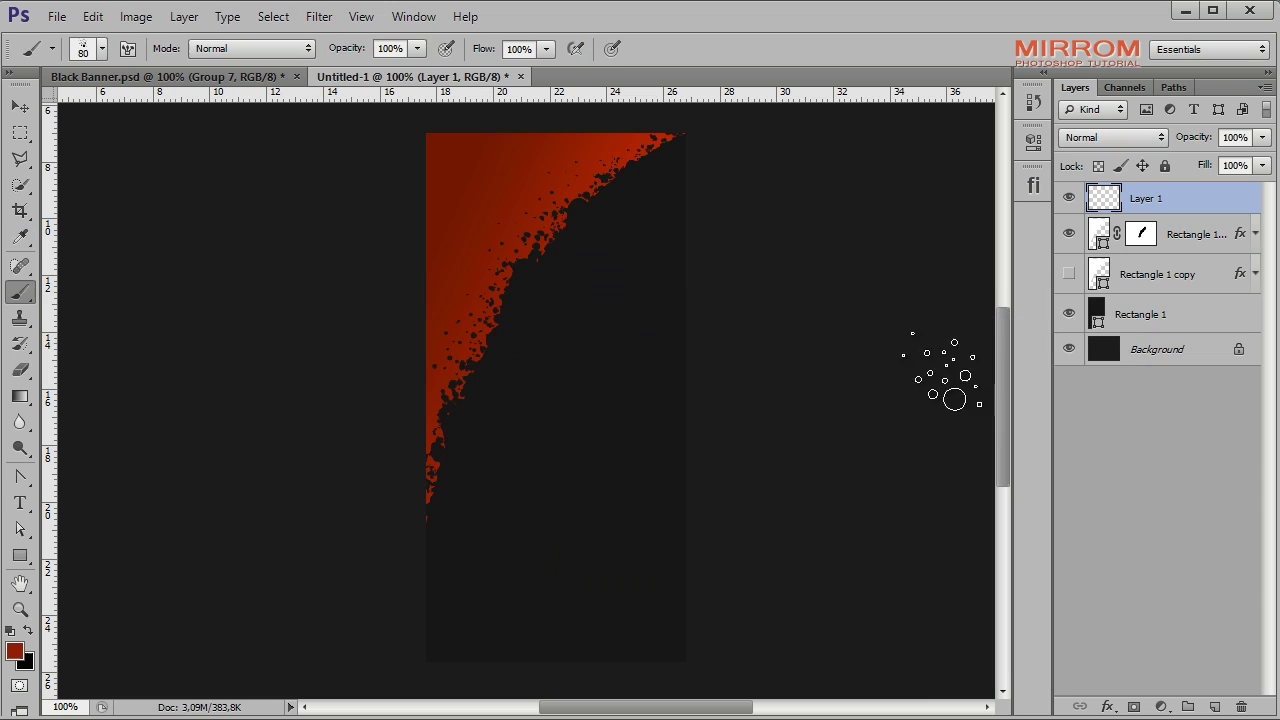
click(605, 220)
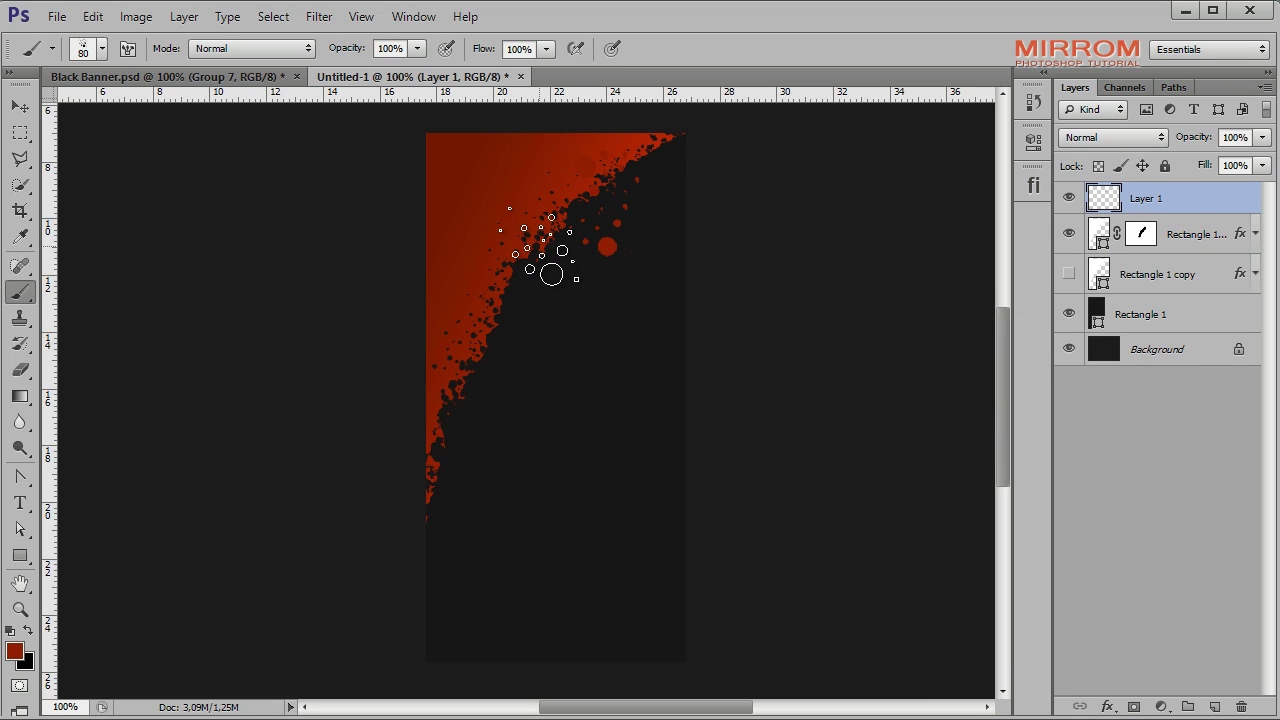
Stamp more red dots further down the edge on two additional new layers.
click(1214, 707)
click(562, 278)
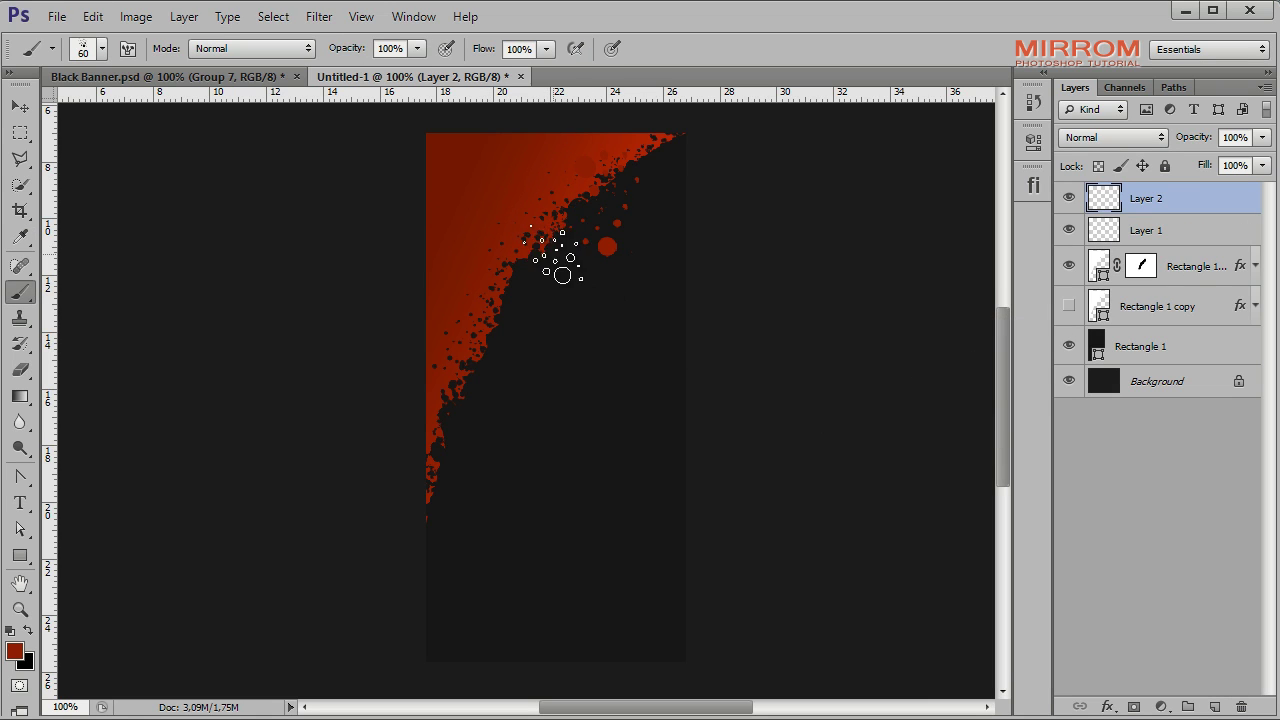
click(525, 311)
key(v)
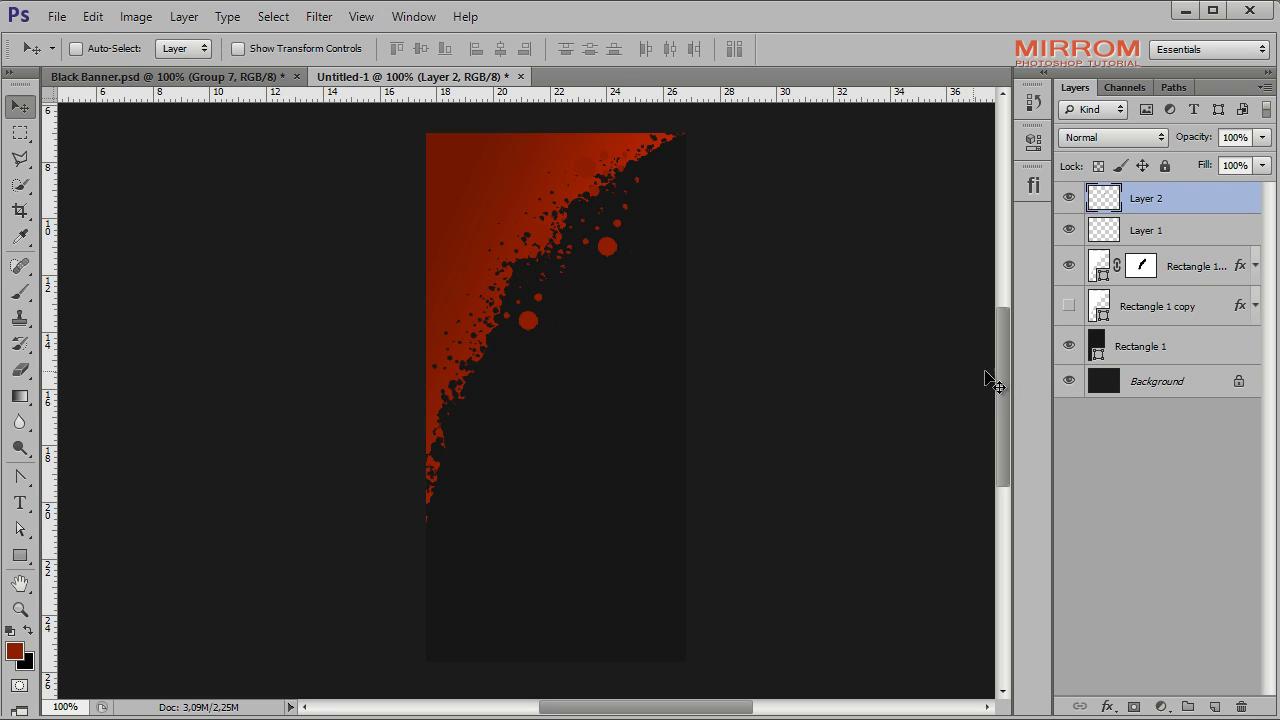
click(1214, 707)
key(b)
click(488, 400)
key(v)
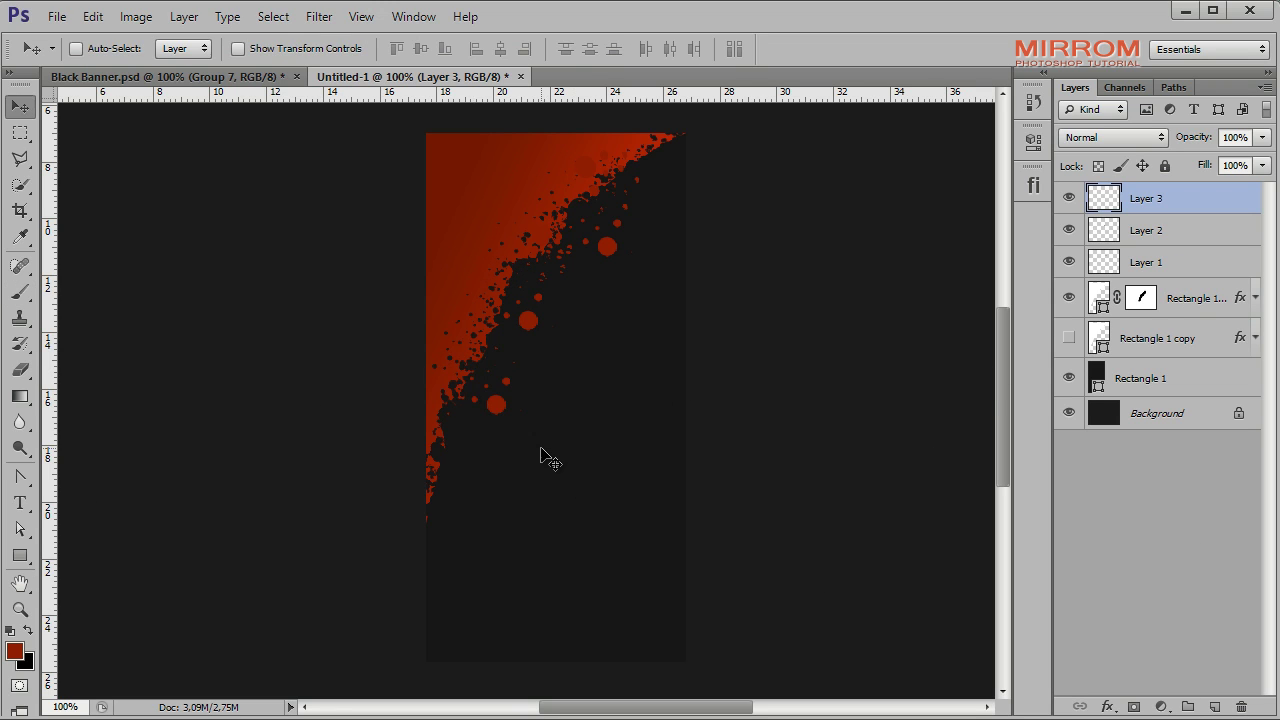
Rotate the dot splatter about 179° and place it against the splatter edge.
key(ctrl+t)
drag(549, 460, 530, 290)
drag(495, 380, 520, 345)
drag(540, 300, 535, 330)
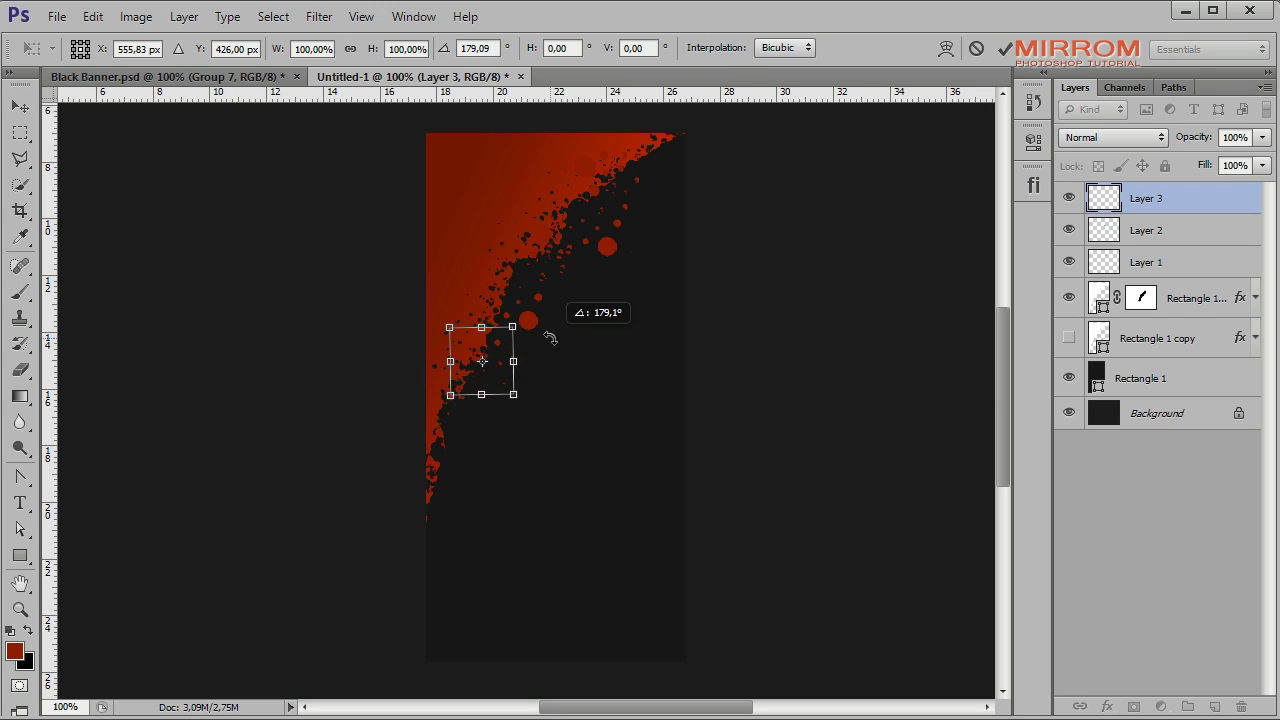
mouse_move(495, 370)
mouse_down()
mouse_move(515, 362)
mouse_move(475, 455)
mouse_move(450, 420)
mouse_move(640, 134)
mouse_move(657, 129)
mouse_up()
key(Return)
Duplicate the rotated dots twice, moving the last copy top-right and scaling it to 63%.
key(ctrl+j)
key(ctrl+t)
key(Return)
key(ctrl+j)
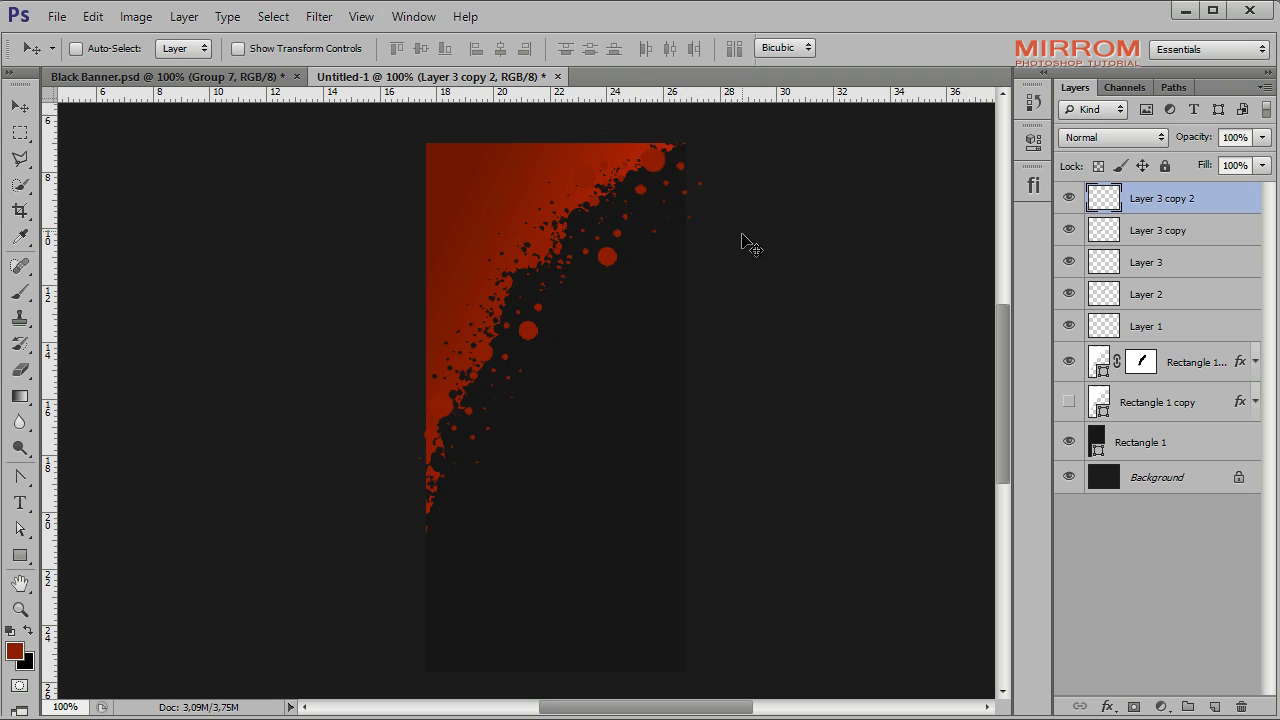
key(ctrl+t)
drag(702, 234, 676, 210)
key(Return)
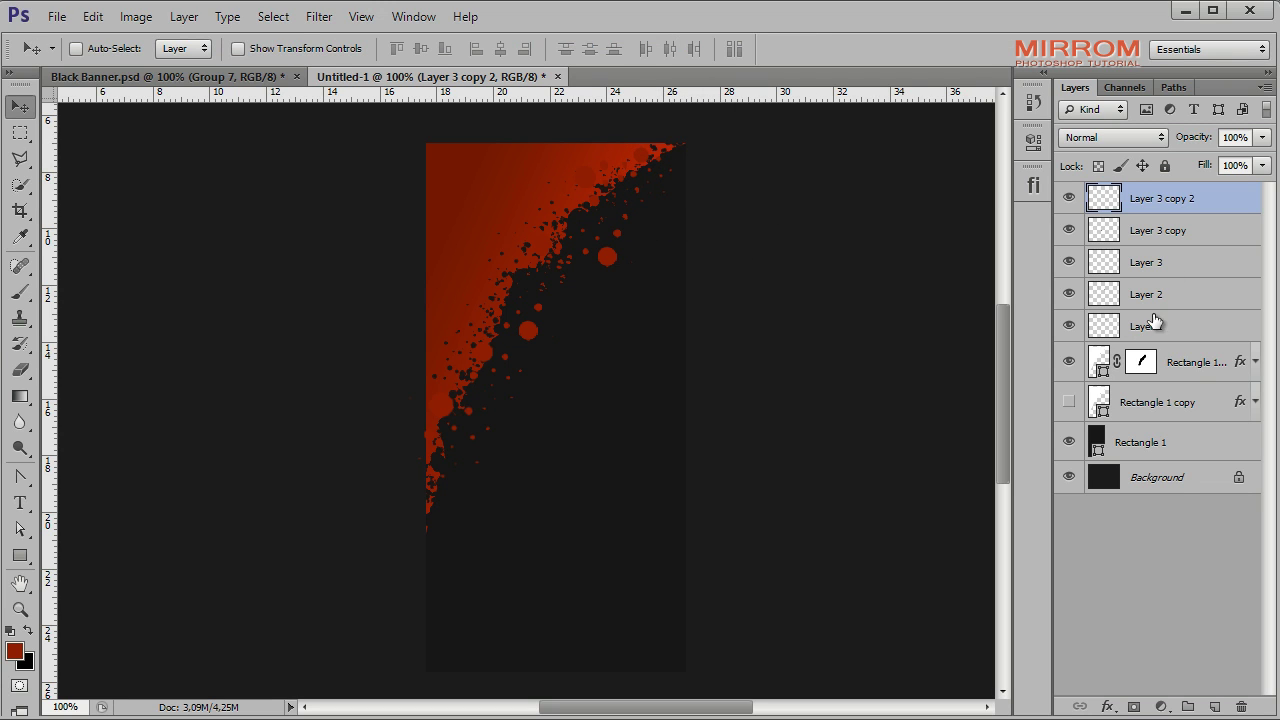
Merge the dot layers into one and erase the dots outside the banner rectangle.
shift+click(1153, 322)
key(ctrl+e)
ctrl+click(1096, 314)
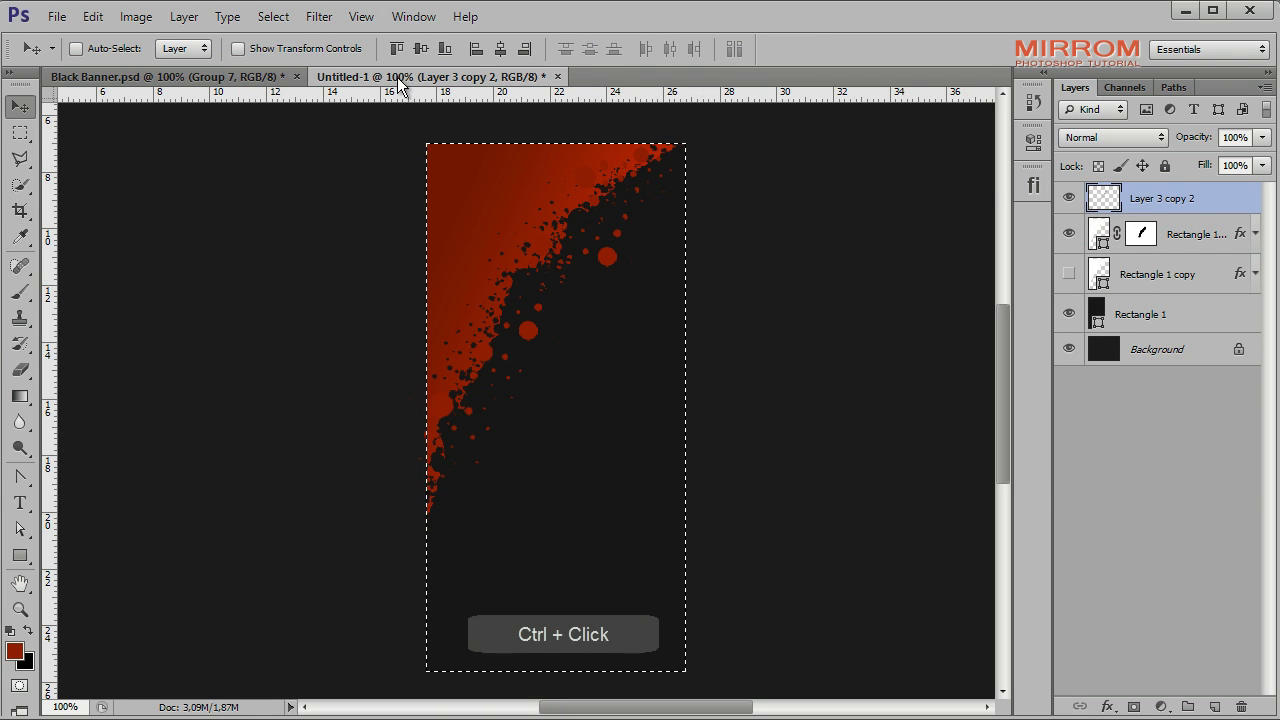
click(273, 16)
click(300, 106)
key(e)
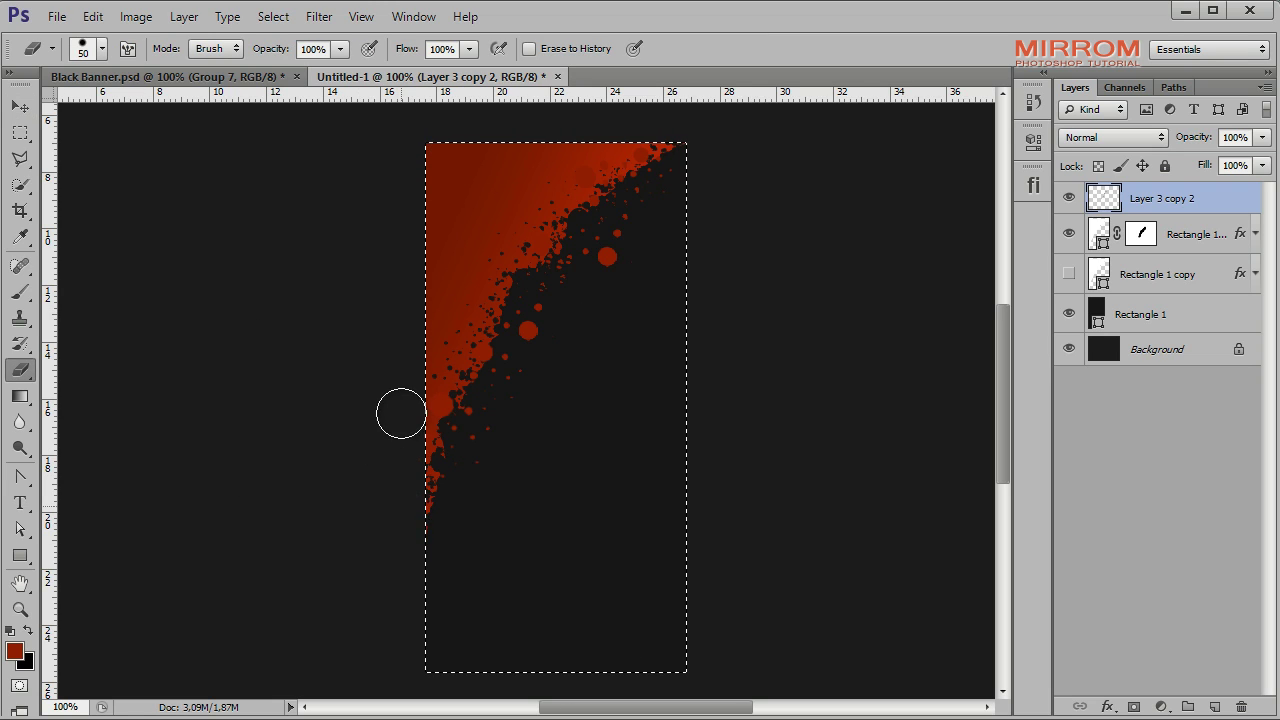
key(ctrl+d)
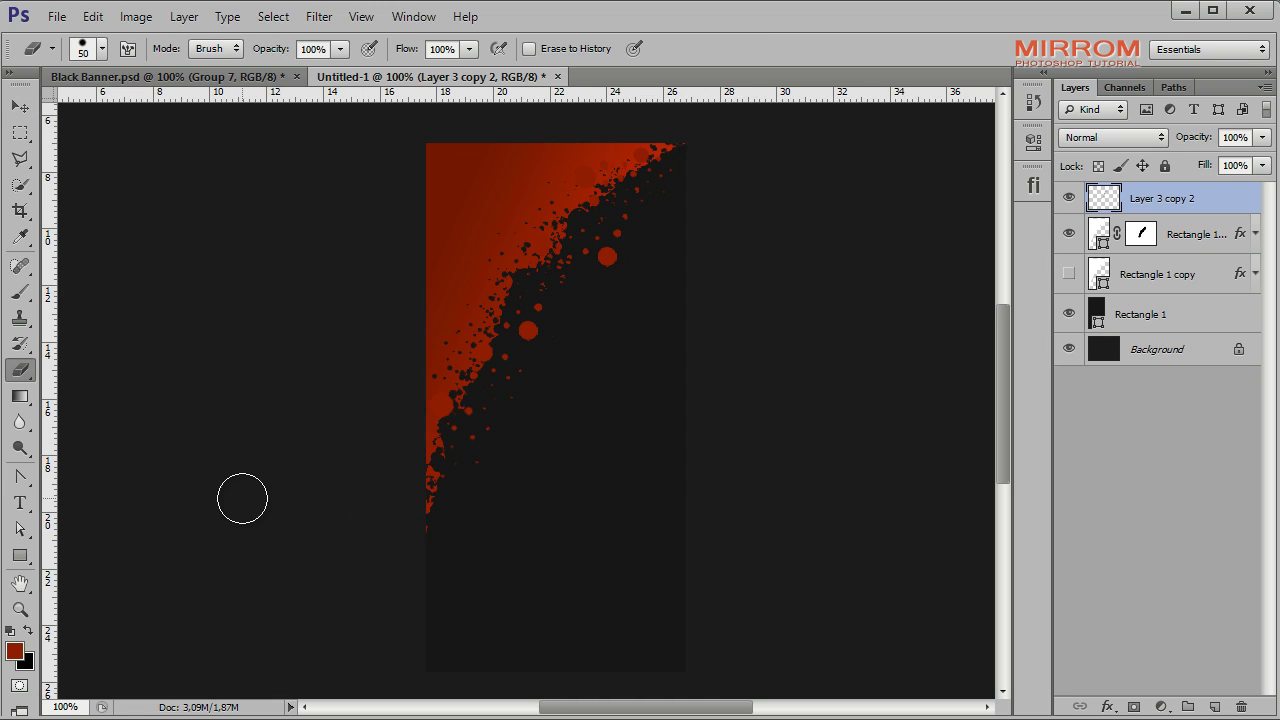
Add a layer mask to the merged dots and paint splatter holes into them.
click(1134, 707)
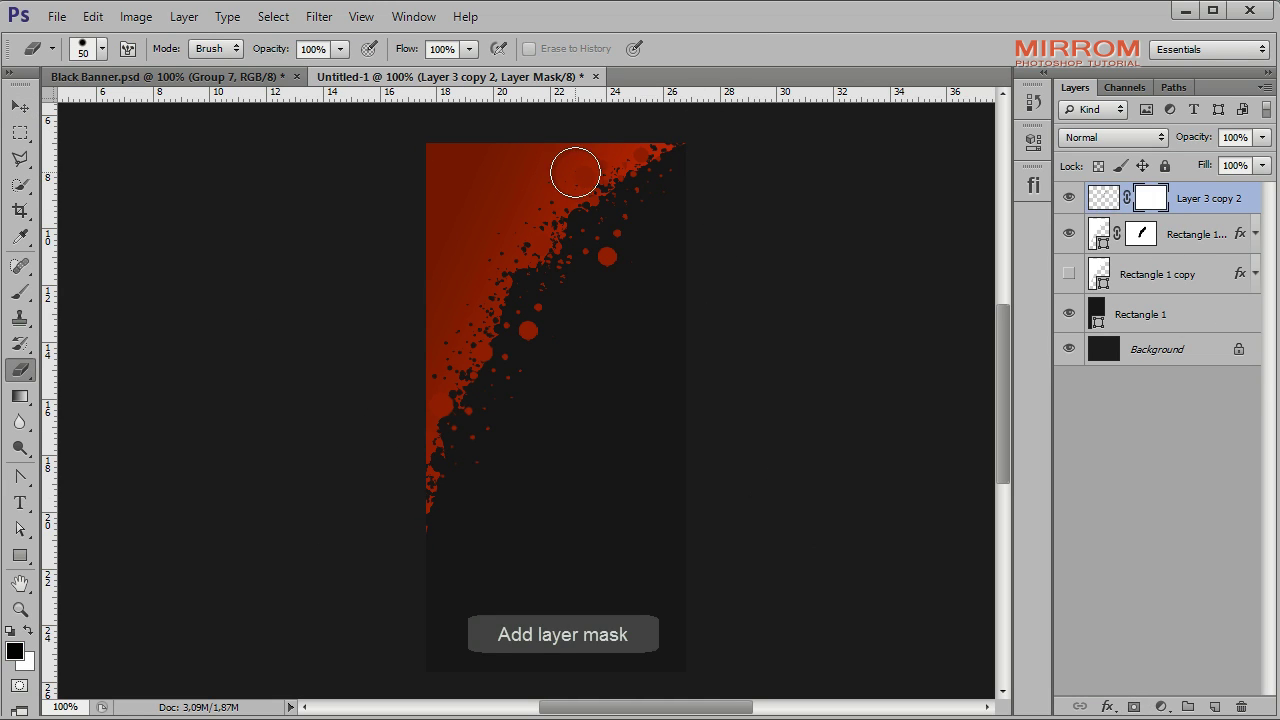
key(b)
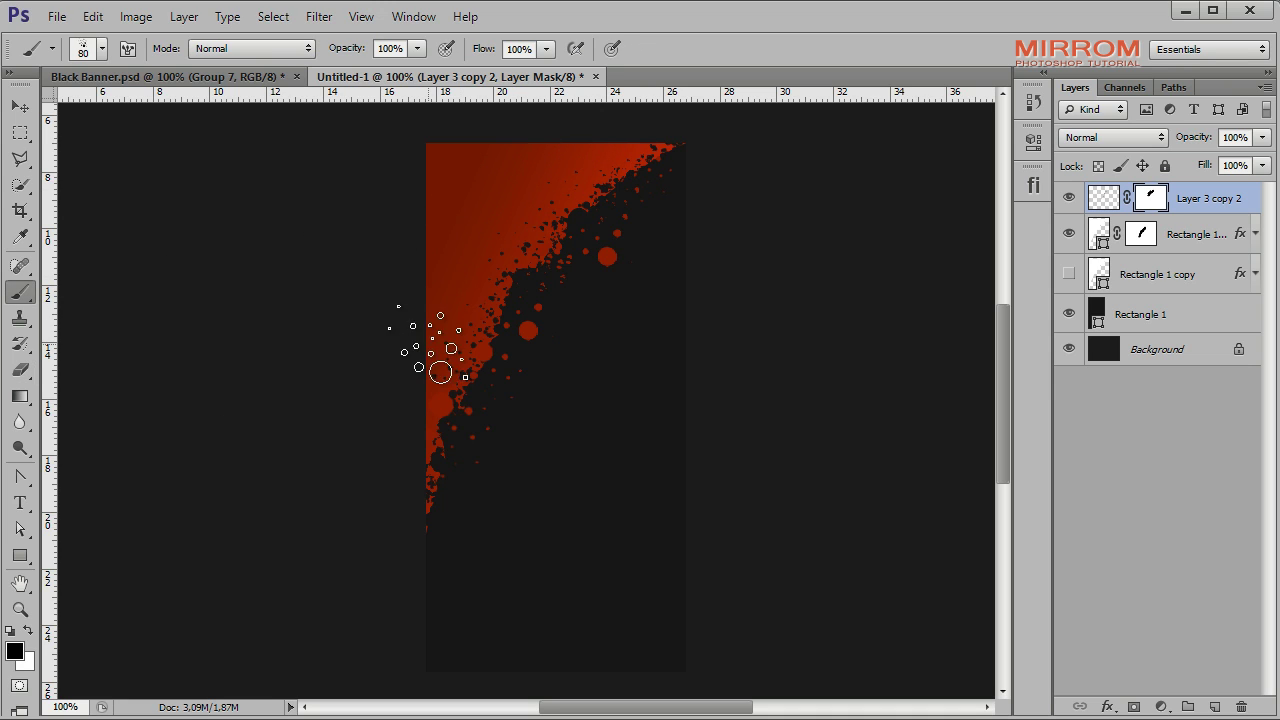
drag(586, 185, 415, 435)
mouse_move(634, 263)
mouse_down()
mouse_move(606, 240)
mouse_move(547, 323)
mouse_up()
key(v)
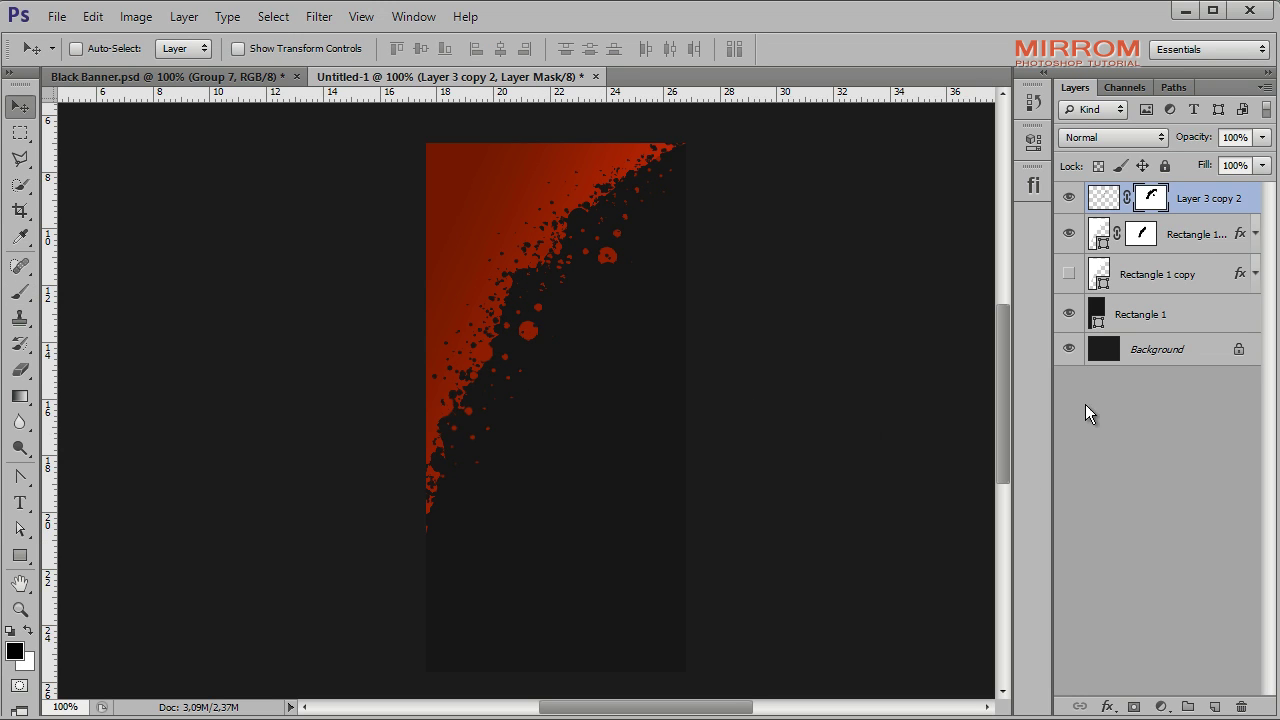
Stamp a dark splatter blob into the red wedge's mask, then reduce the brush to 45.
click(1141, 234)
key(b)
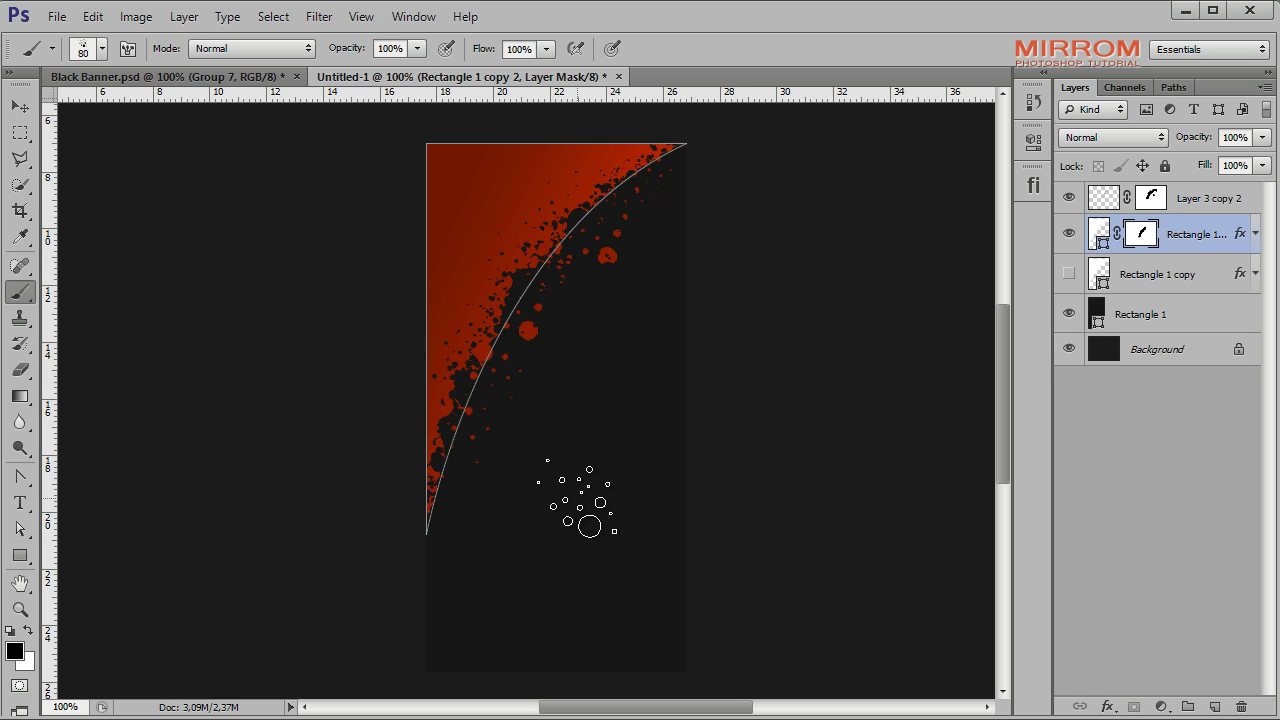
click(472, 269)
key(bracketleft)
key(bracketleft)
key(bracketleft)
click(1220, 475)
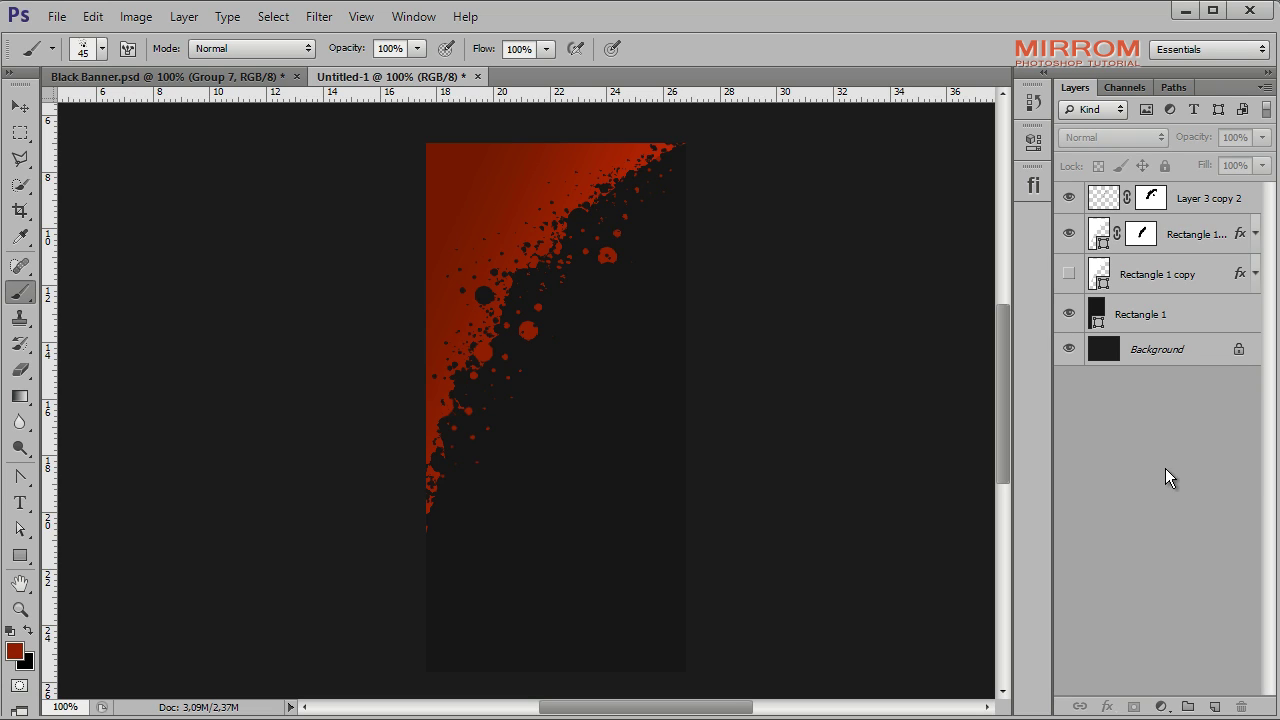
Merge Rectangle 1 copy 2 with Layer 3 copy 2 and convert the result to a smart object.
click(1202, 253)
ctrl+click(1200, 198)
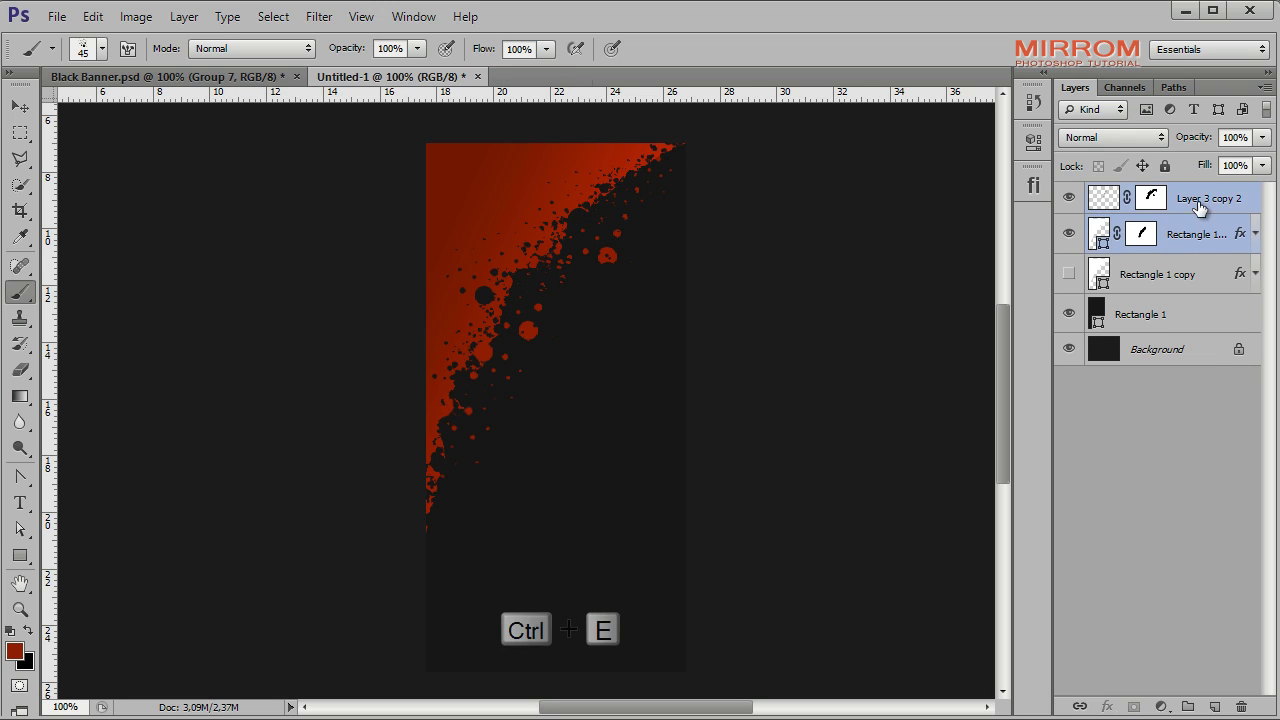
key(ctrl+e)
right_click(1193, 215)
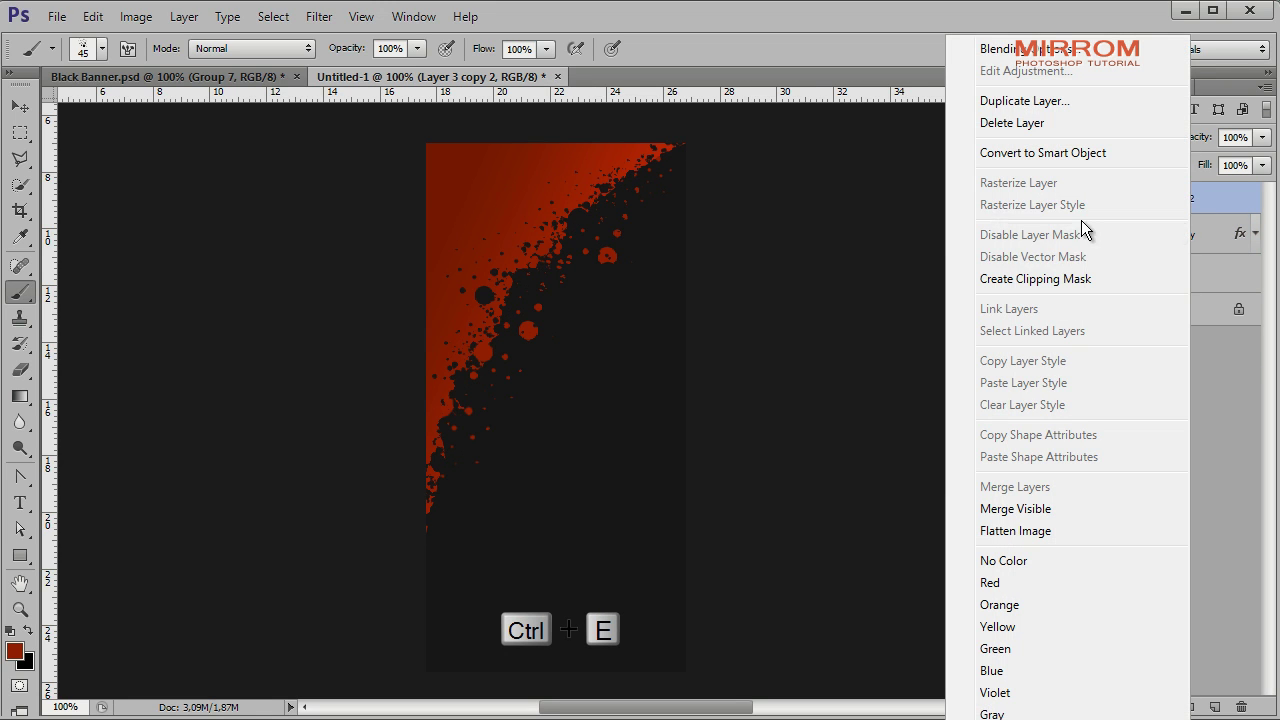
click(1065, 151)
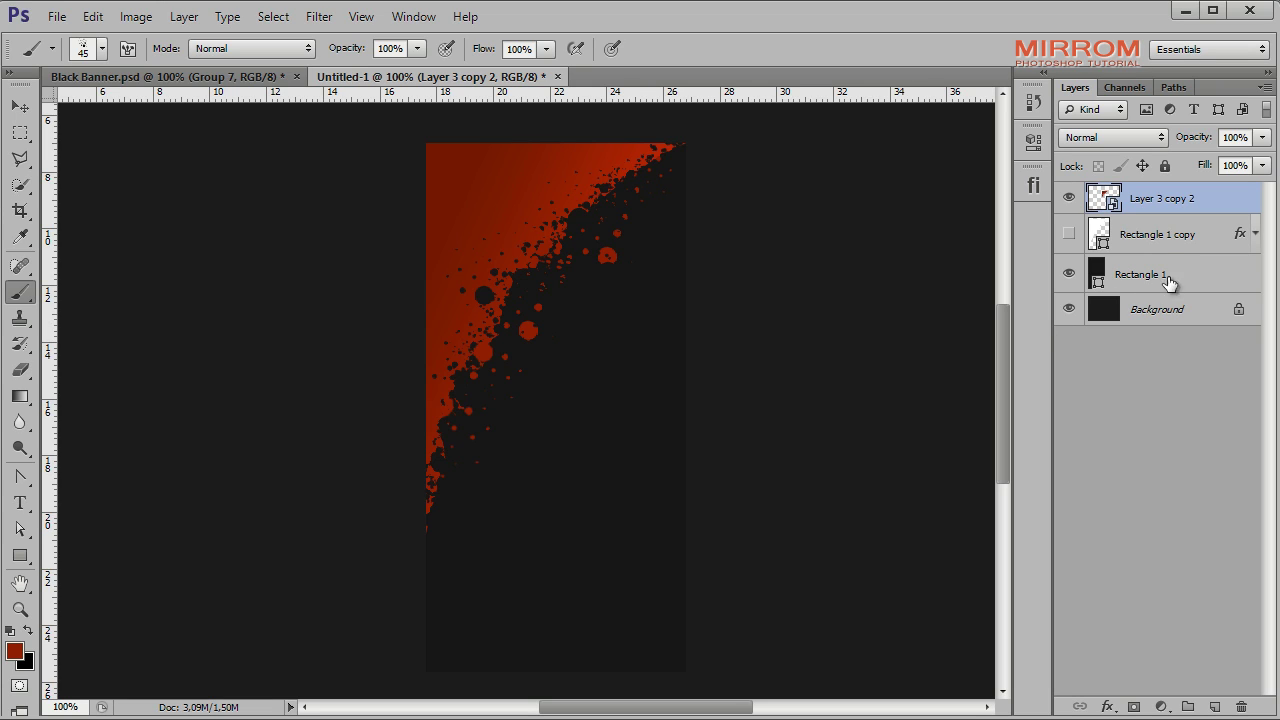
Unhide Rectangle 1 copy and clear its layer style.
click(1166, 236)
click(1069, 234)
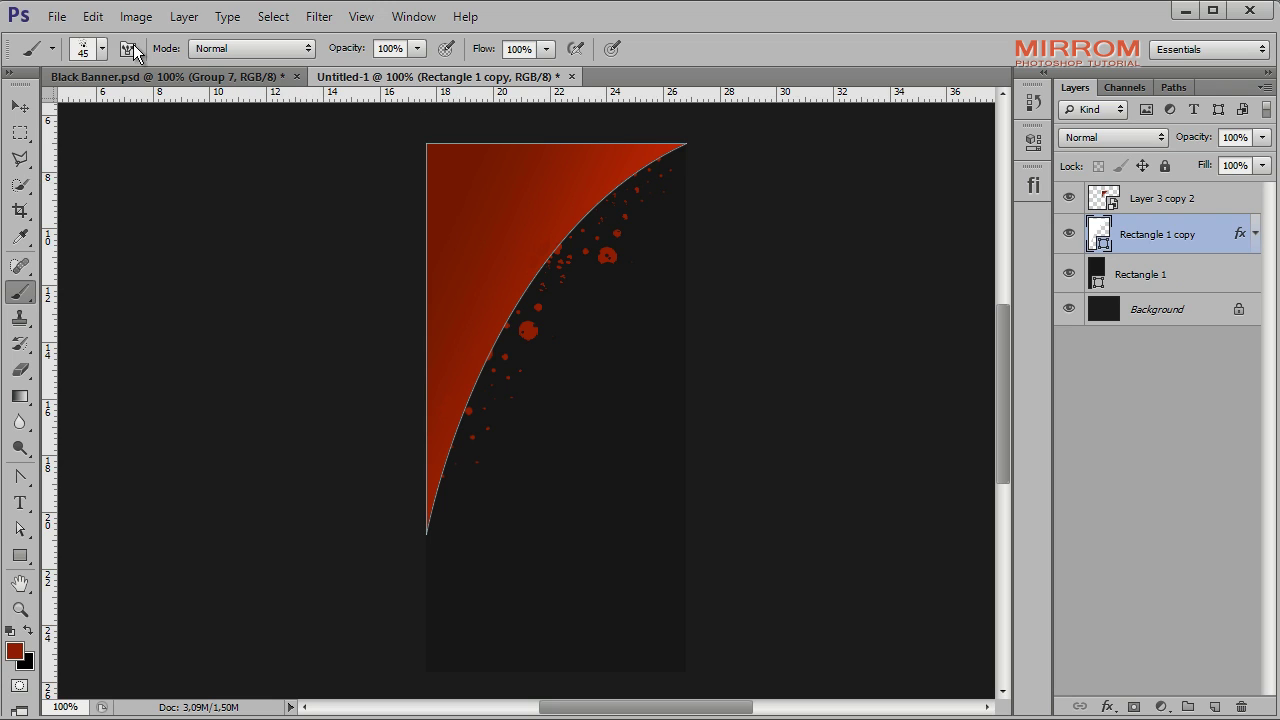
right_click(1214, 236)
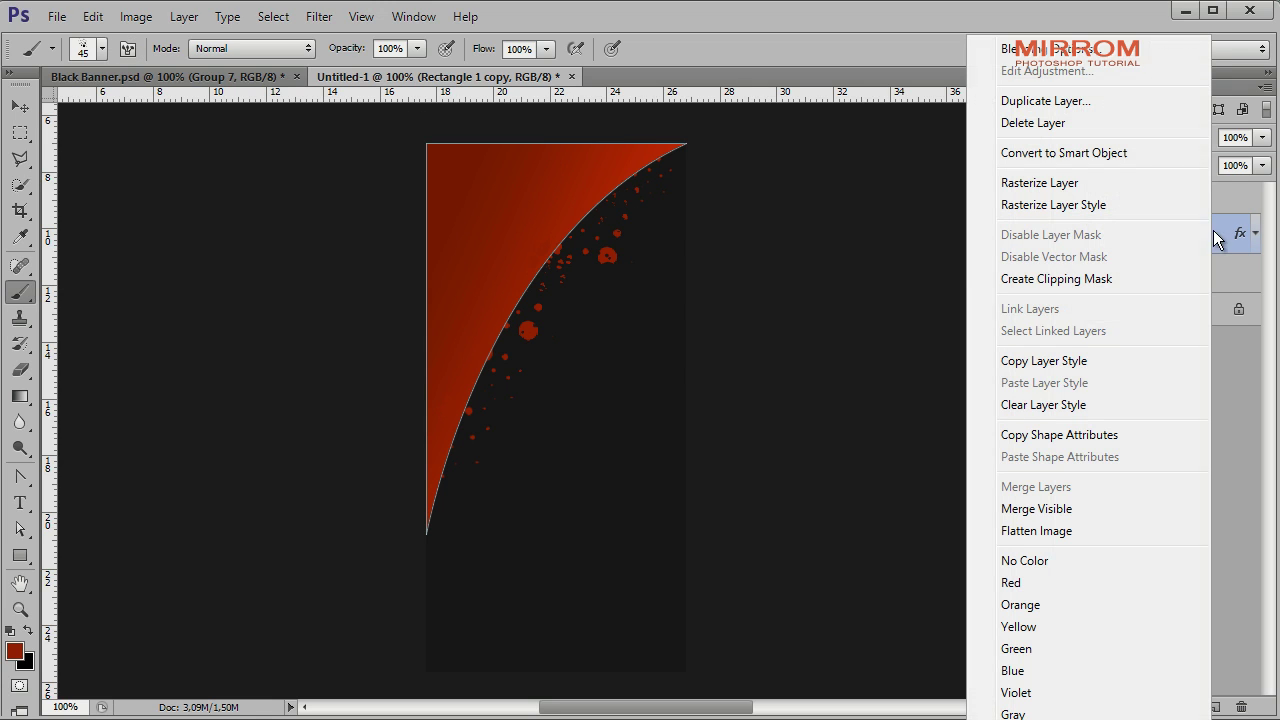
click(1068, 405)
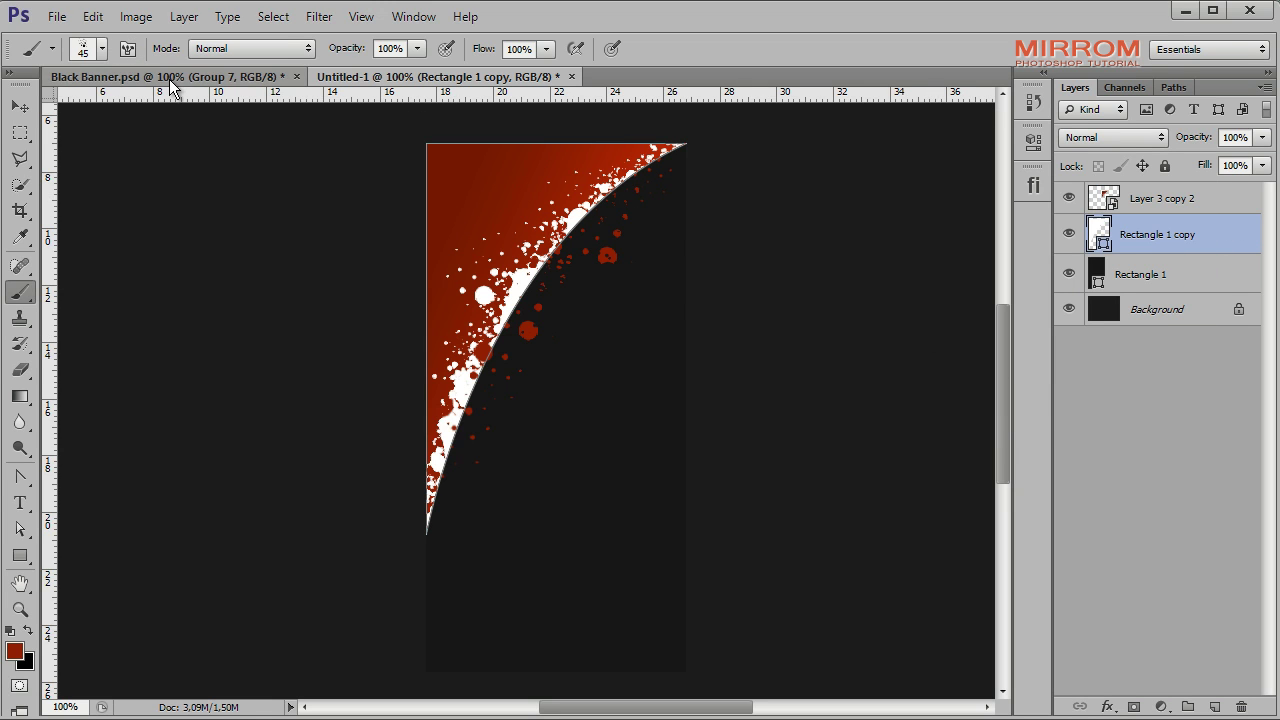
Rotate the curved shape 180°, flip it vertically and move it down the banner.
click(92, 17)
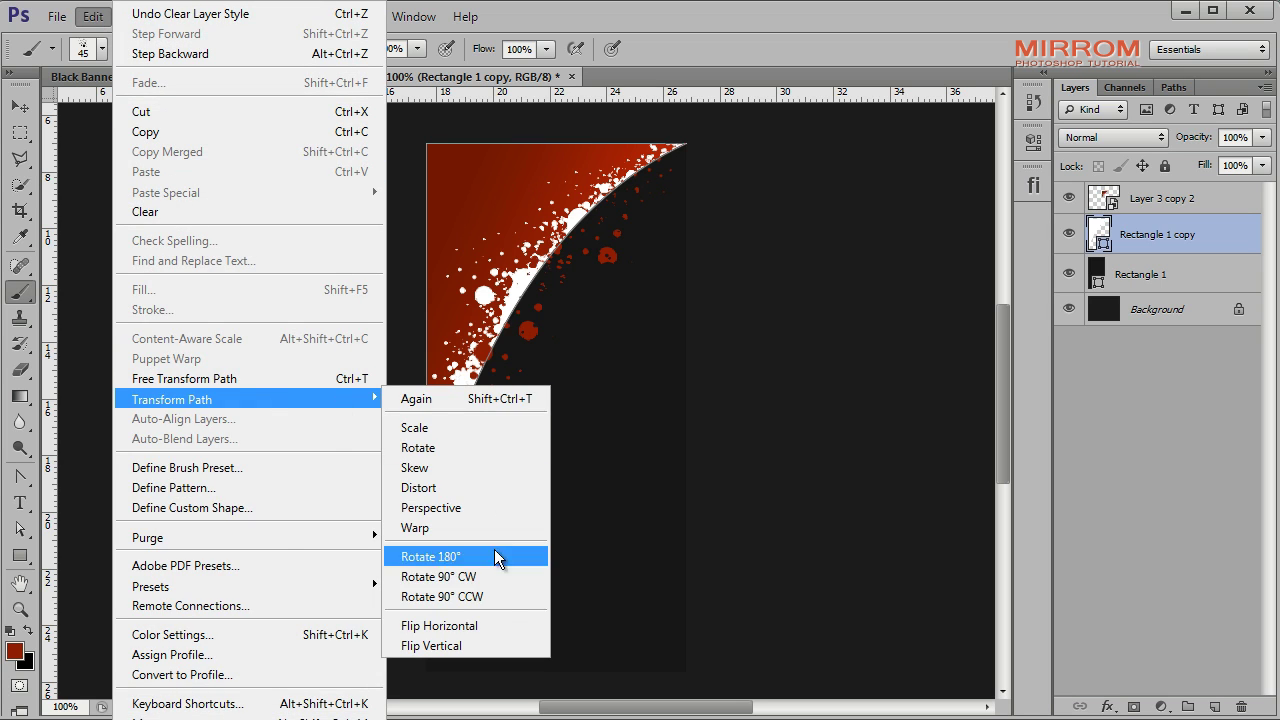
click(494, 553)
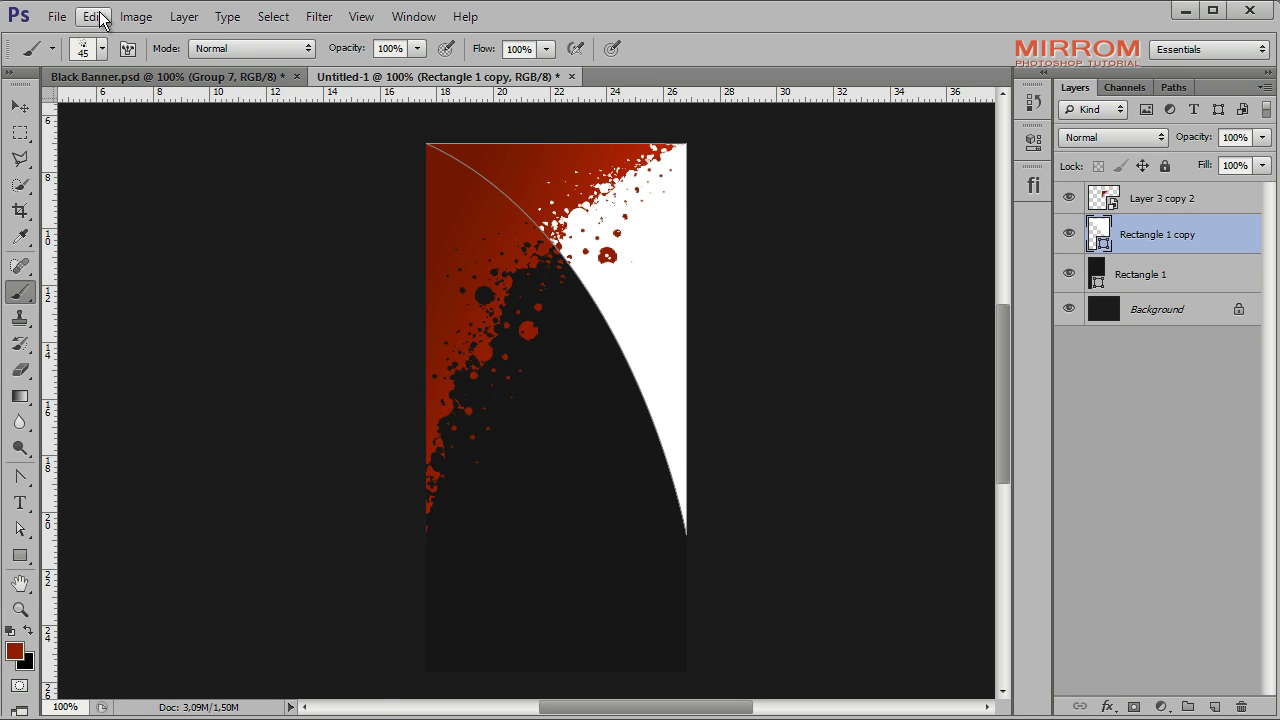
click(92, 17)
click(523, 643)
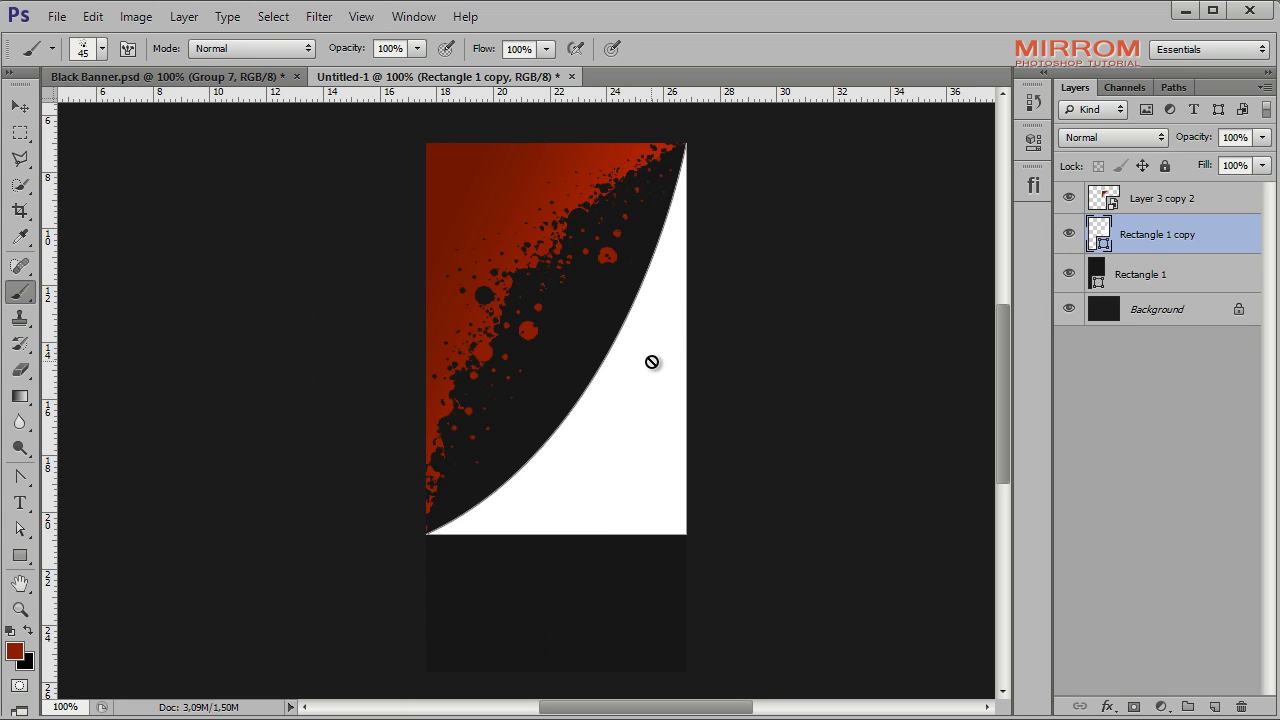
key(v)
drag(662, 324, 663, 450)
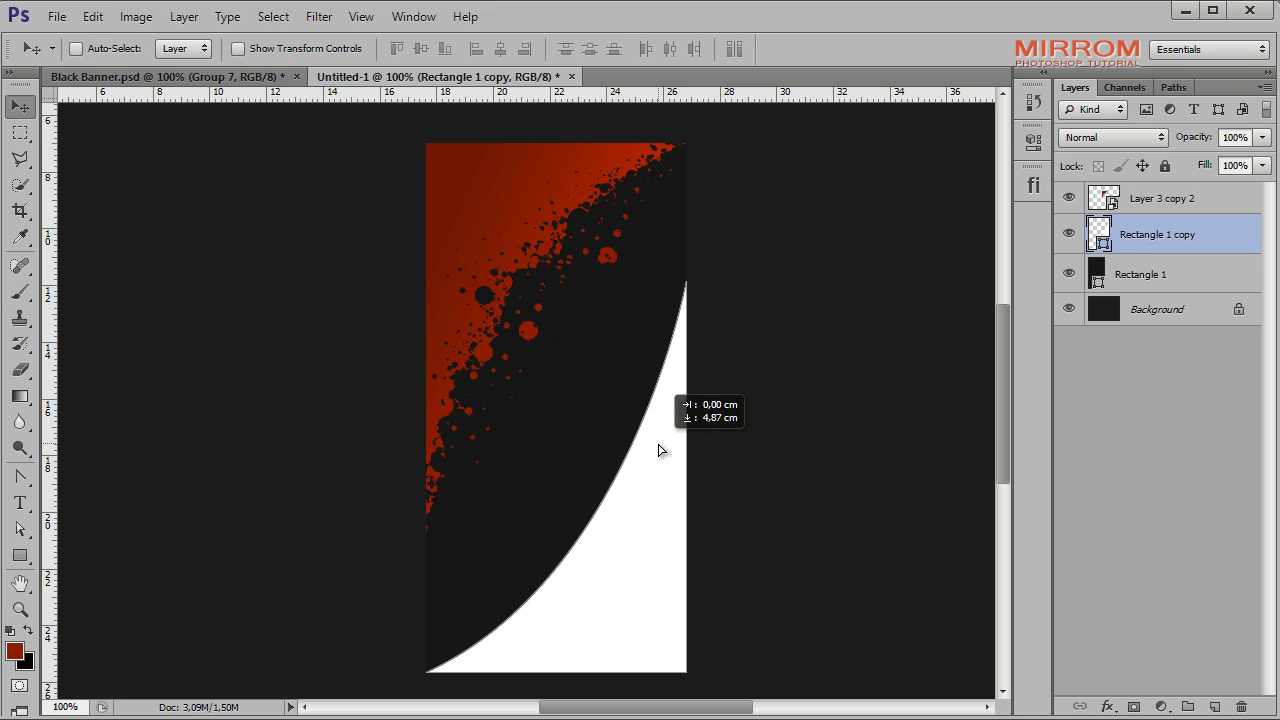
Recolour the Rectangle 1 copy shape dark grey 2f2f2f.
click(1140, 274)
click(1103, 248)
double_click(1103, 248)
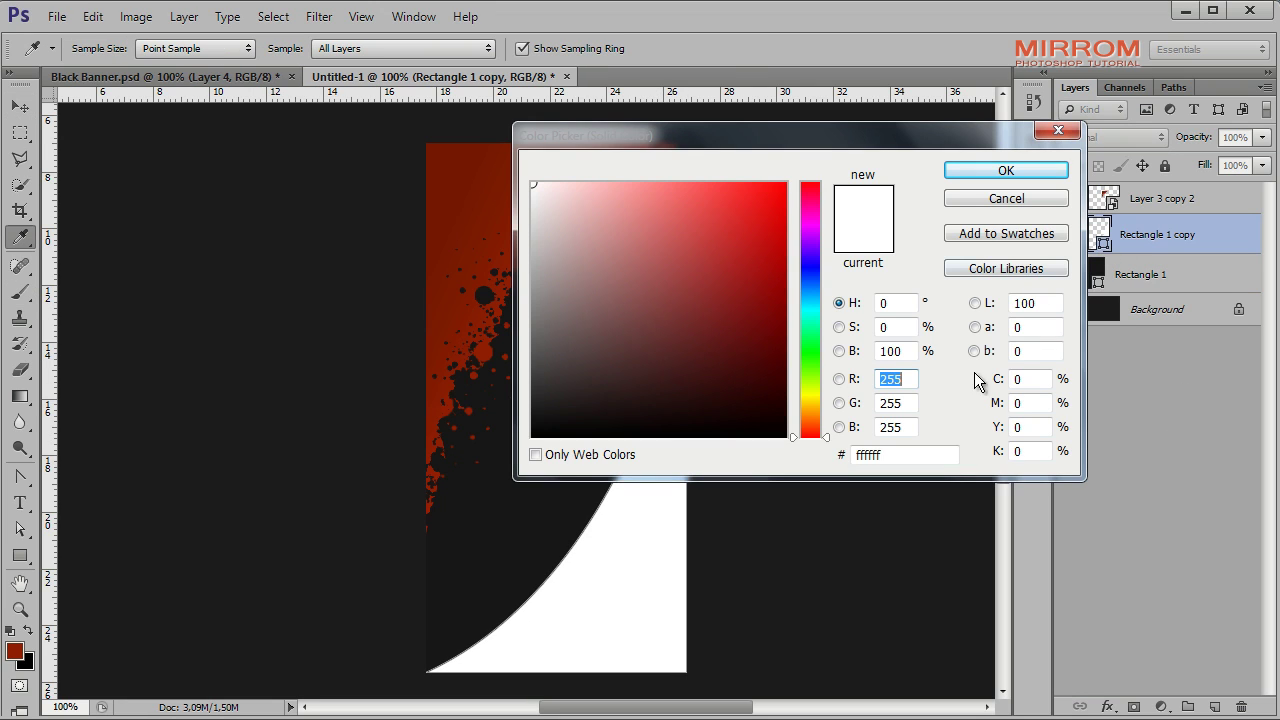
double_click(877, 454)
text(2f2f2f)
key(Return)
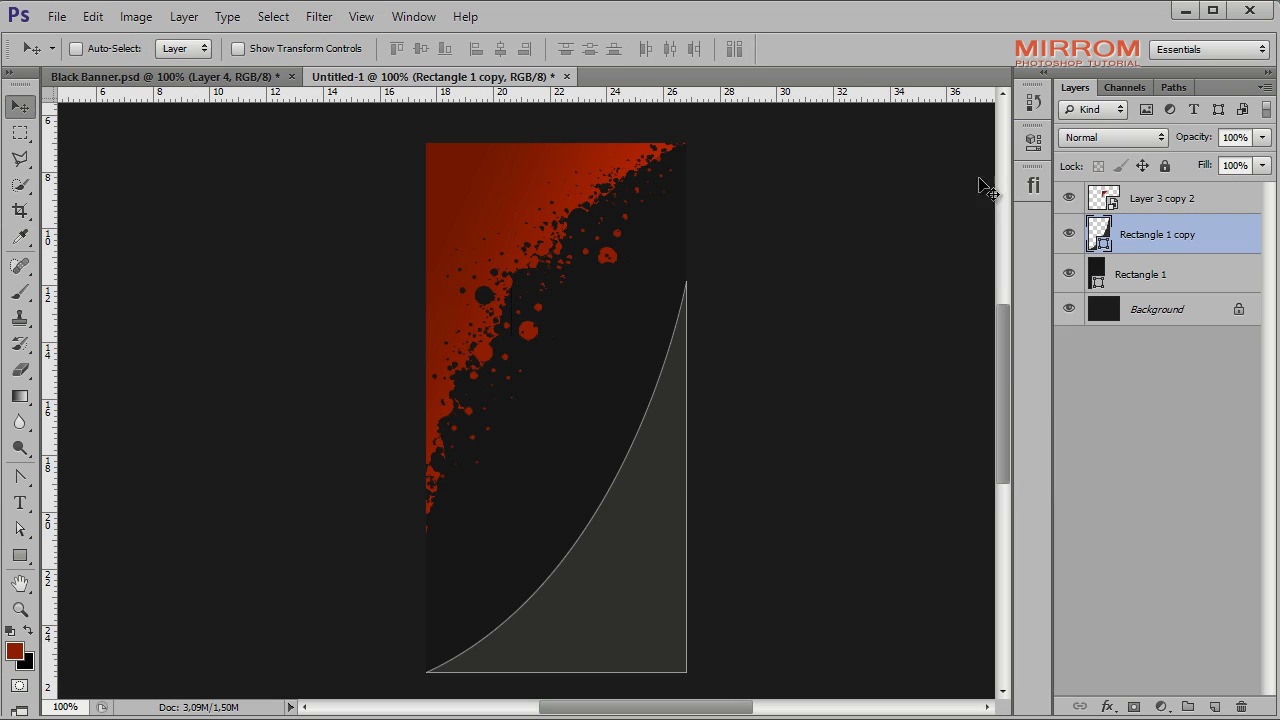
Add a carbon fibre pattern overlay to the curved shape, in Multiply mode at 50% opacity.
double_click(1238, 232)
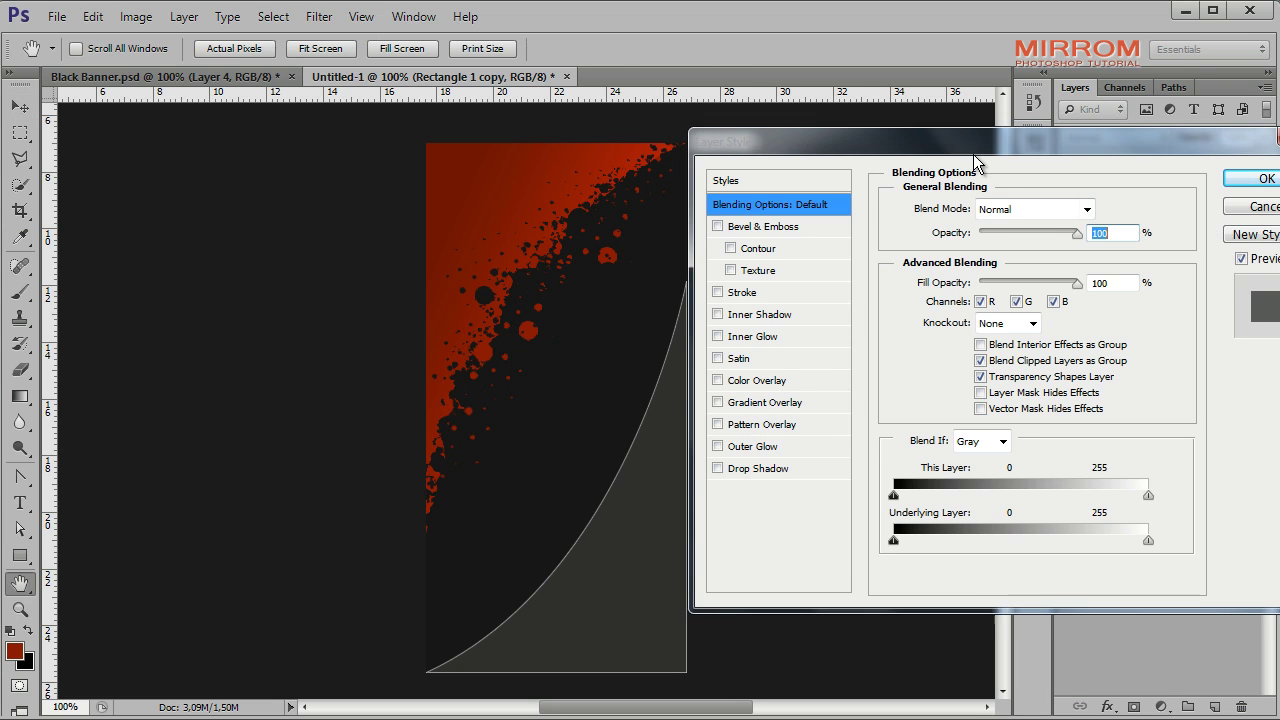
click(802, 421)
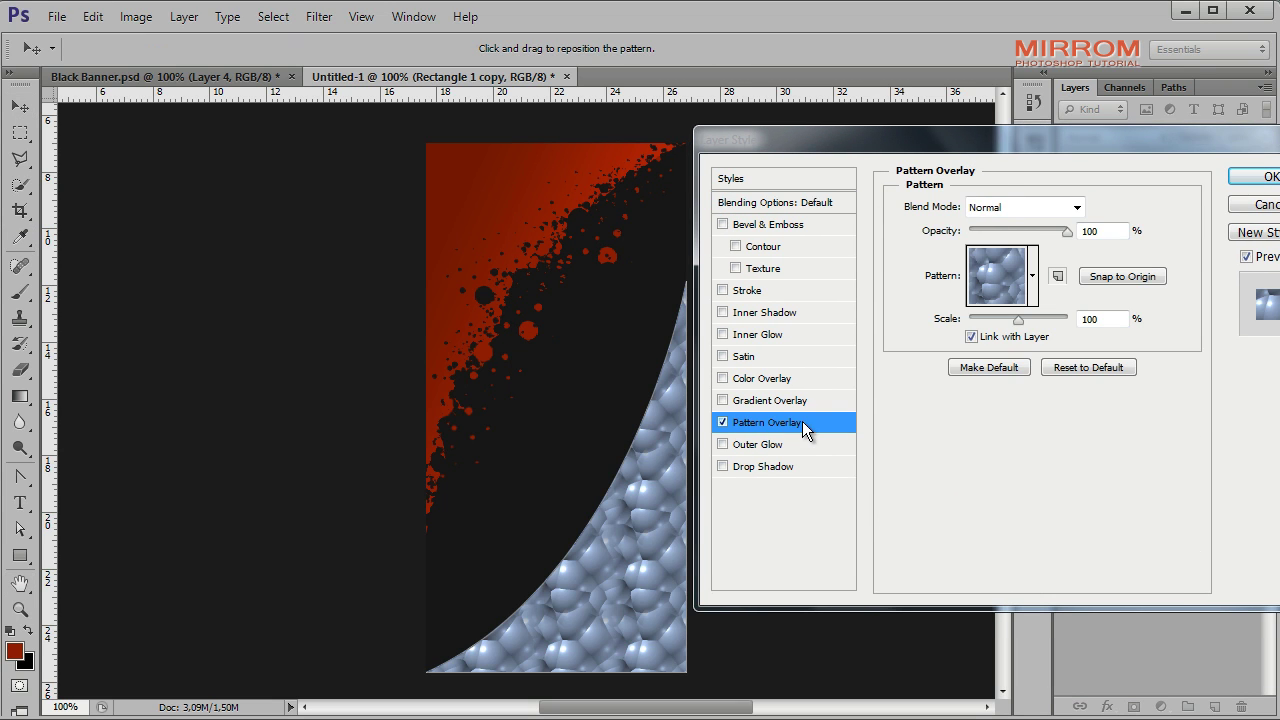
click(1032, 298)
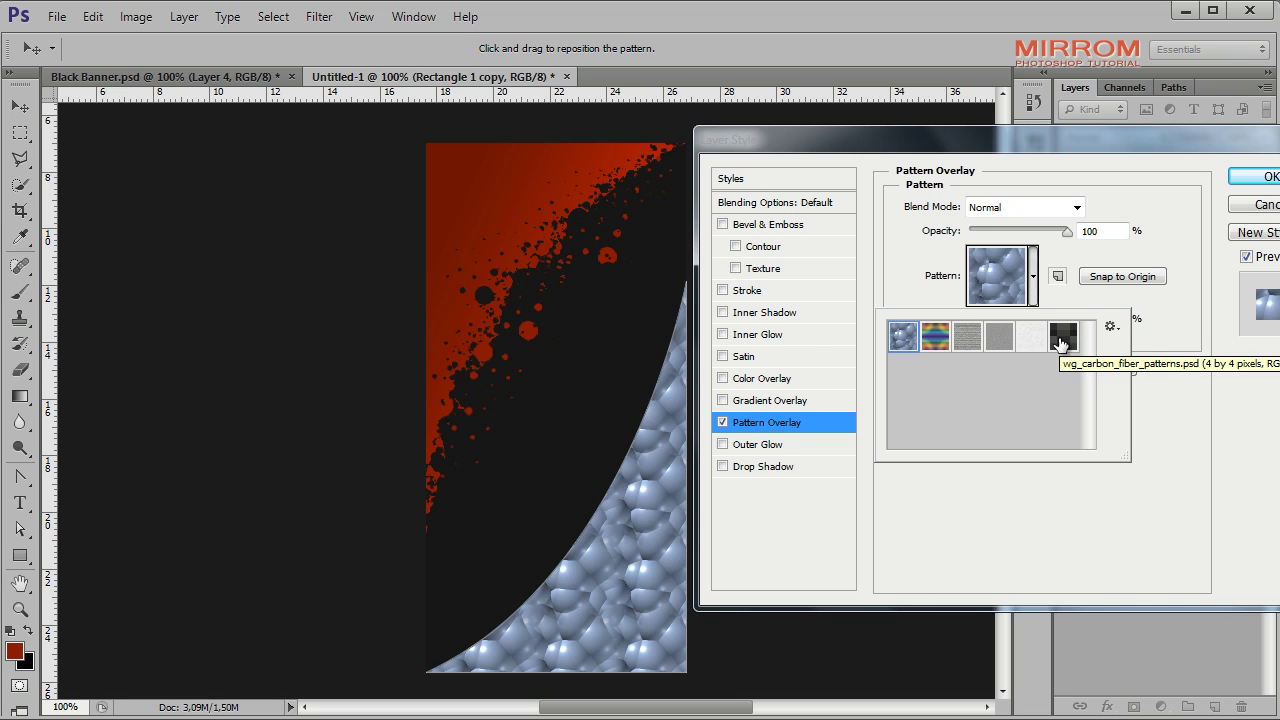
click(1062, 338)
click(1060, 208)
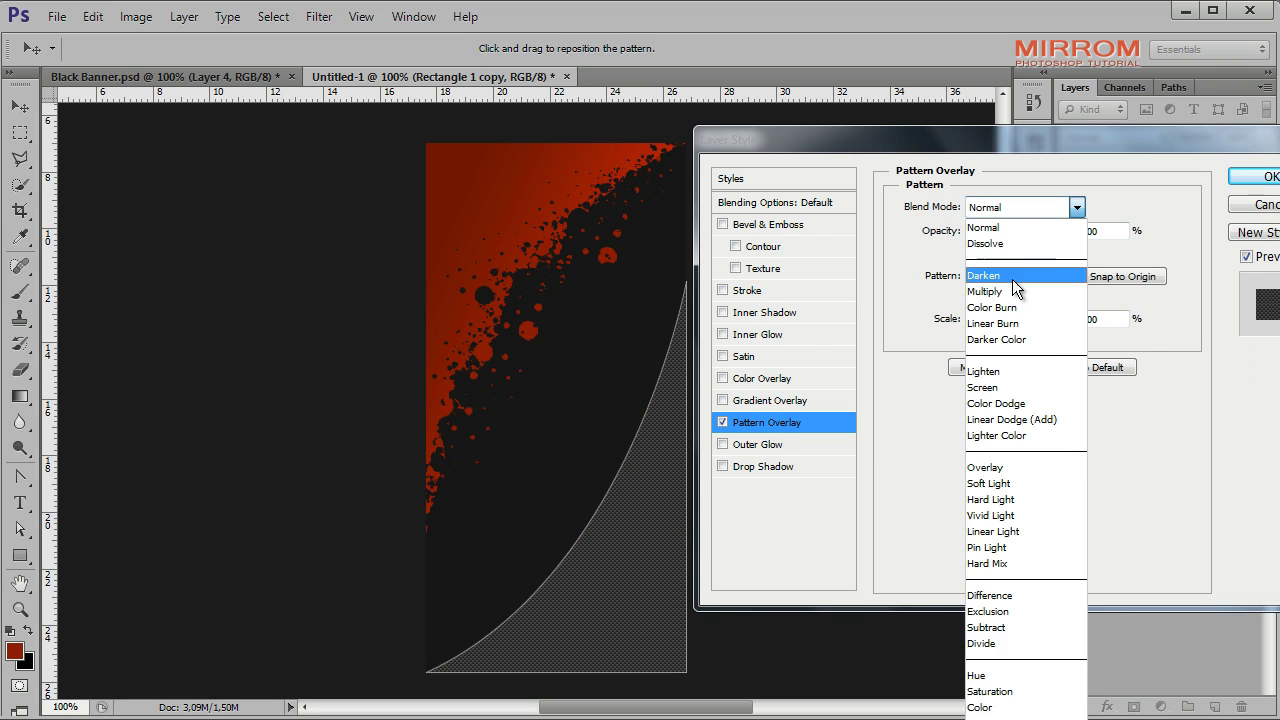
click(1016, 287)
mouse_move(1066, 230)
mouse_down()
mouse_move(1027, 232)
mouse_move(1025, 250)
mouse_up()
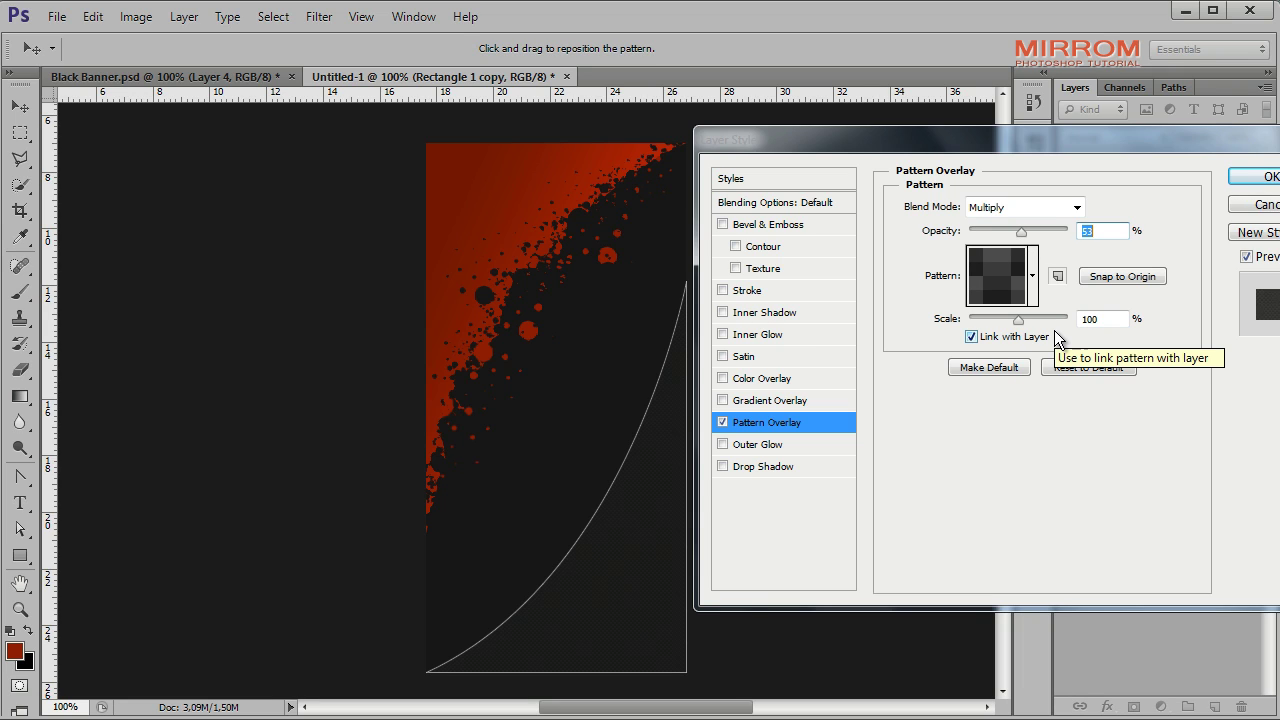
key(Down)
key(Down)
key(Down)
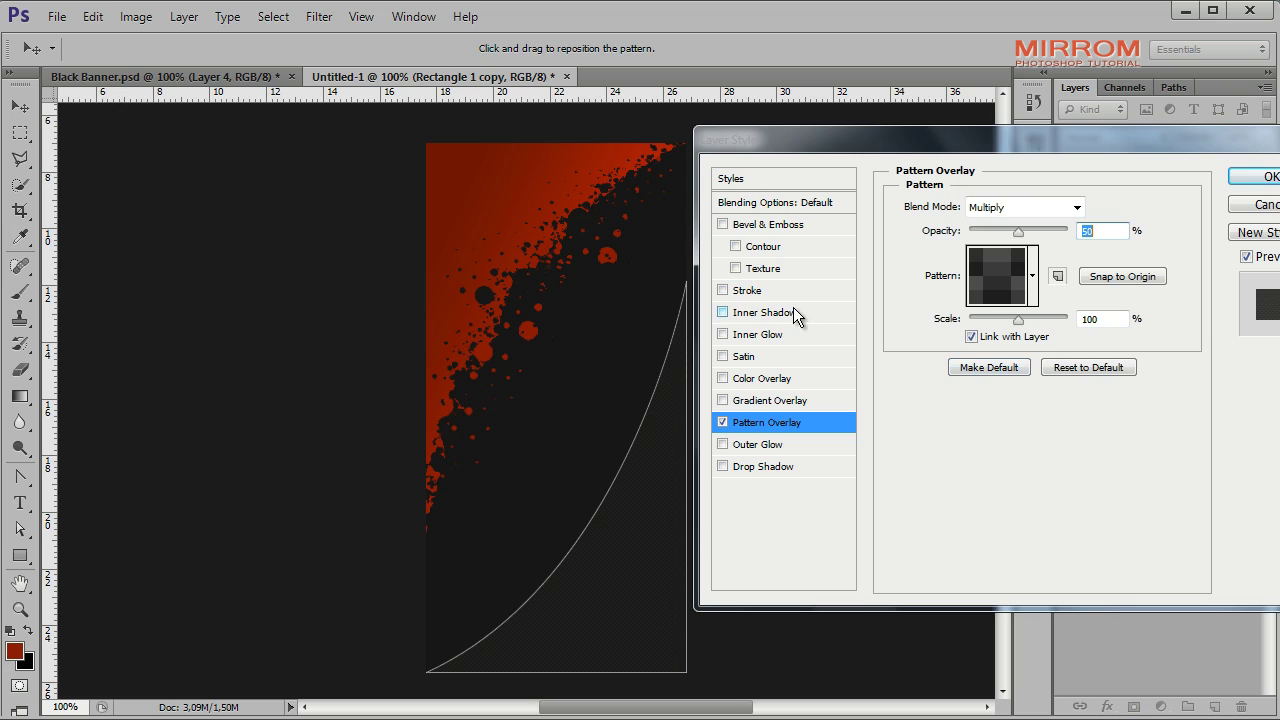
Add an inner shadow with distance 27, size 28 and 42% opacity, and apply the style.
click(794, 311)
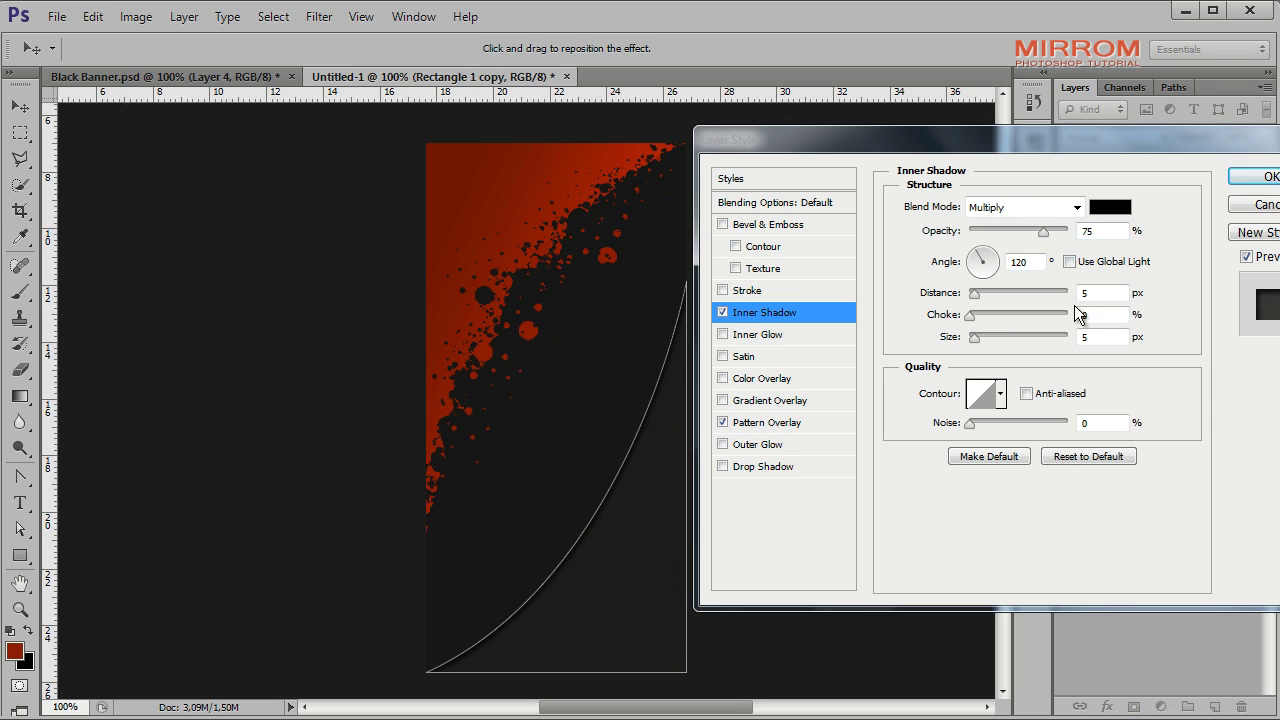
drag(975, 293, 1001, 303)
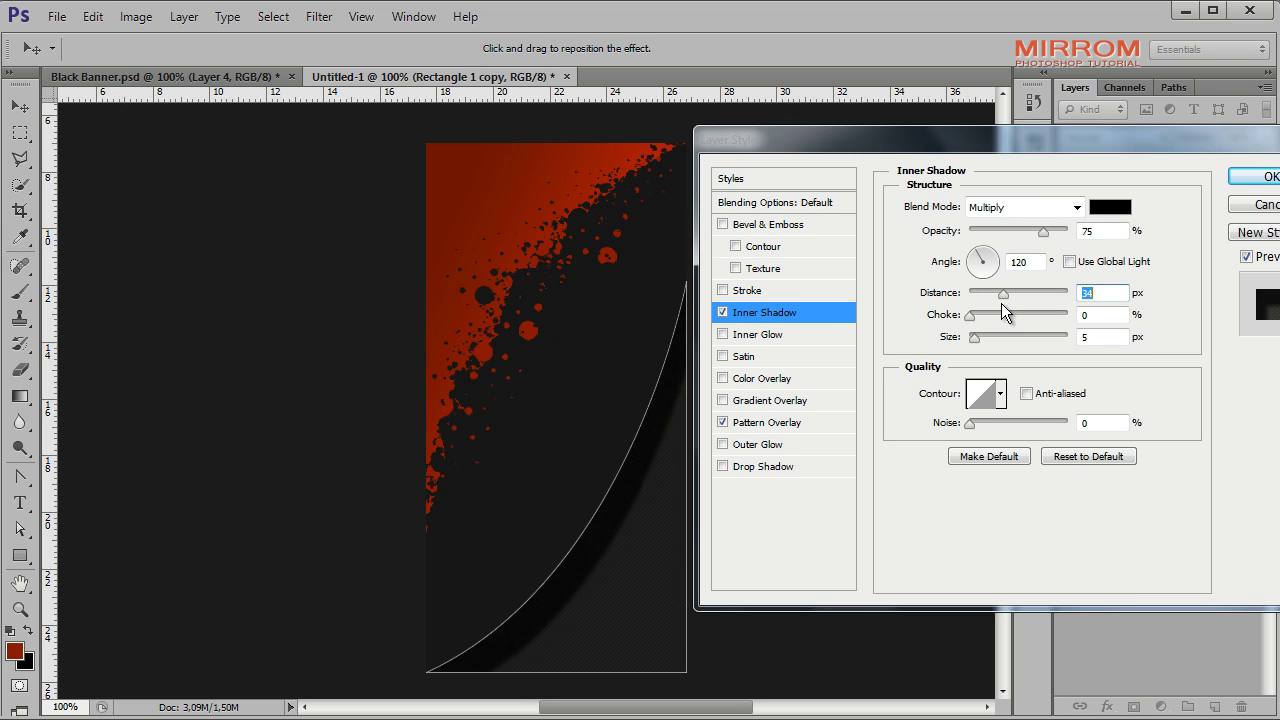
mouse_move(977, 338)
mouse_down()
mouse_move(1010, 337)
mouse_move(981, 330)
mouse_up()
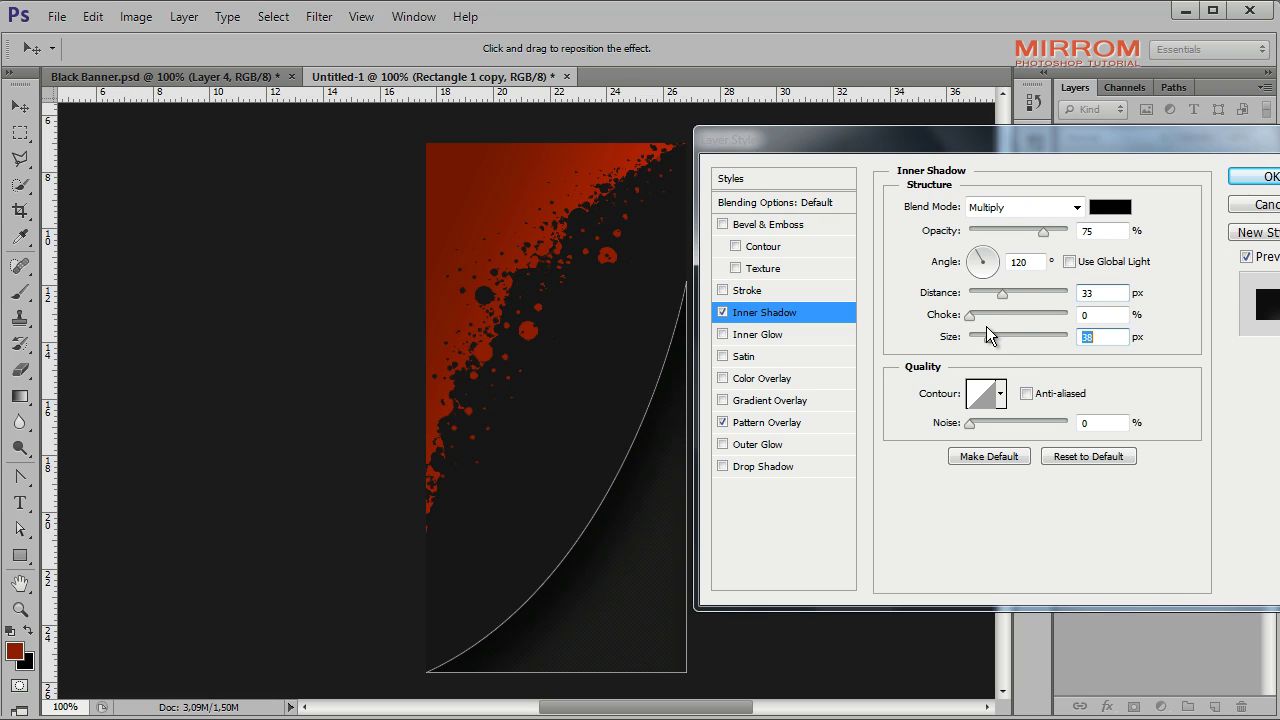
double_click(1088, 293)
text(28)
drag(1016, 236, 1010, 233)
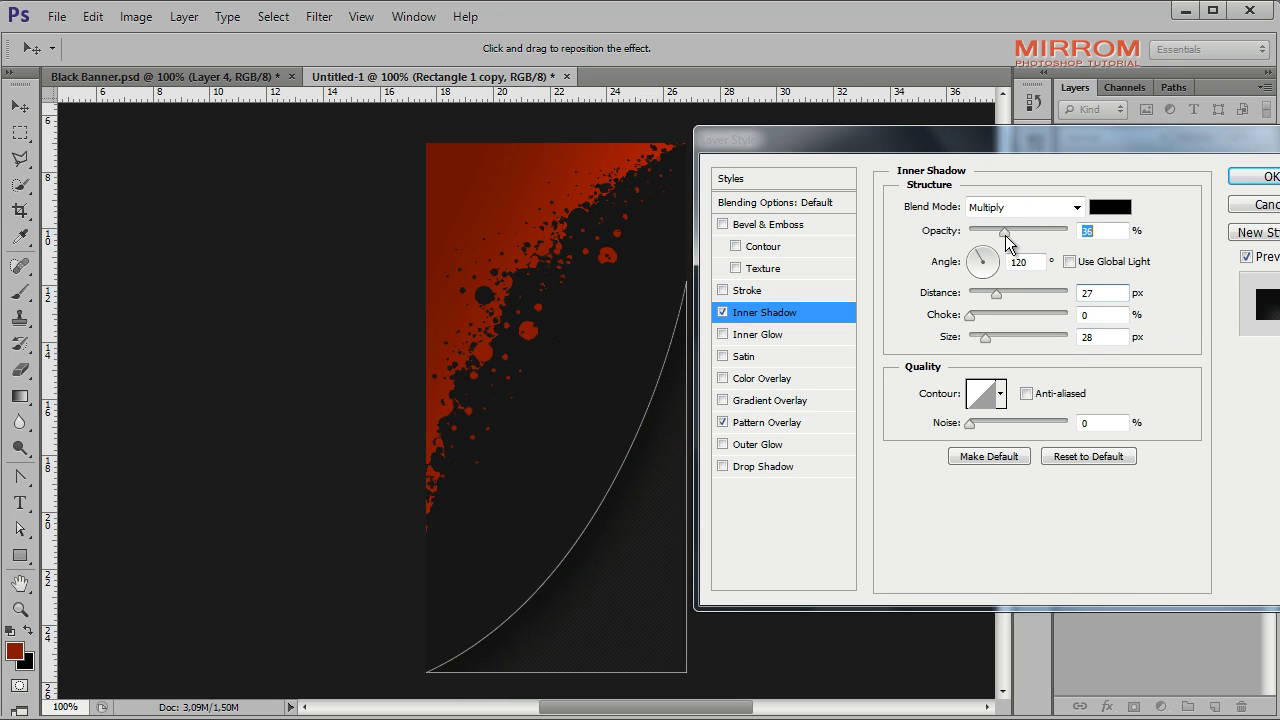
click(1255, 177)
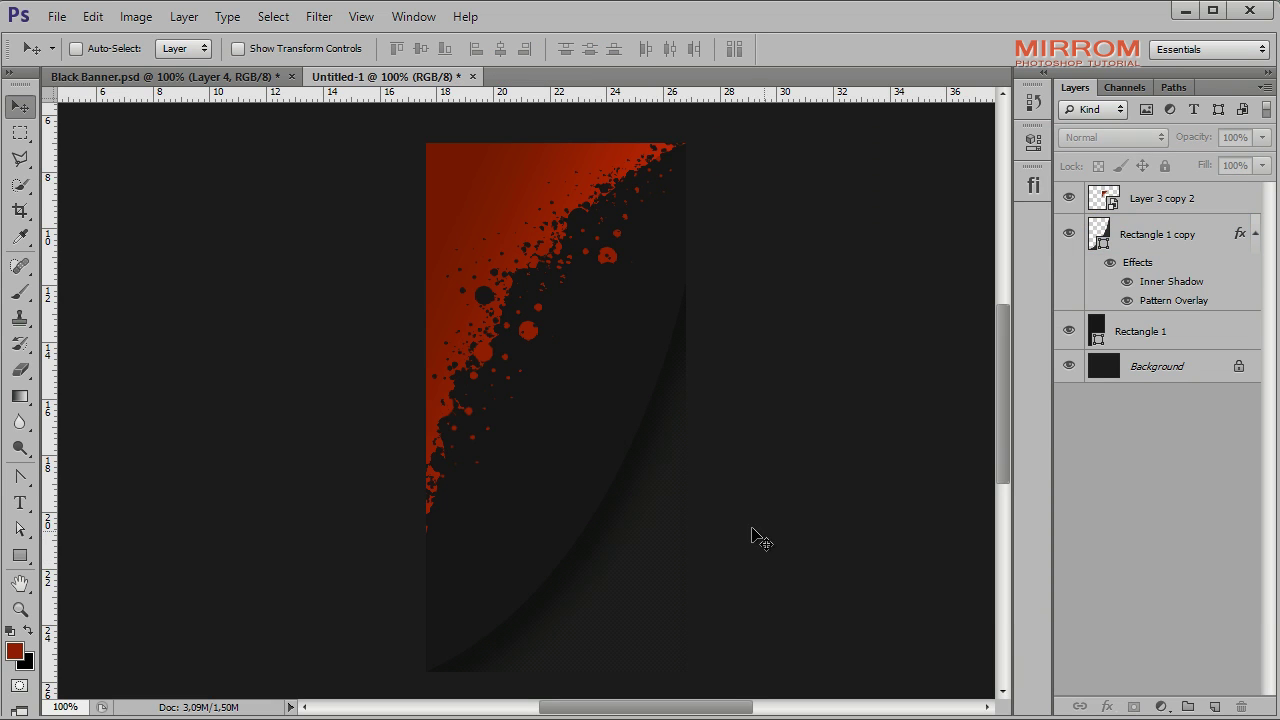
click(1190, 336)
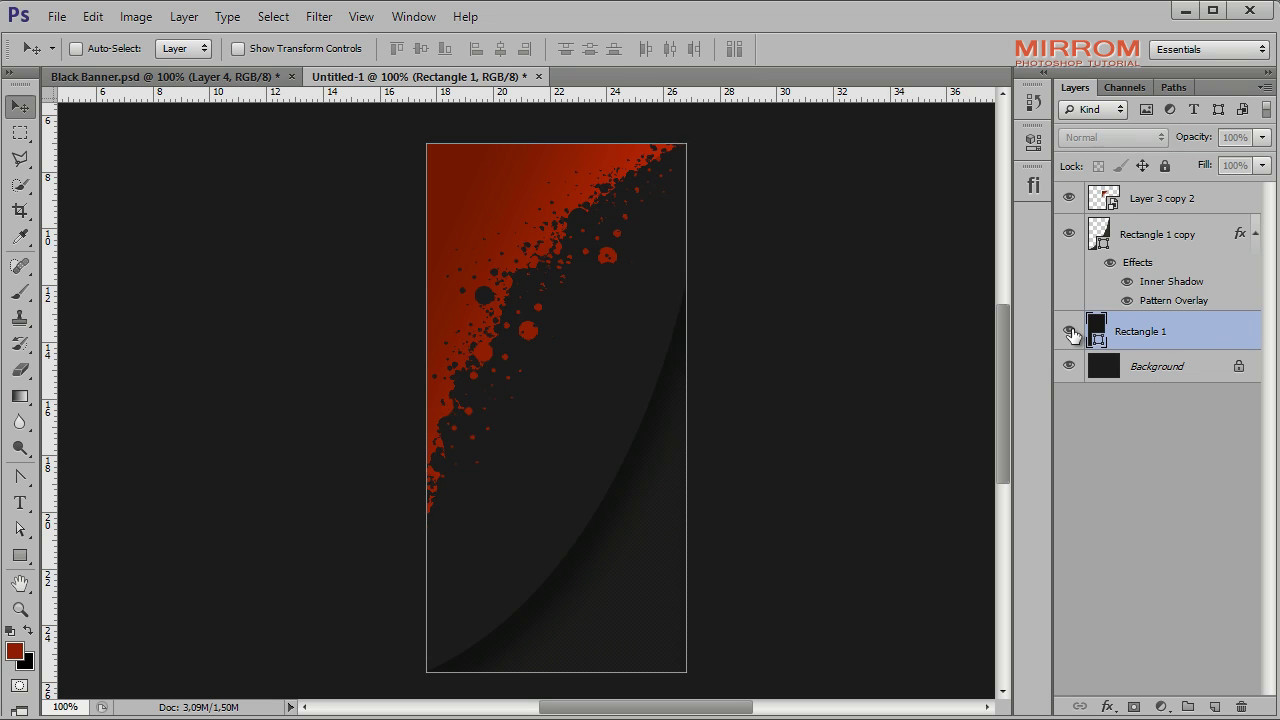
Give Rectangle 1 a dark pattern overlay in Multiply mode with lowered opacity, and collapse the effect lists.
double_click(1252, 330)
click(797, 428)
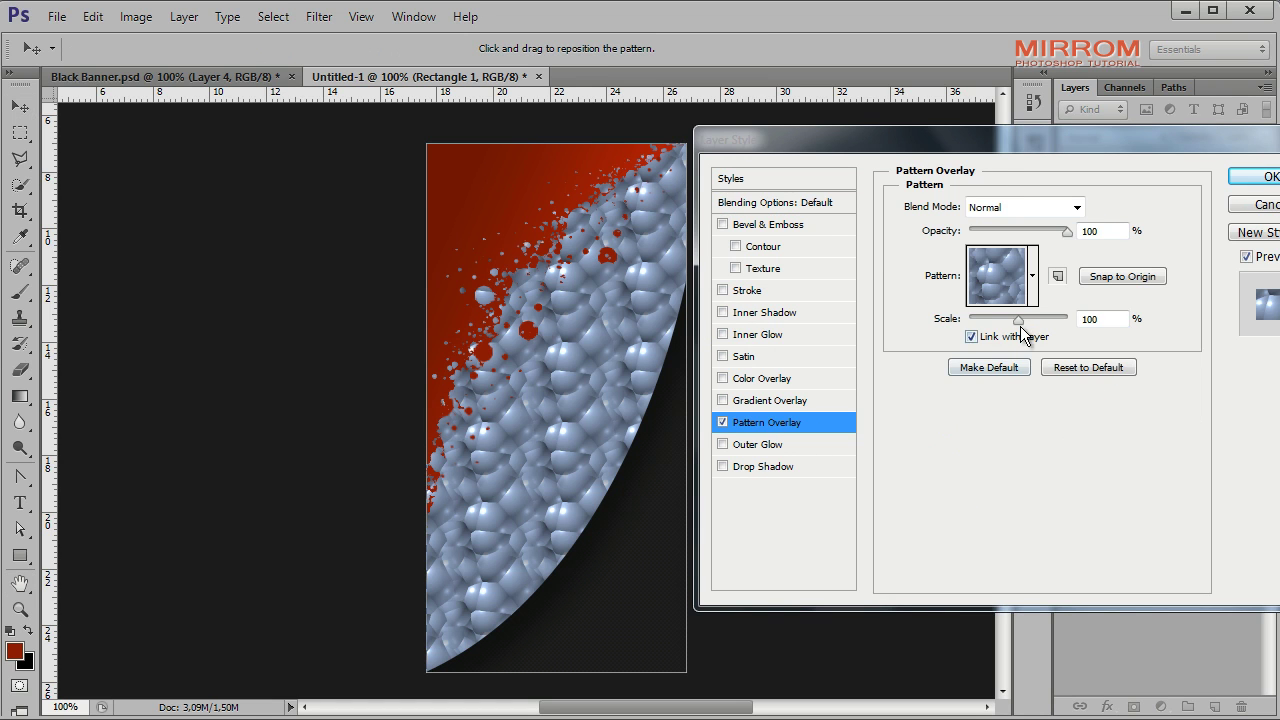
click(1033, 276)
click(1063, 336)
click(1055, 211)
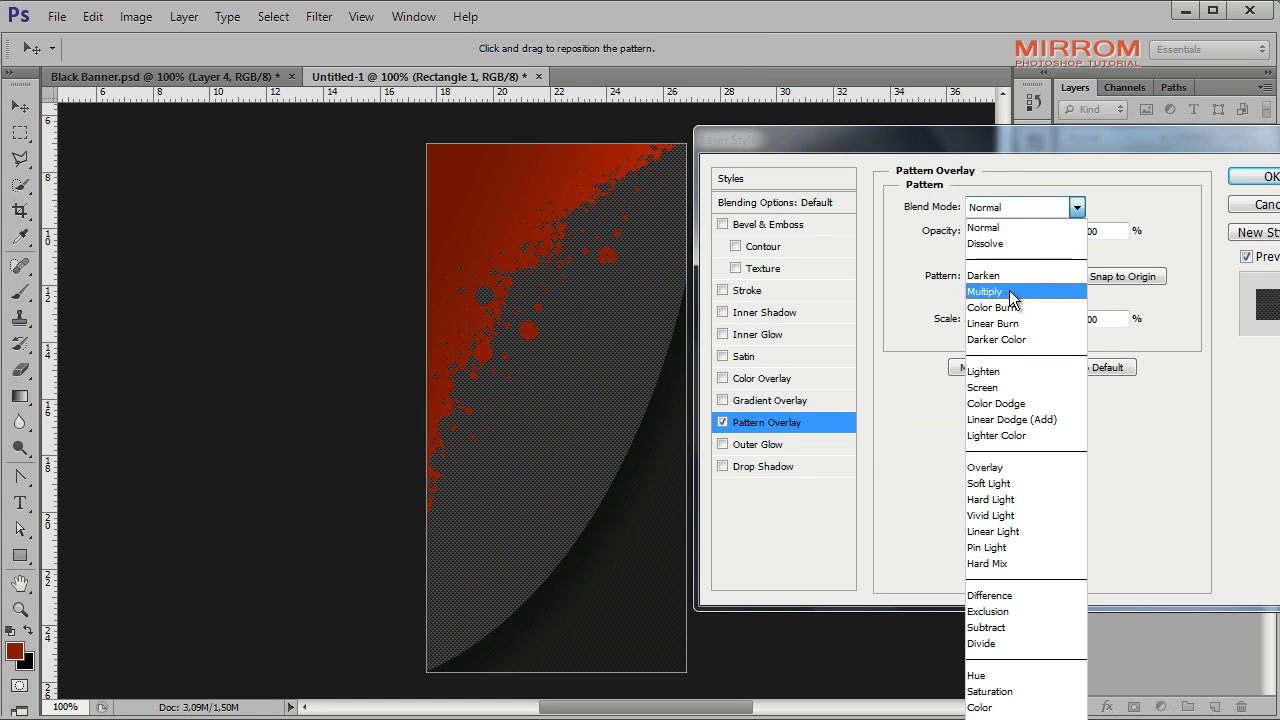
click(1052, 288)
click(1048, 239)
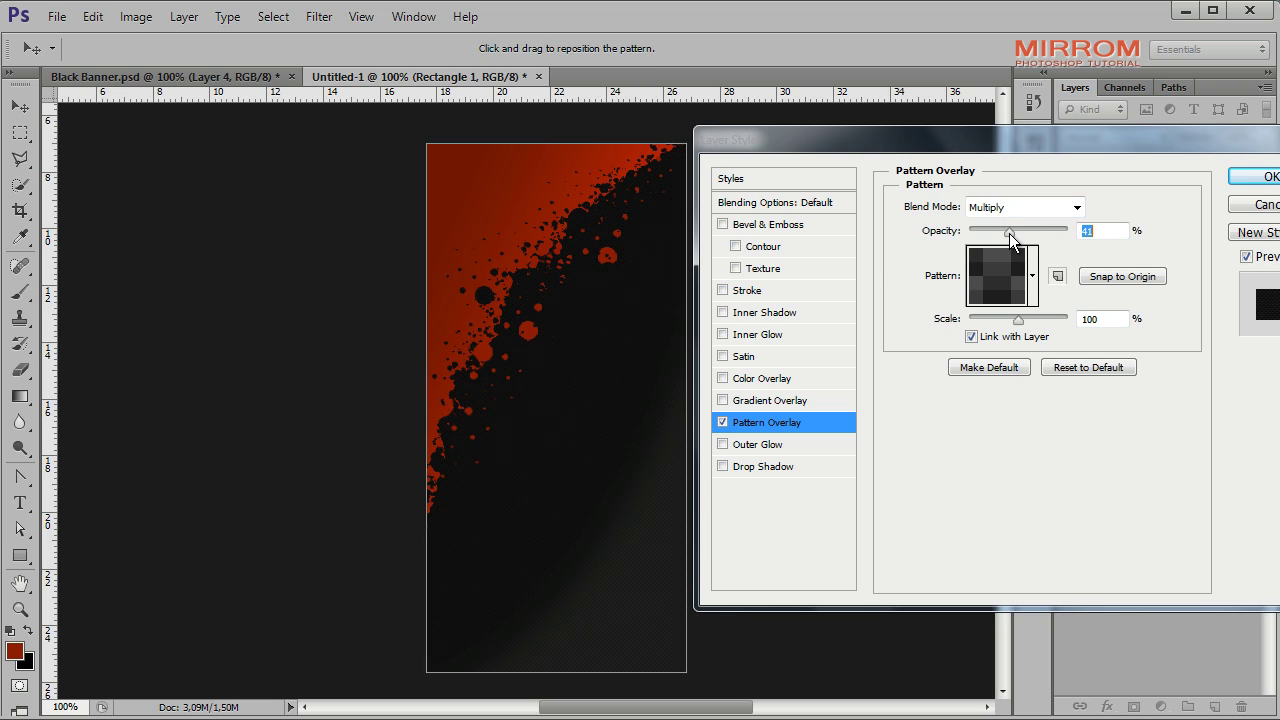
drag(1012, 238, 1014, 233)
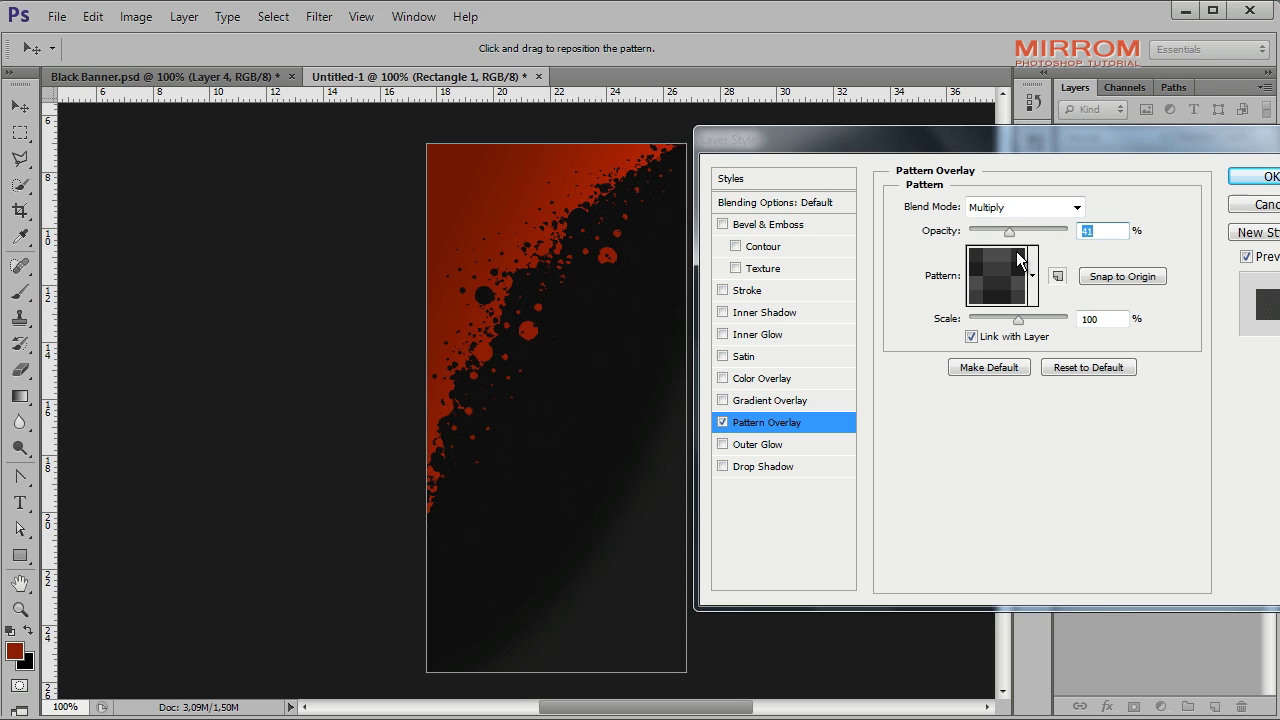
click(1260, 177)
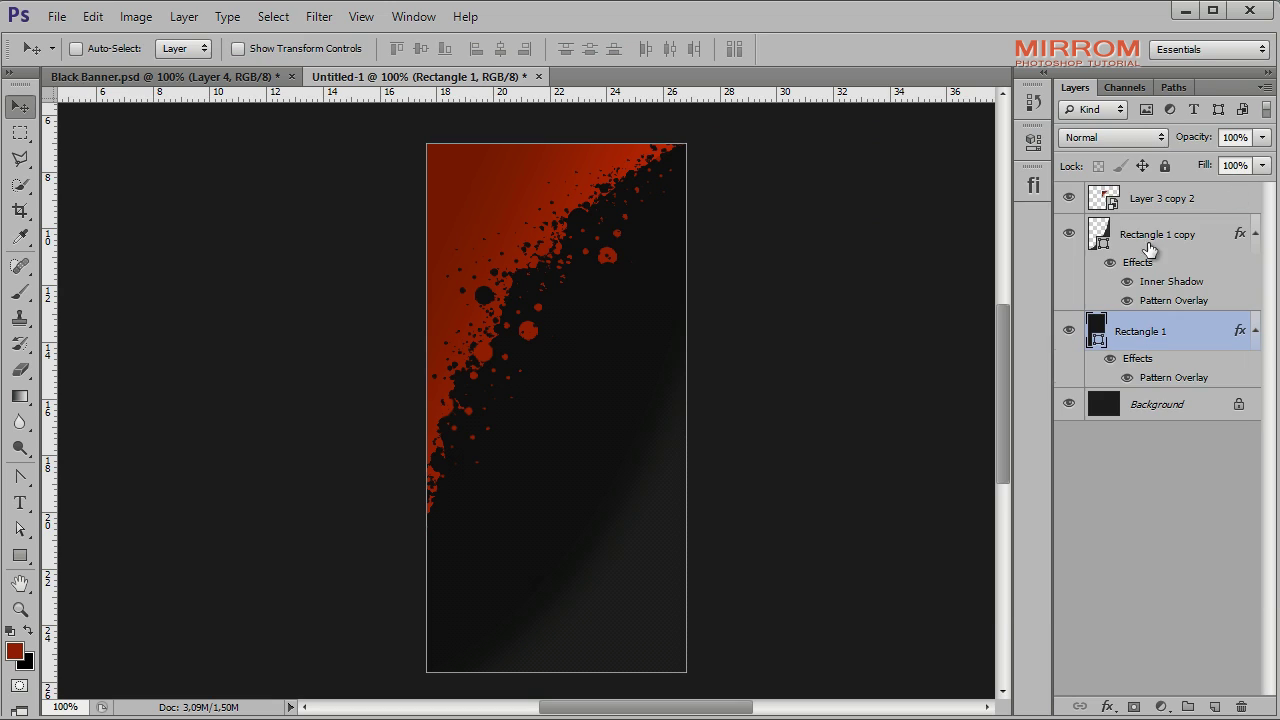
click(1255, 331)
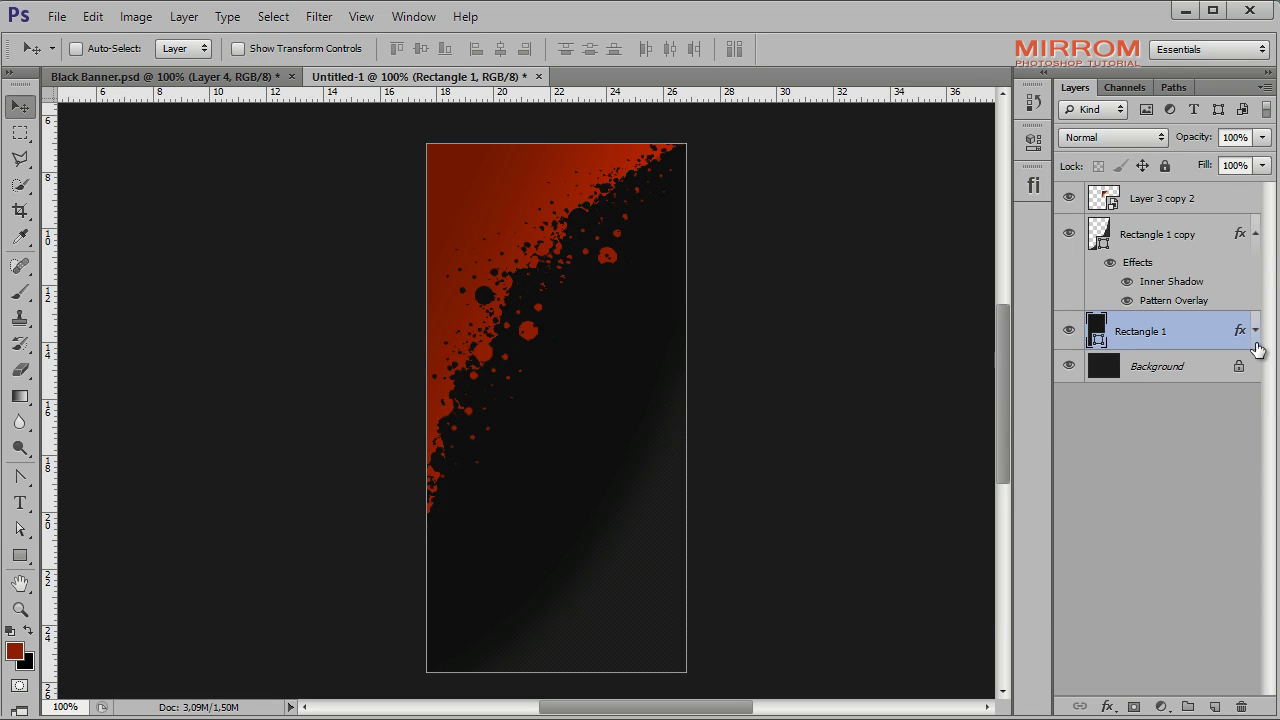
click(1255, 234)
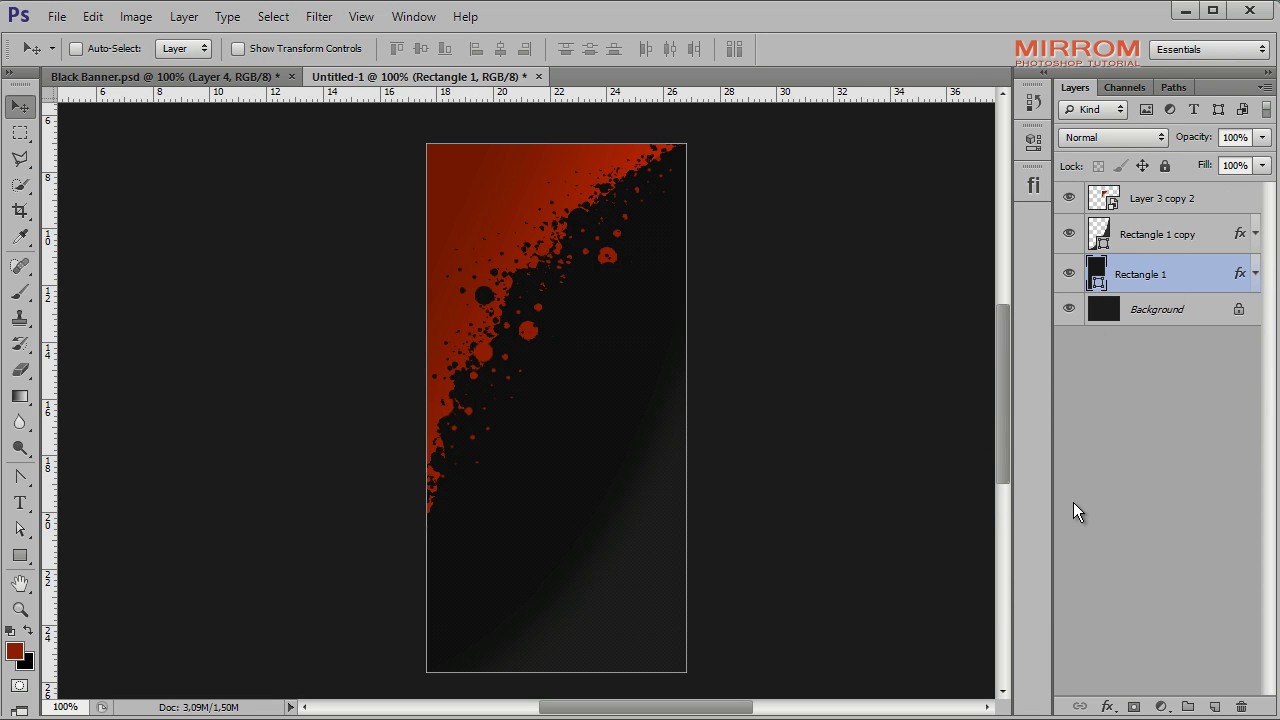
click(1200, 205)
Duplicate the splatter layer, flip it horizontally, rotate it 90° counterclockwise and move it down.
key(ctrl+j)
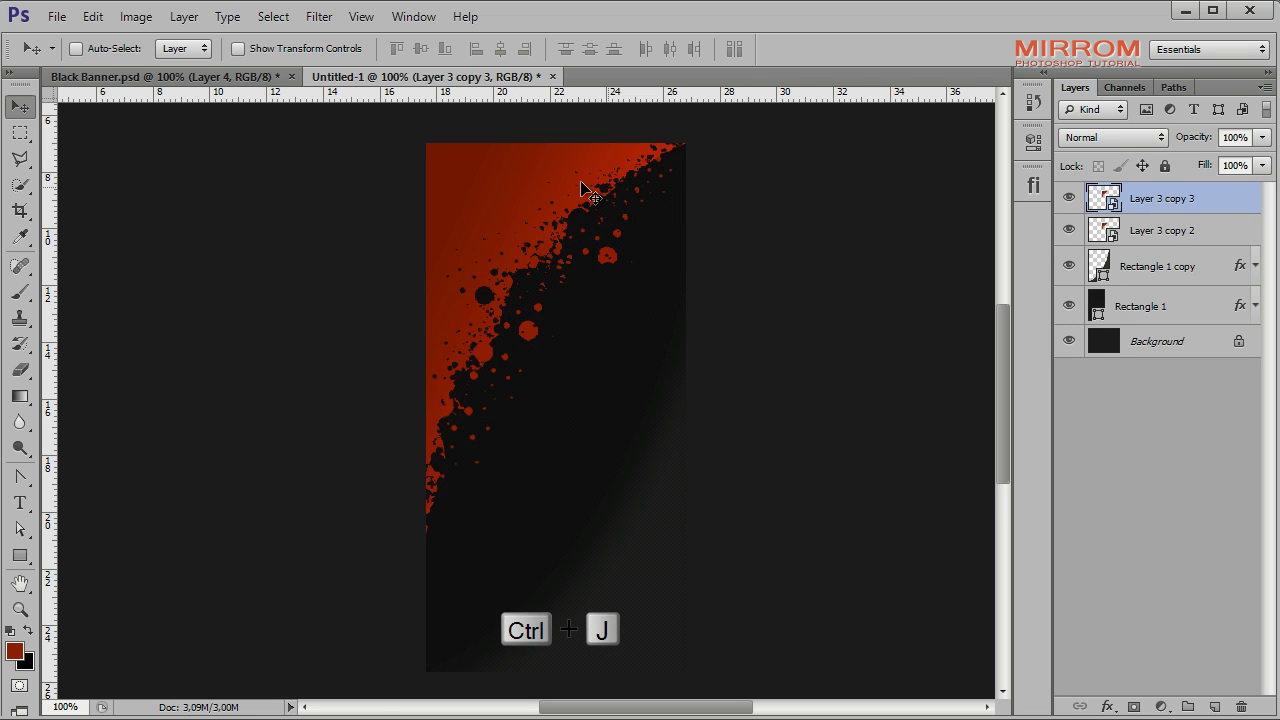
click(92, 17)
click(450, 632)
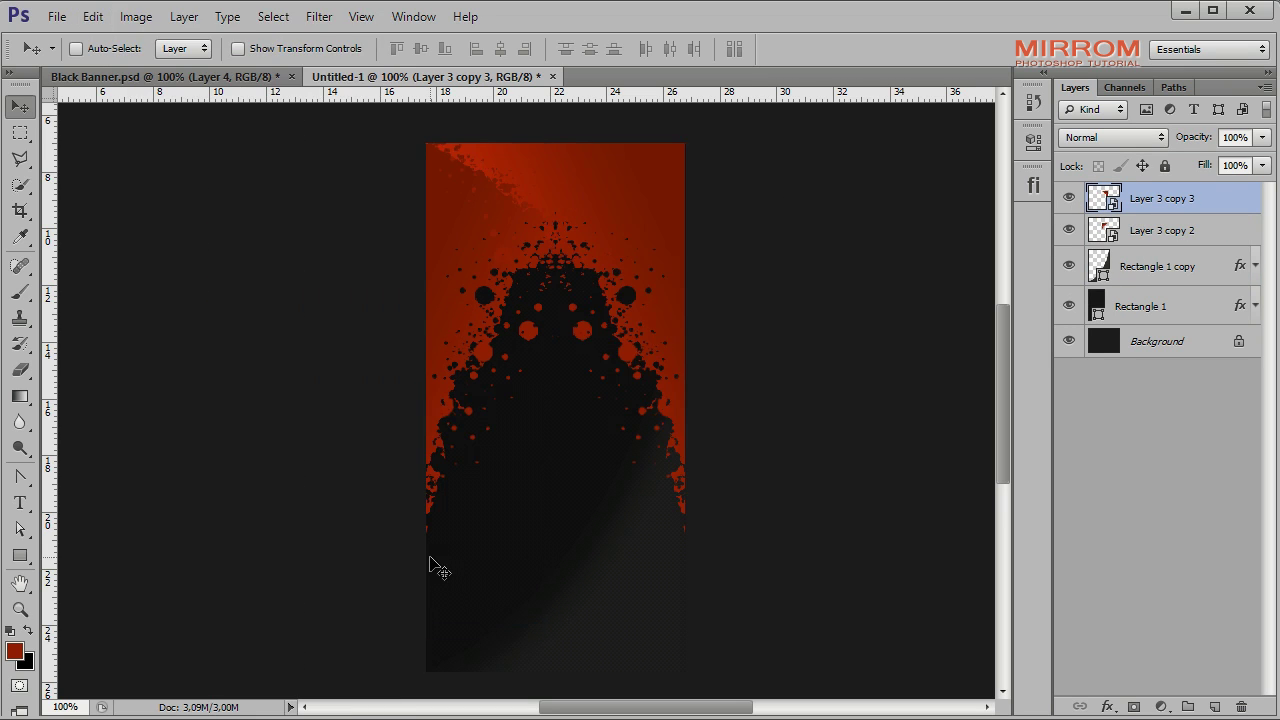
click(92, 17)
click(459, 605)
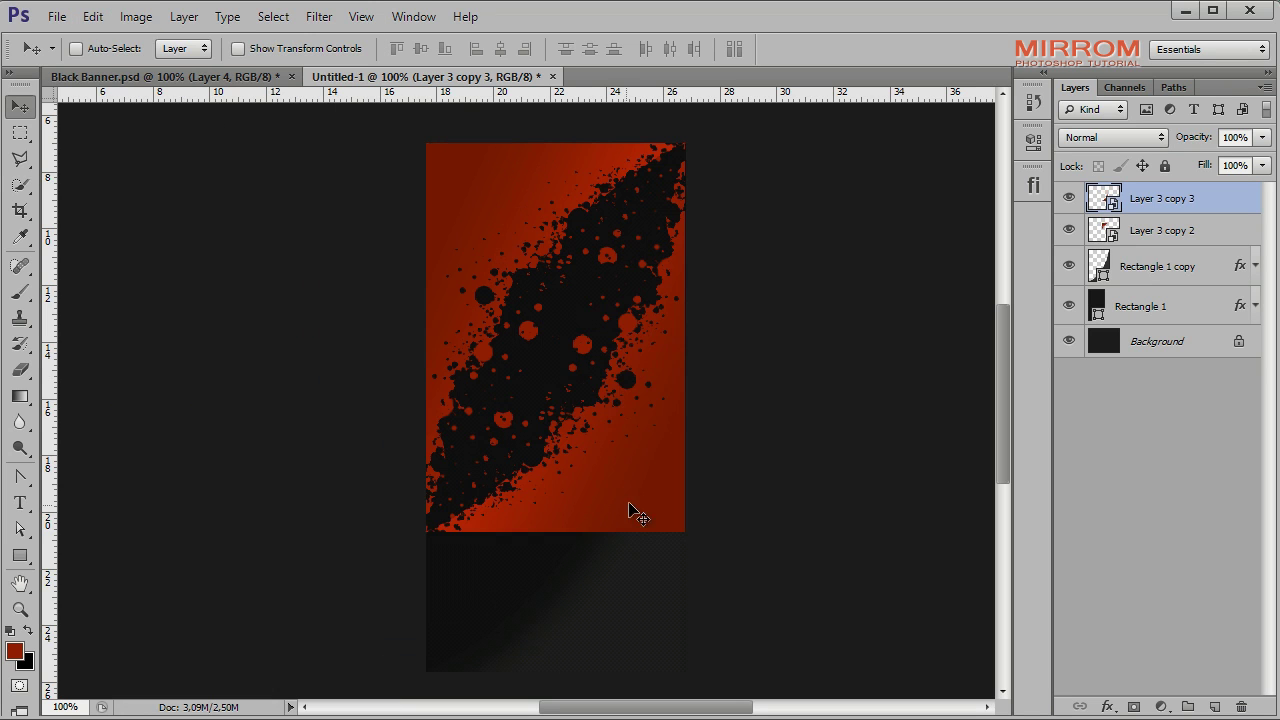
mouse_move(634, 514)
mouse_down()
mouse_move(651, 483)
mouse_move(651, 583)
mouse_up()
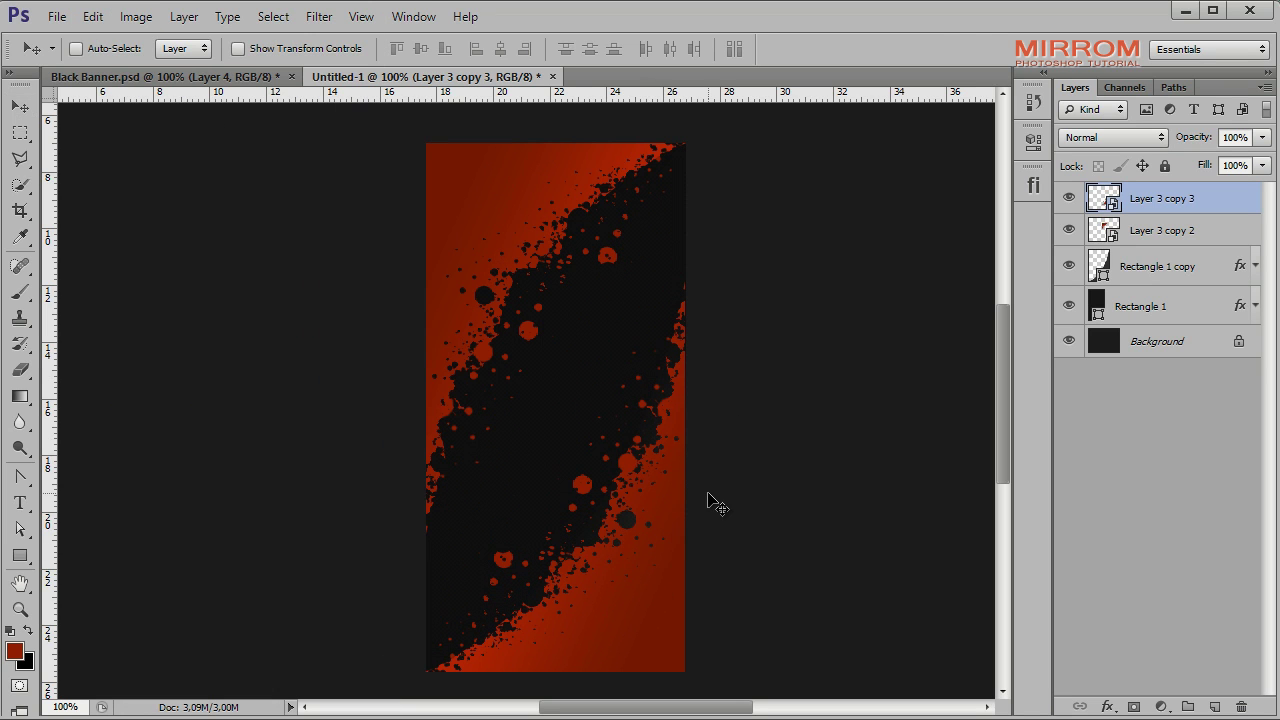
Scale the splatter copy down to about 62% in the lower-right corner.
key(ctrl+t)
drag(473, 279, 509, 440)
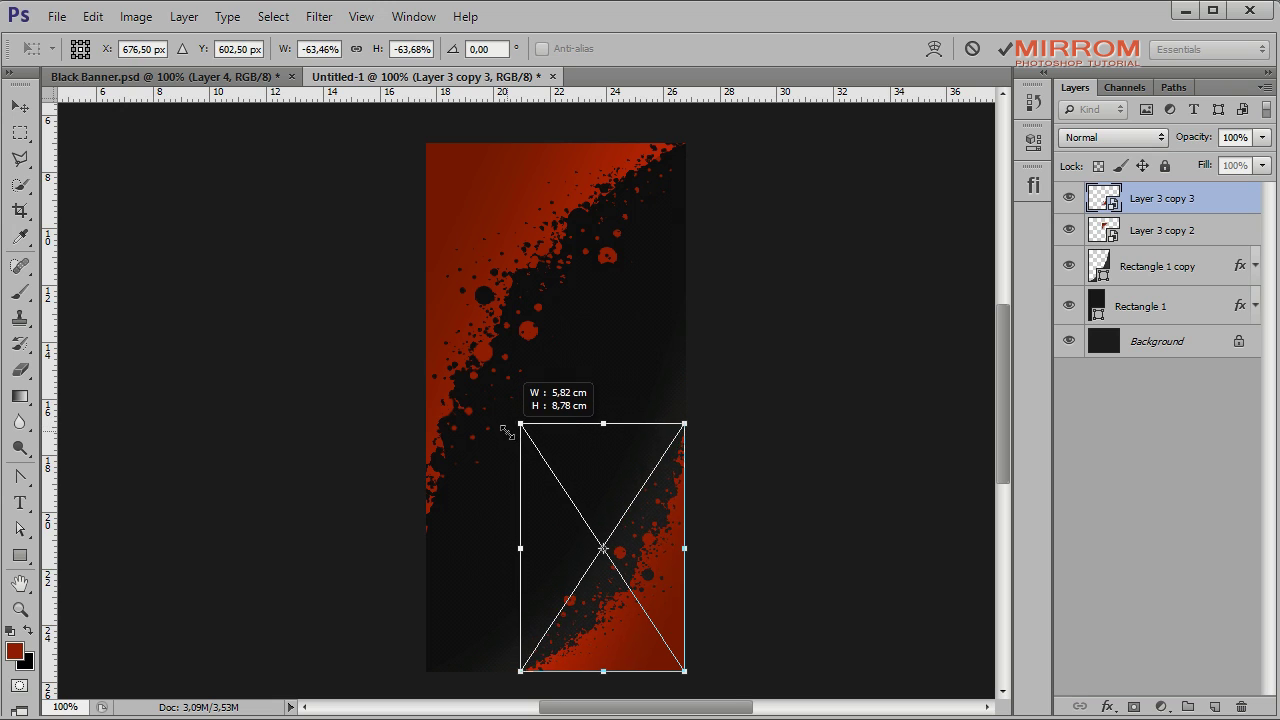
drag(510, 441, 505, 440)
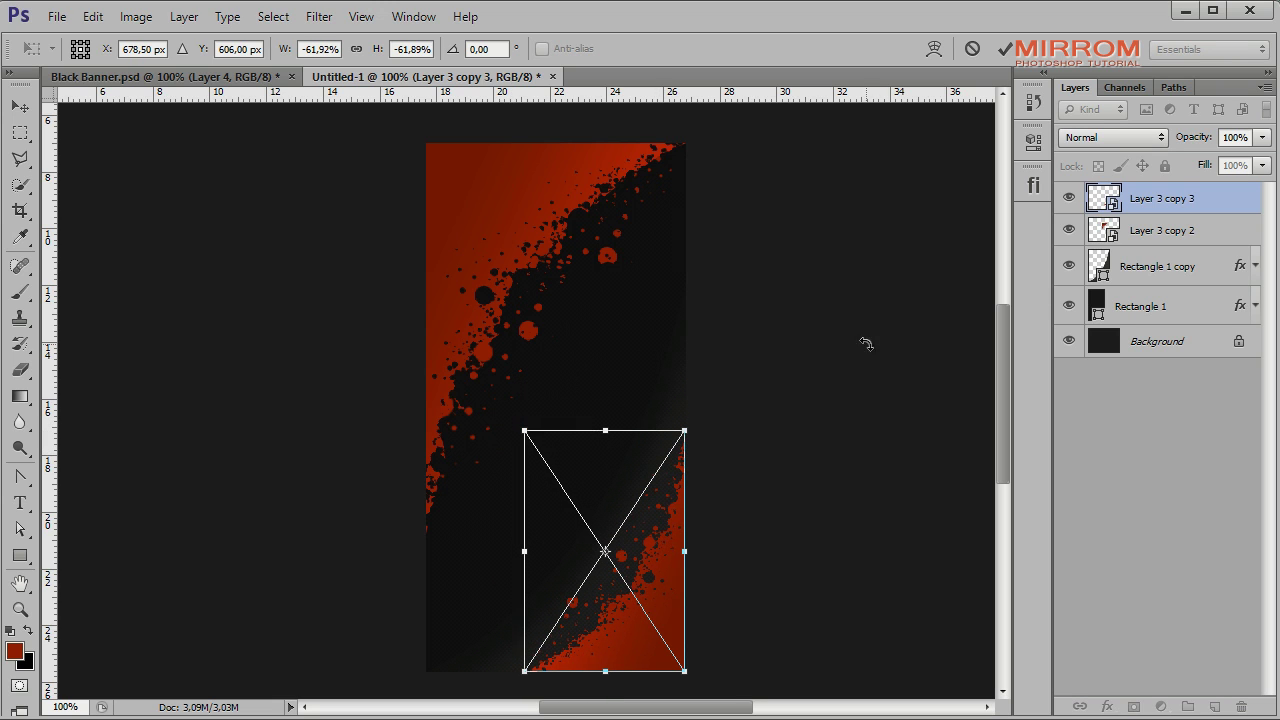
click(1003, 49)
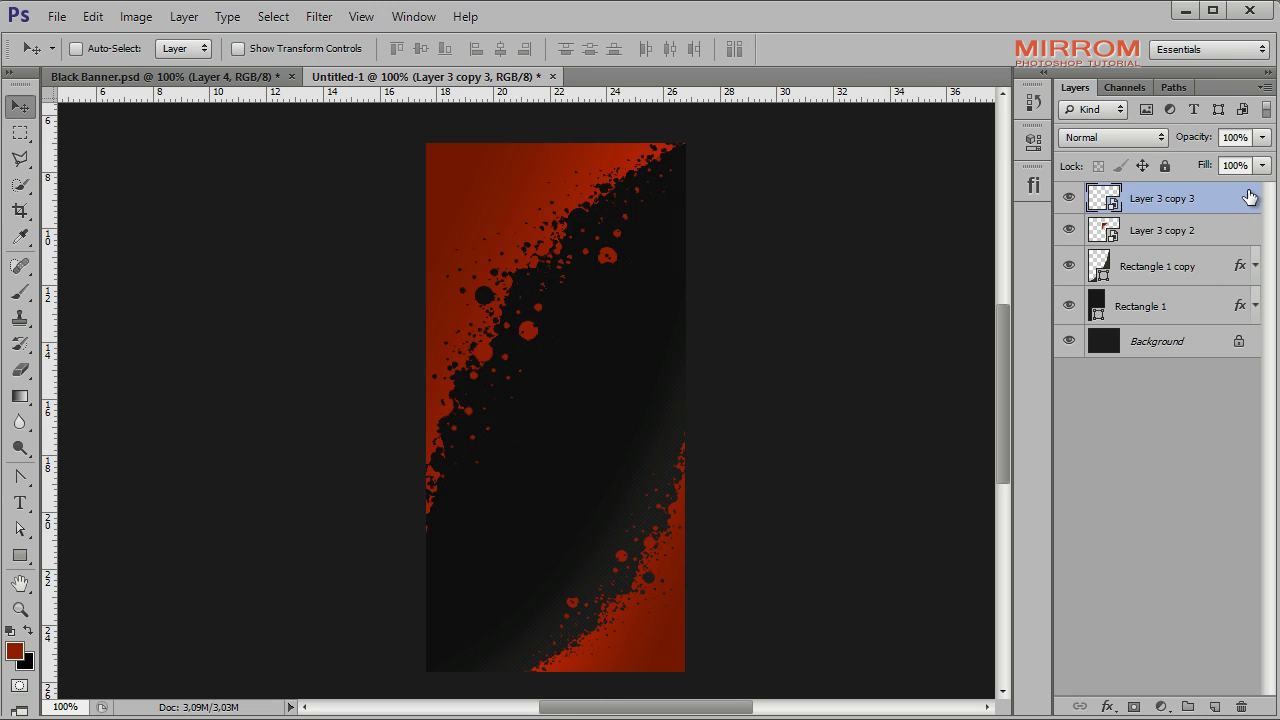
double_click(1250, 198)
Give Layer 3 copy 3 a drop shadow without global light: angle 2°, distance 3, size 3.
click(795, 466)
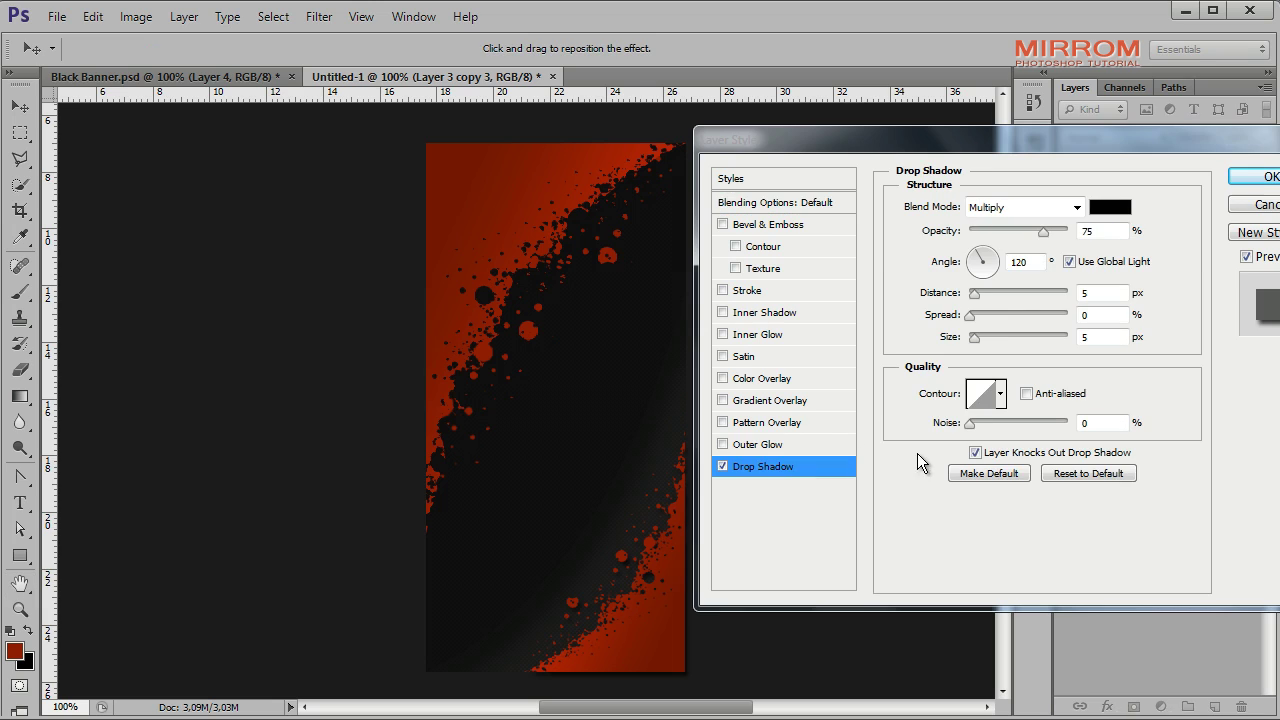
click(1066, 262)
click(1003, 264)
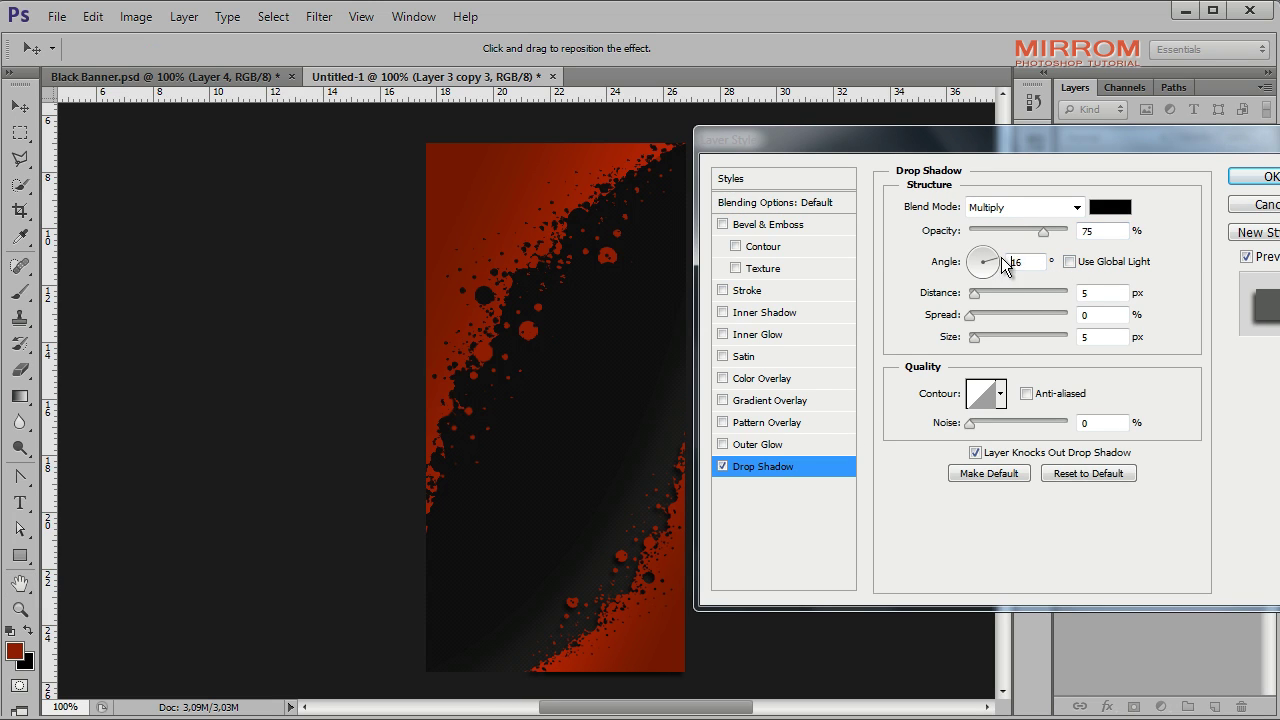
key(Tab)
key(Down)
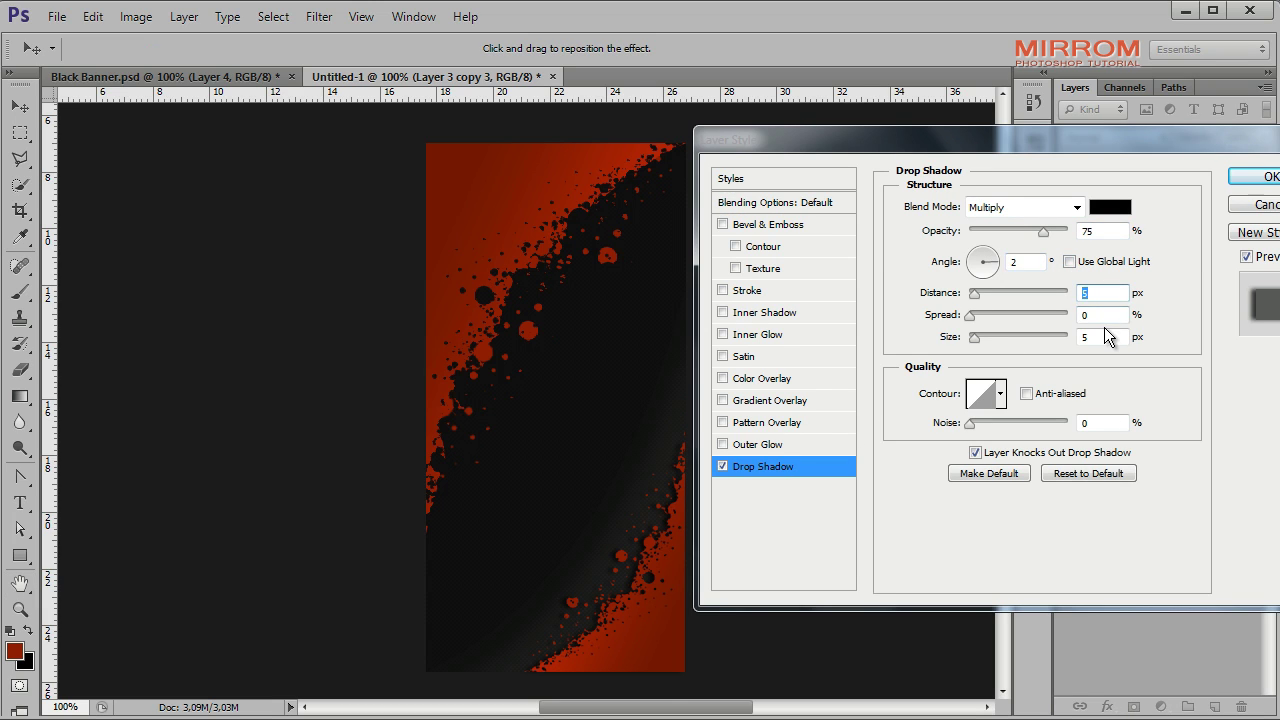
key(Down)
key(Tab)
key(Down)
key(Down)
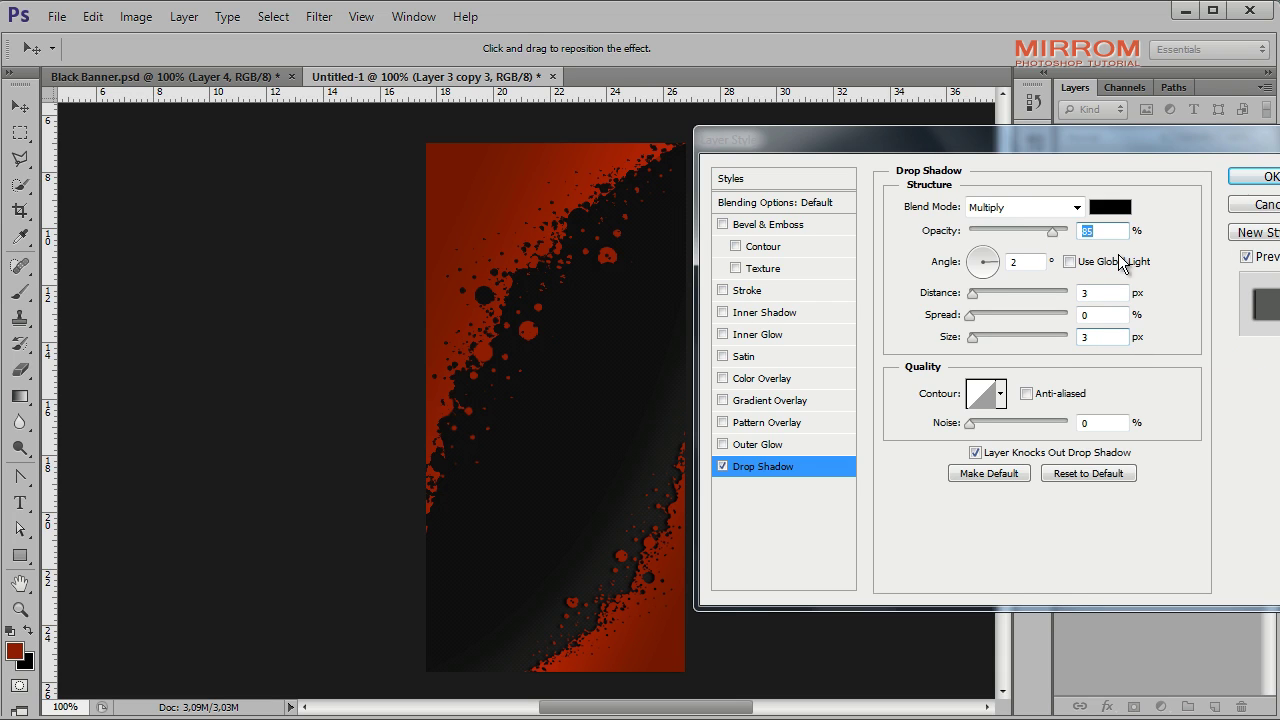
click(1255, 177)
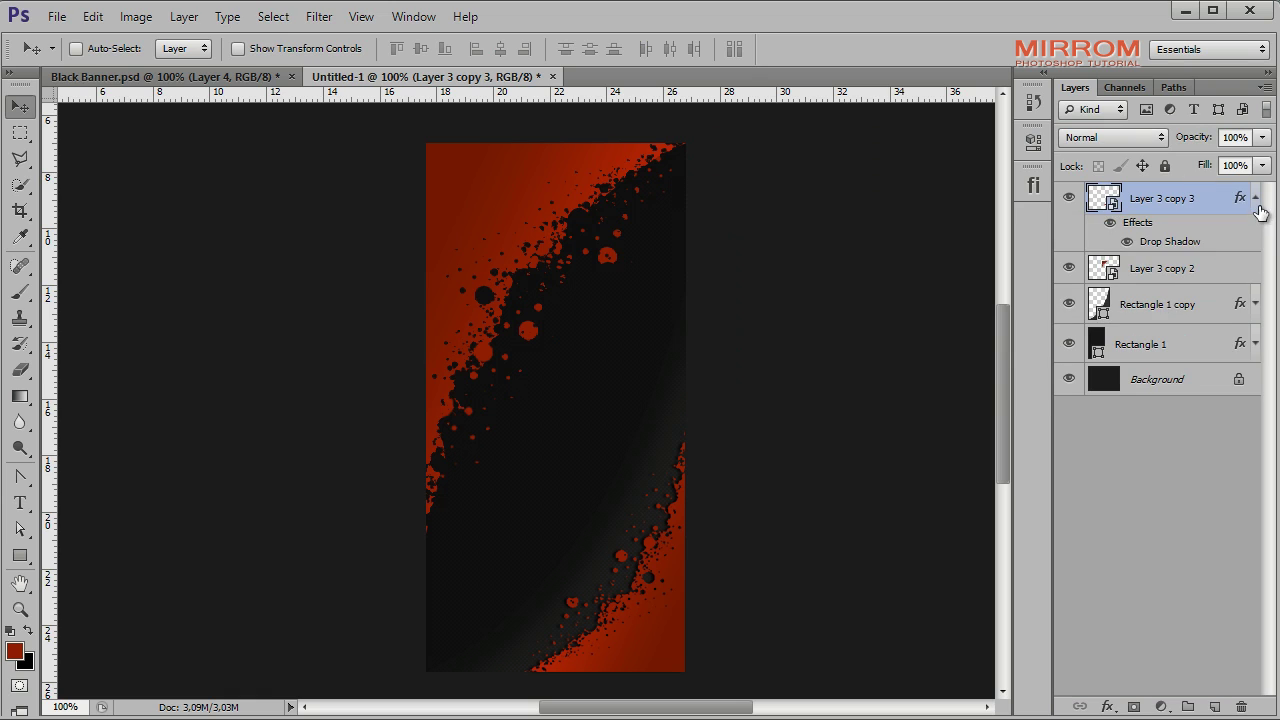
Set the Type tool's text colour to red in the Character panel.
click(1255, 198)
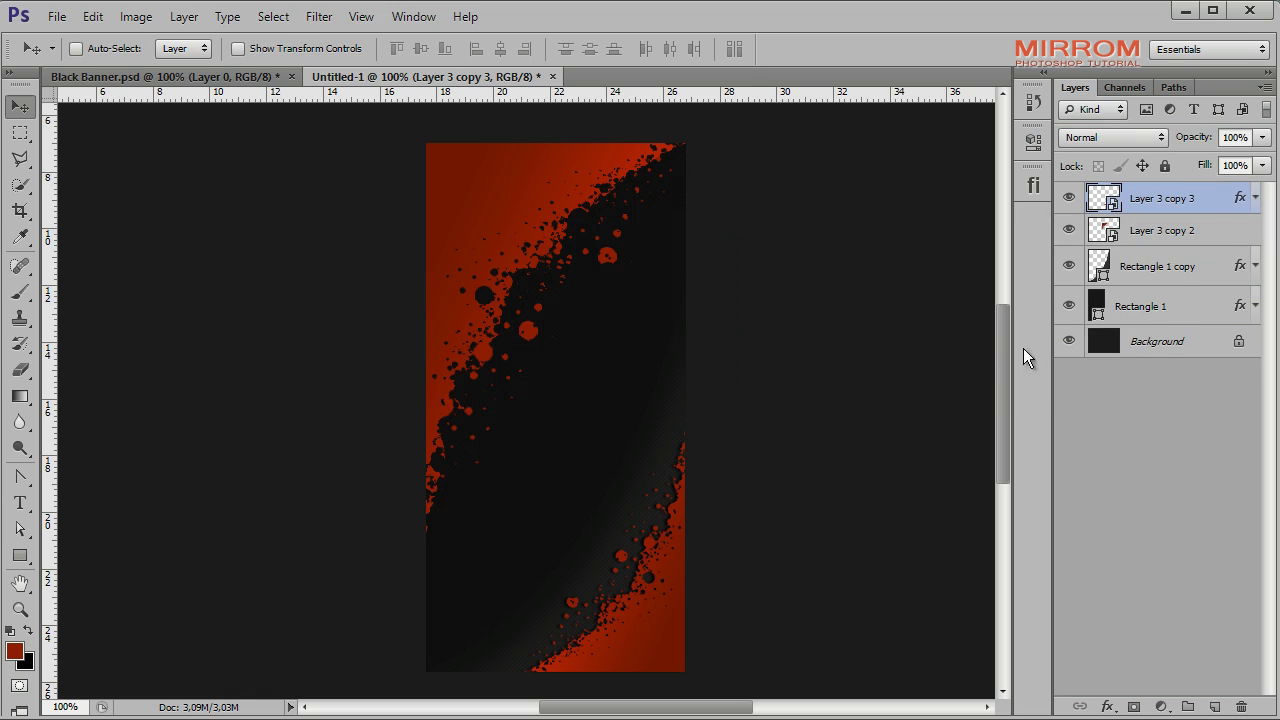
click(20, 503)
drag(608, 705, 643, 705)
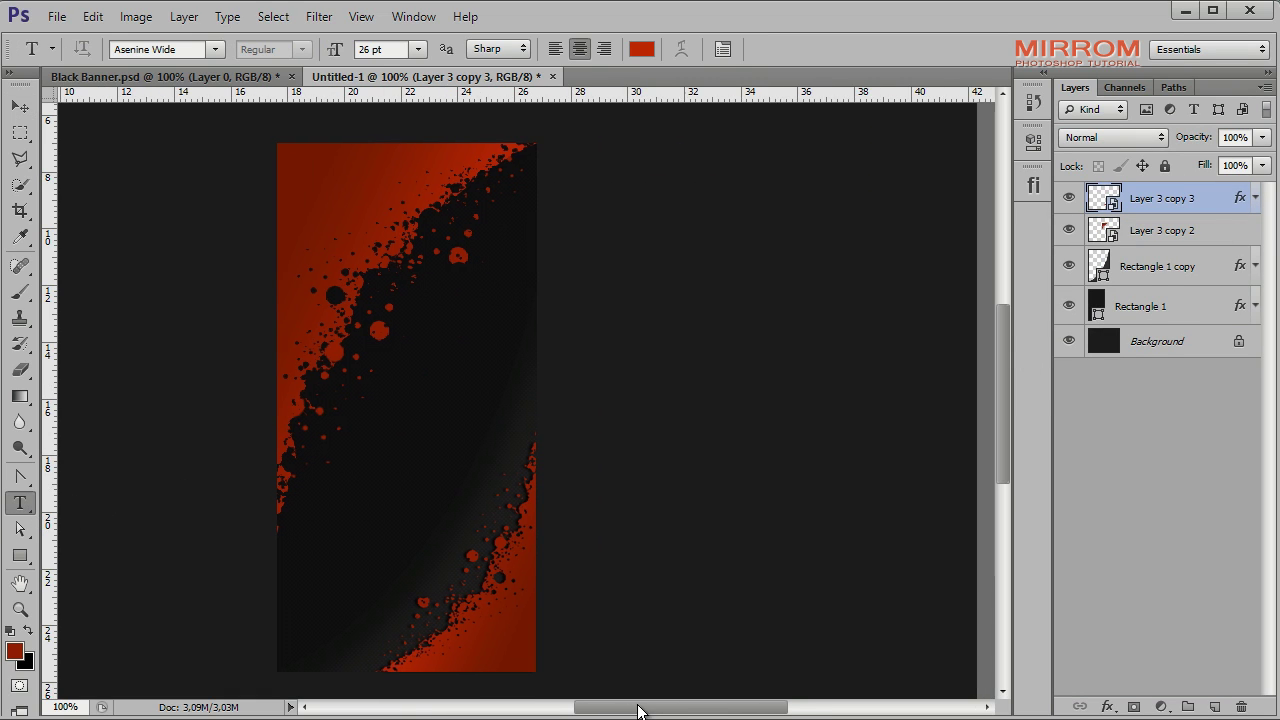
click(723, 48)
drag(675, 357, 795, 124)
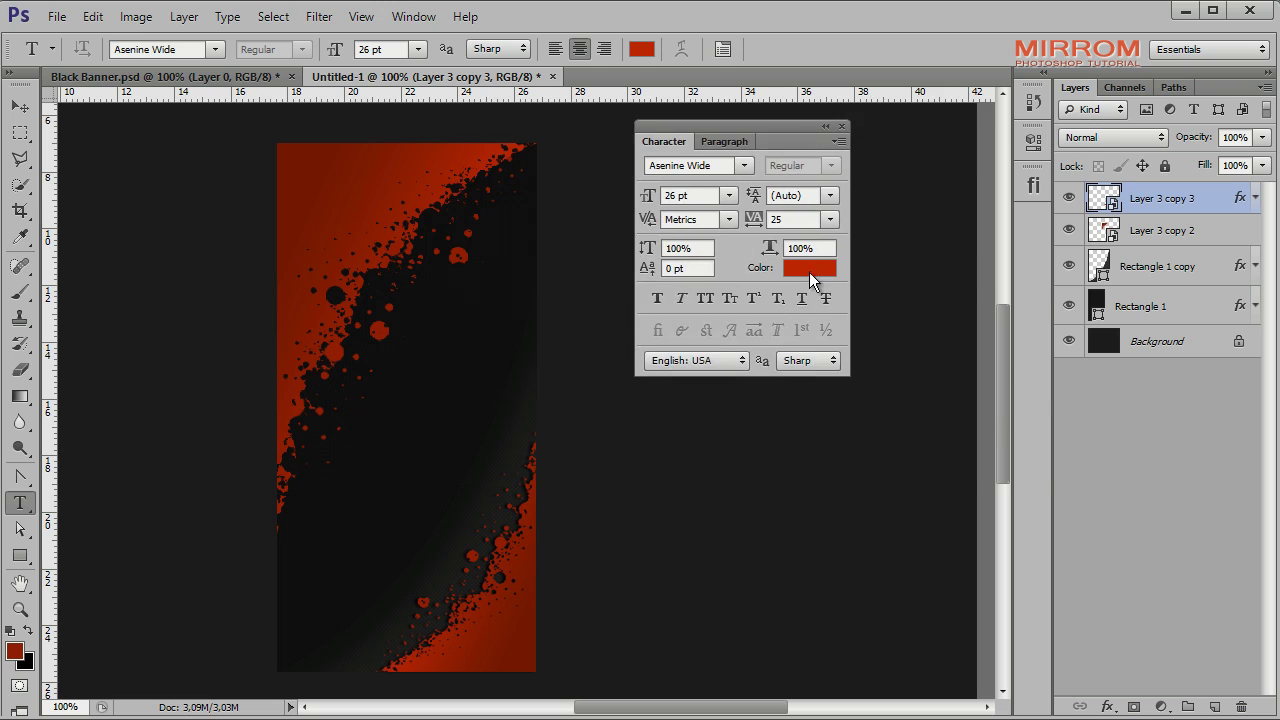
click(809, 266)
click(978, 173)
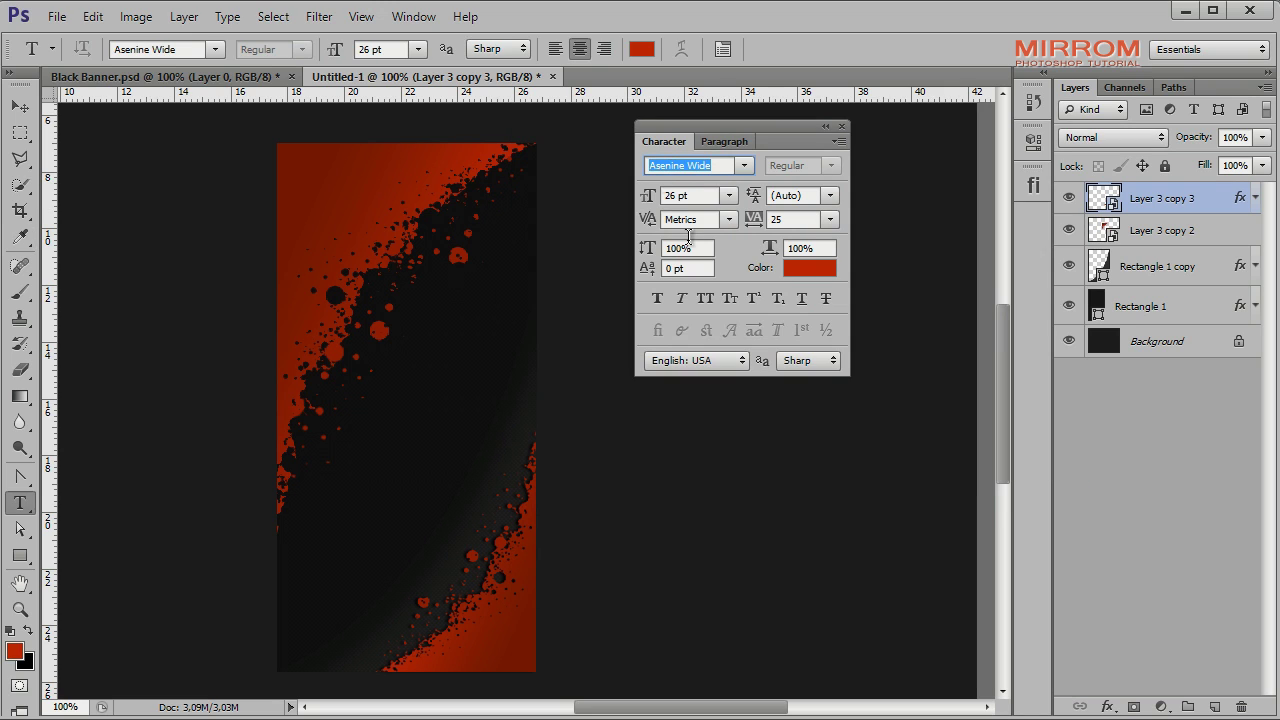
Type 'Splash' mid-banner in Asenine Wide 26 pt and move it into place.
click(414, 358)
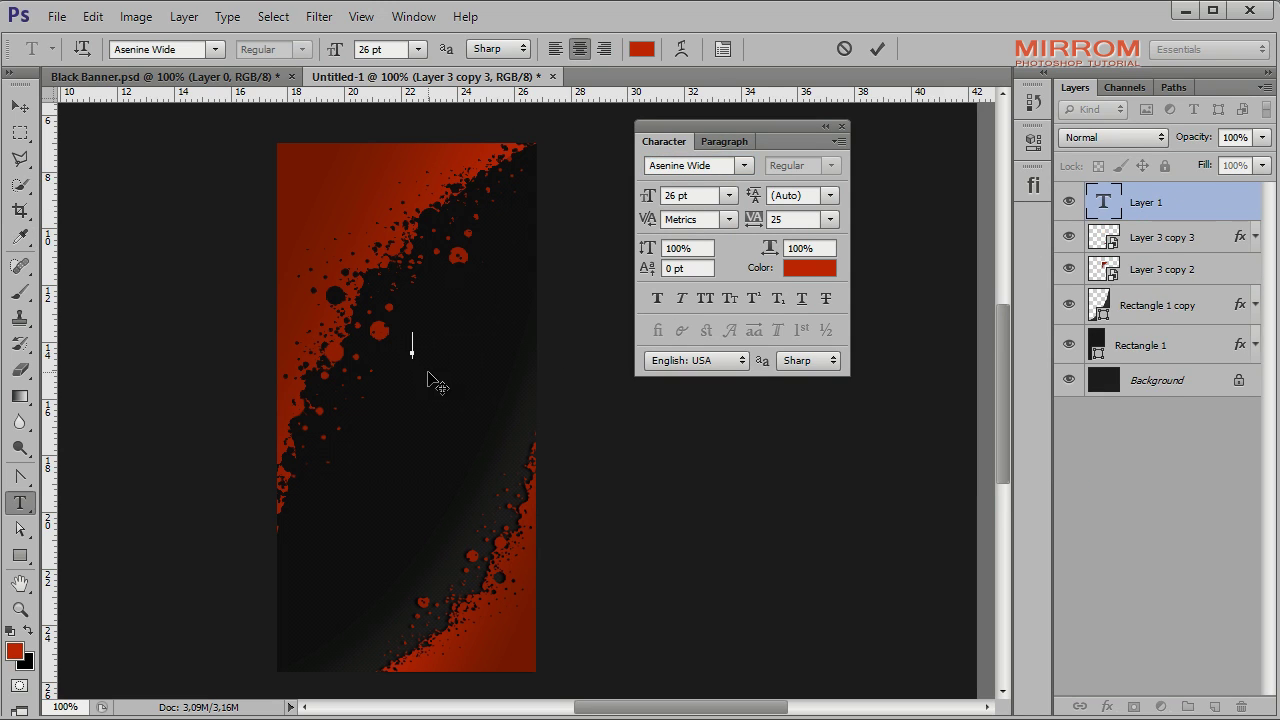
text(Splash)
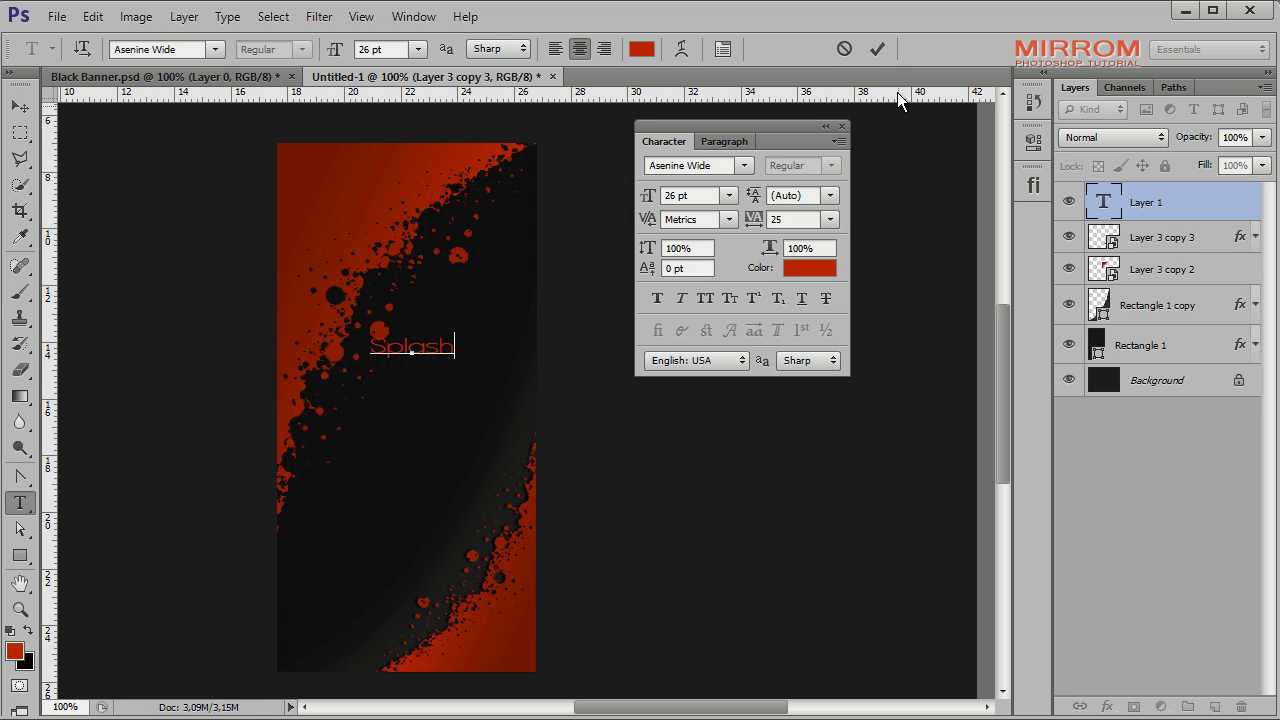
click(877, 48)
key(v)
mouse_move(416, 355)
mouse_down()
mouse_move(437, 345)
mouse_move(420, 382)
mouse_up()
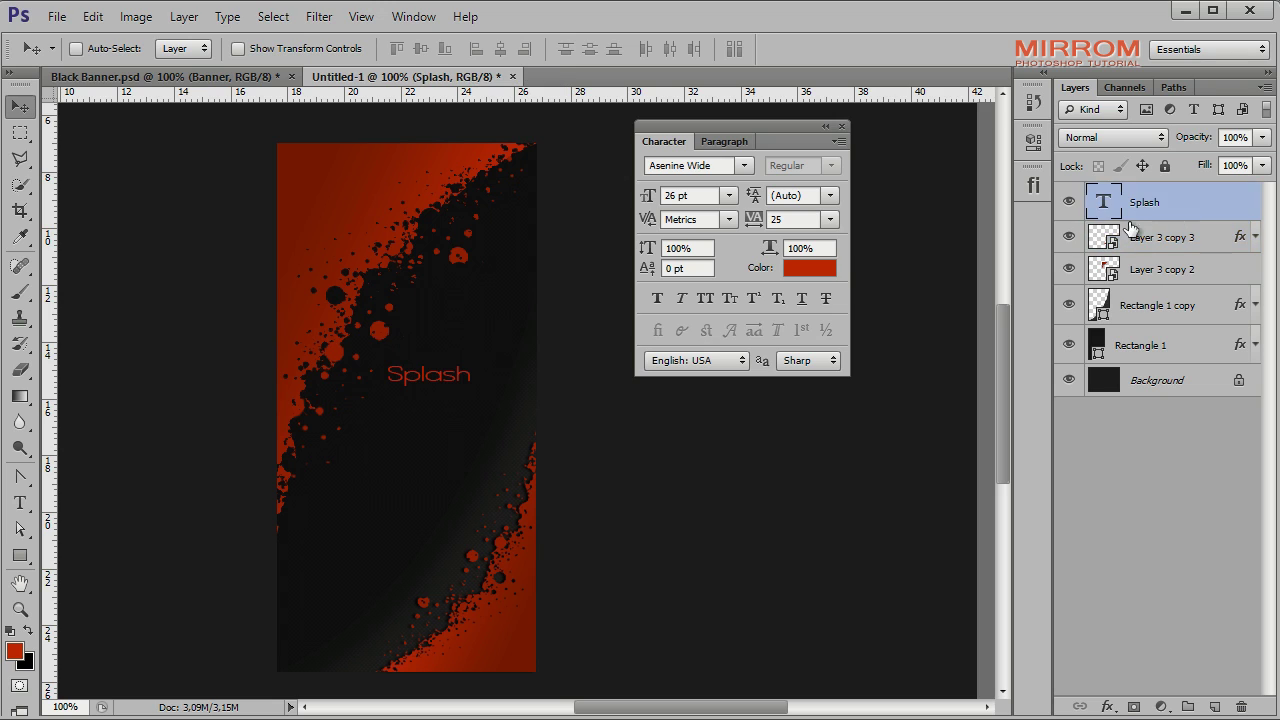
Select the splatter layer and set the text colour to white.
click(1150, 238)
click(729, 197)
click(675, 196)
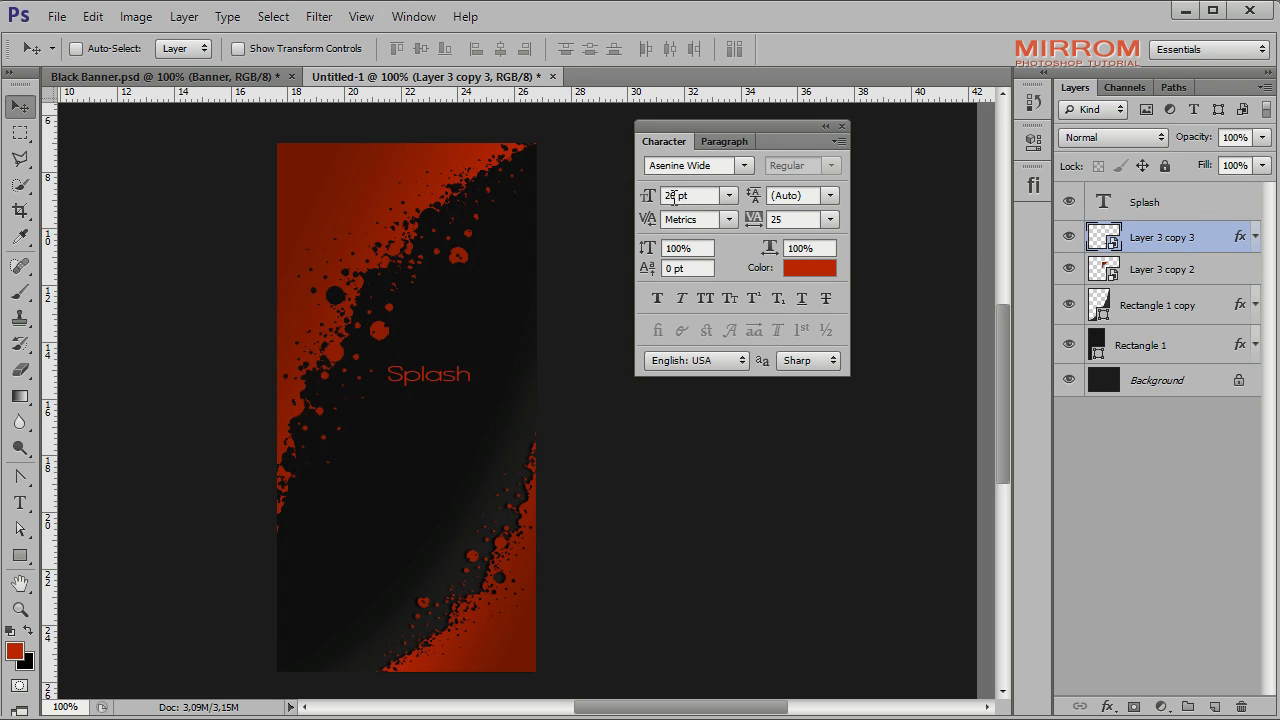
double_click(675, 196)
click(809, 267)
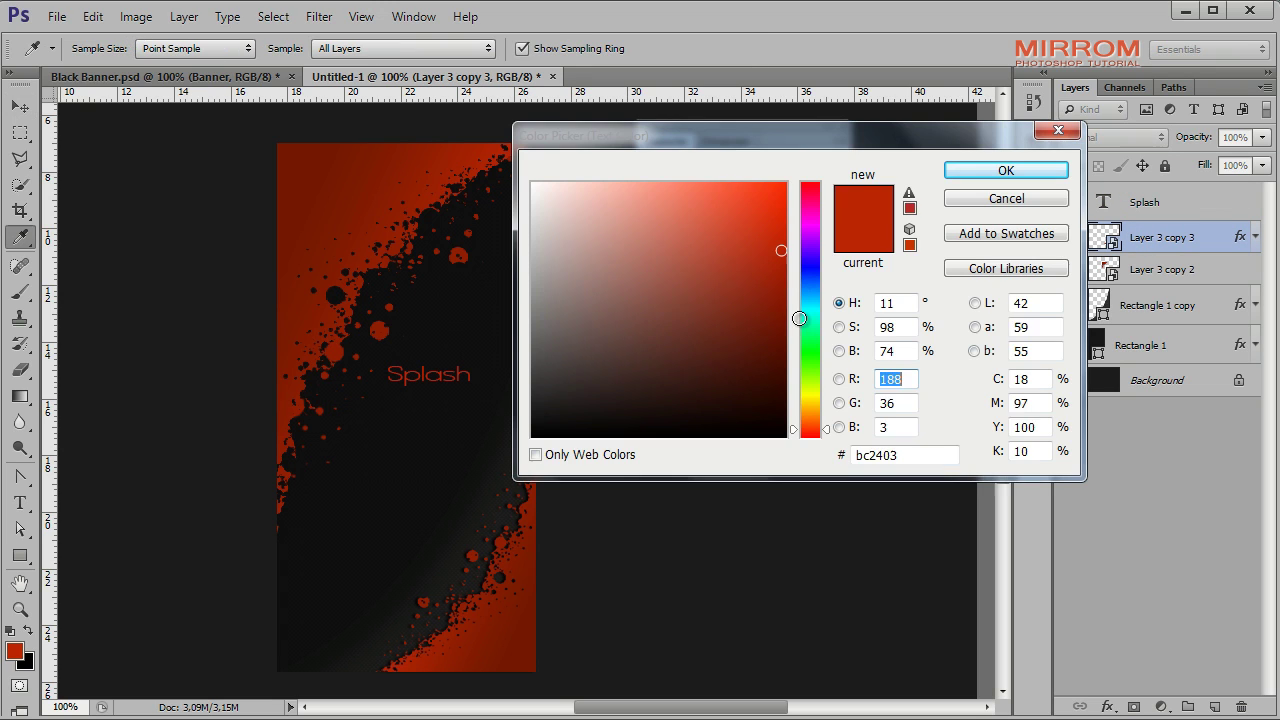
click(531, 182)
click(1006, 170)
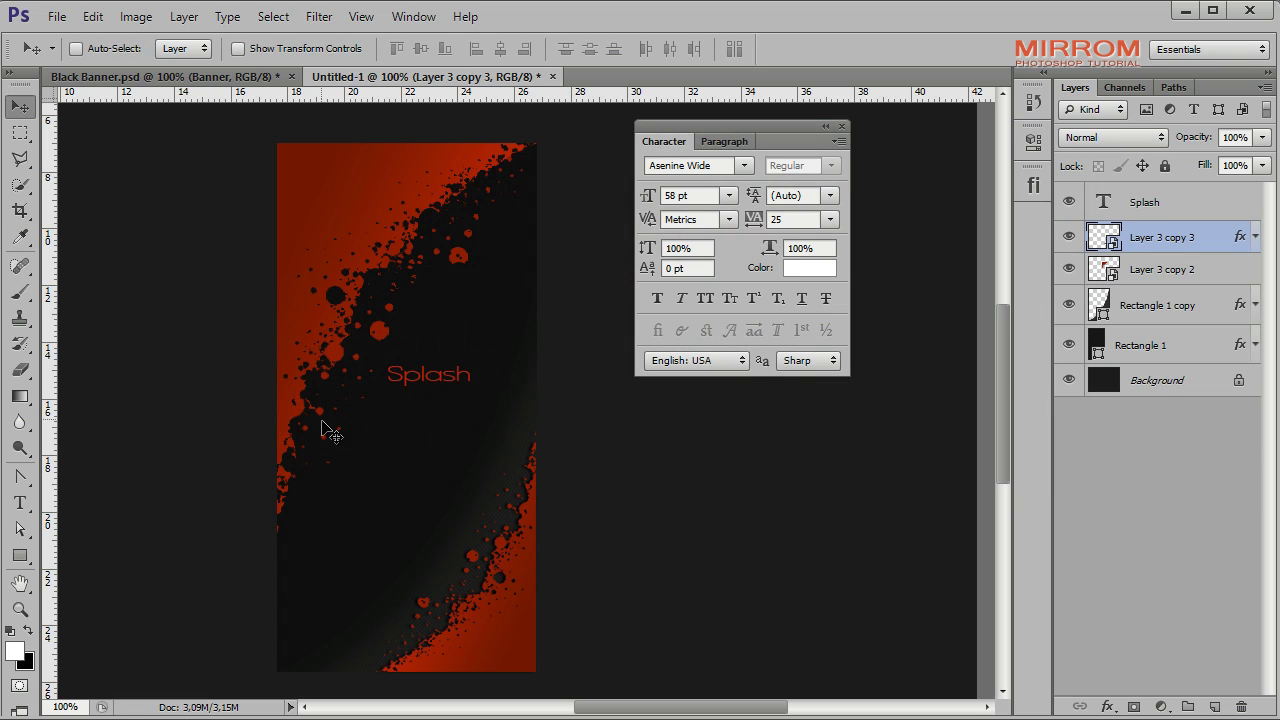
Type 'Banner' below Splash and widen its letter spacing to 50.
click(21, 505)
click(370, 420)
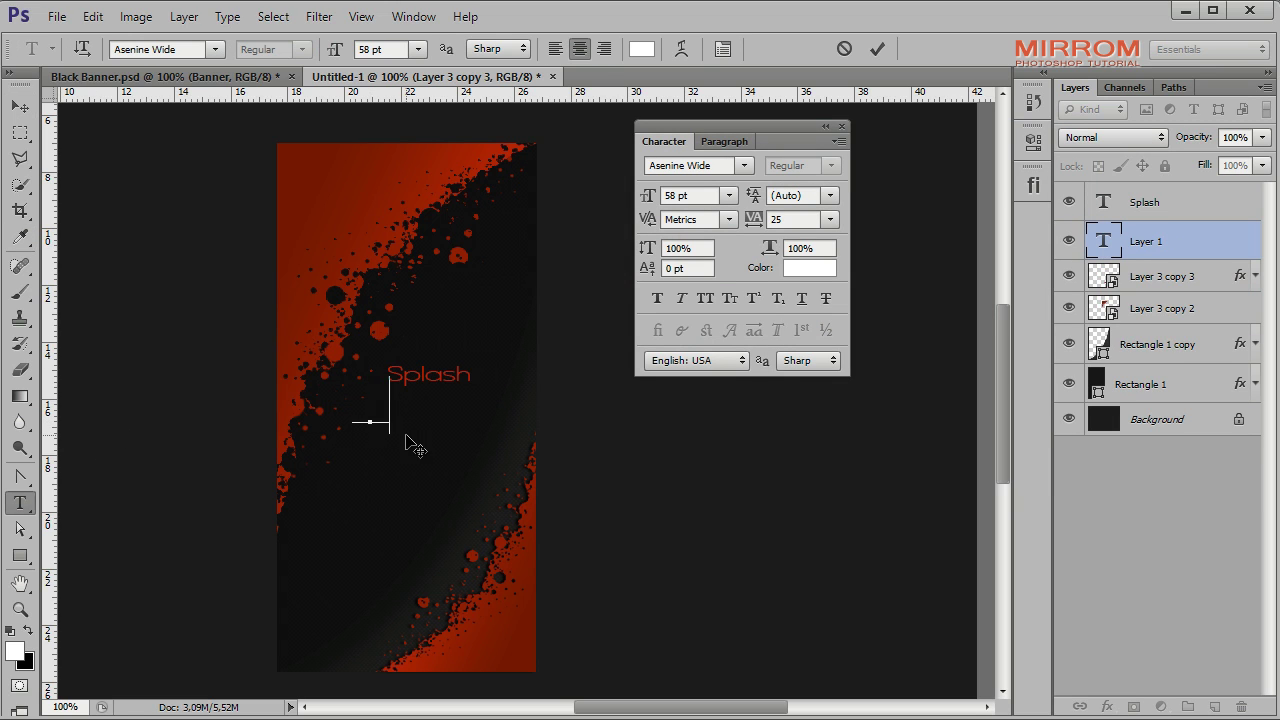
text(Banner)
click(880, 51)
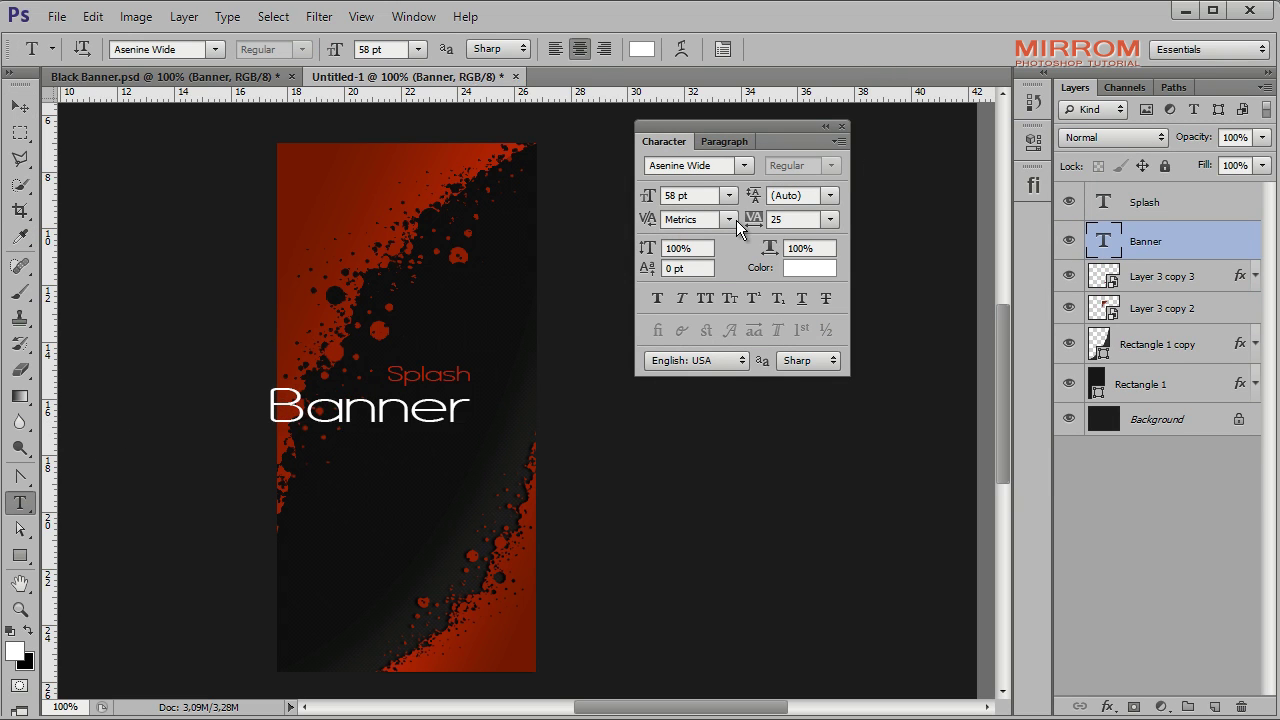
click(644, 198)
drag(644, 200, 640, 200)
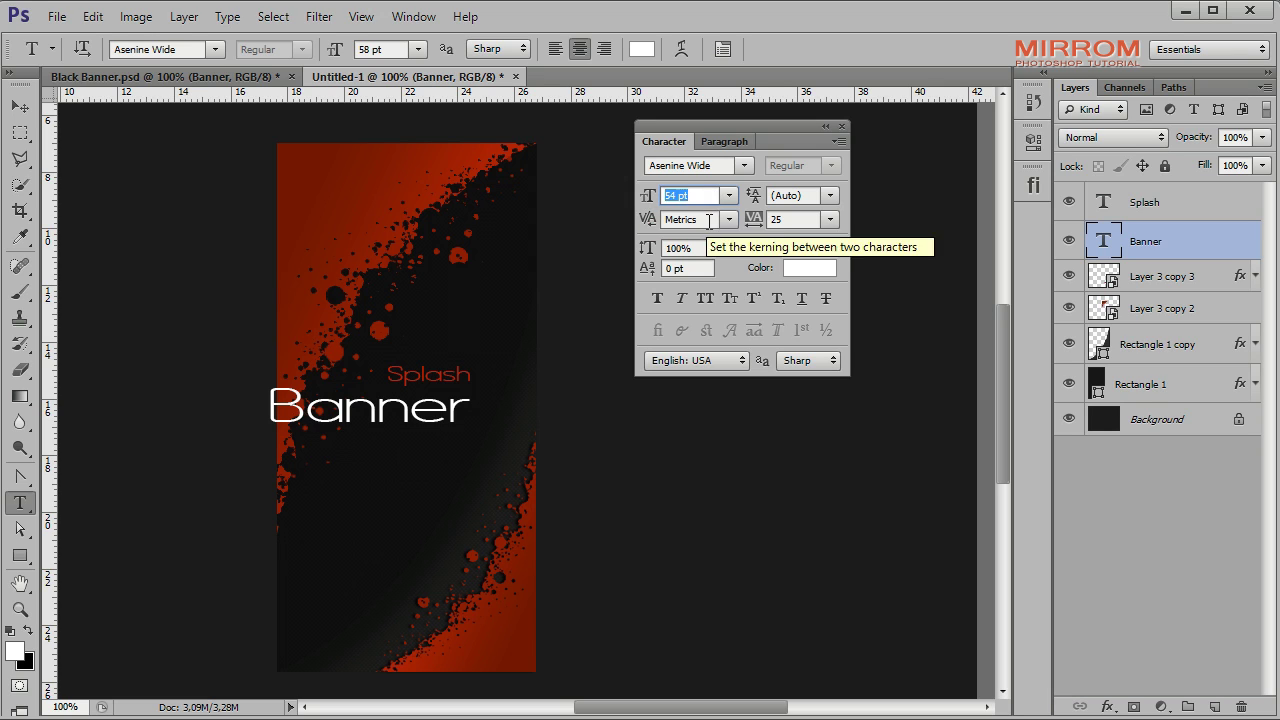
click(830, 219)
click(824, 480)
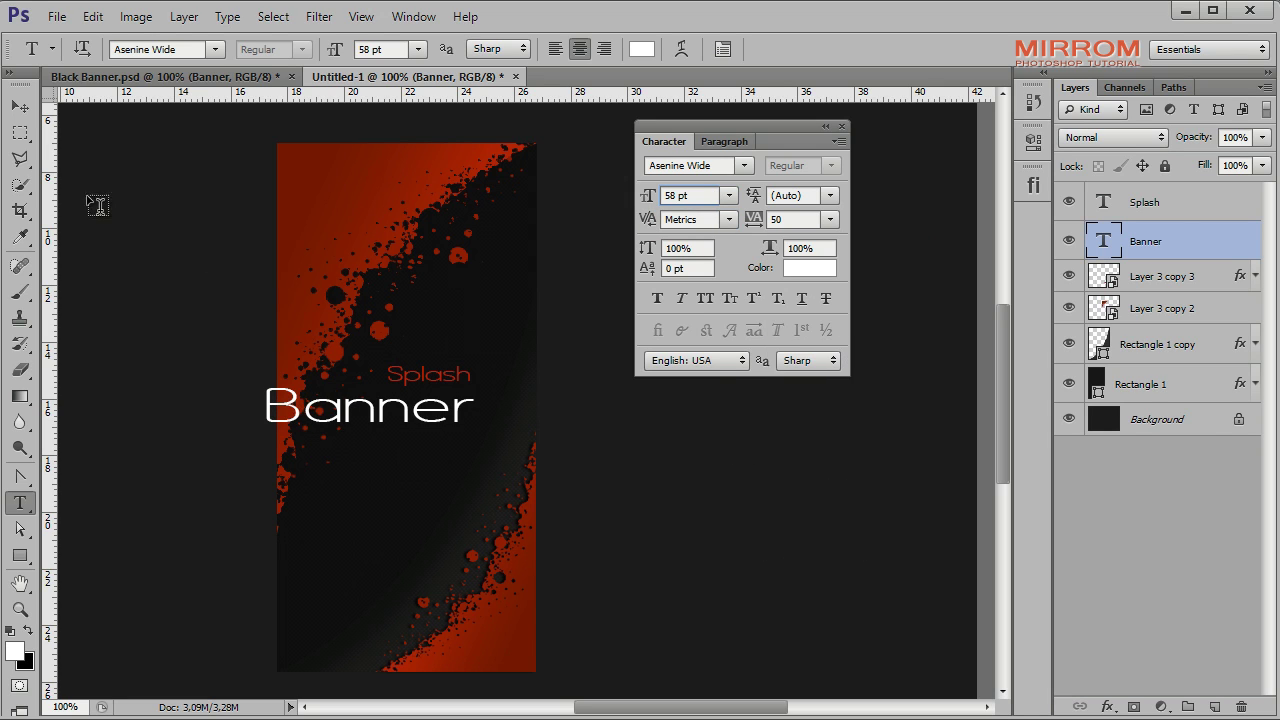
Shrink Banner to 33 pt with tracking 25, centred under Splash.
click(20, 106)
drag(353, 420, 390, 418)
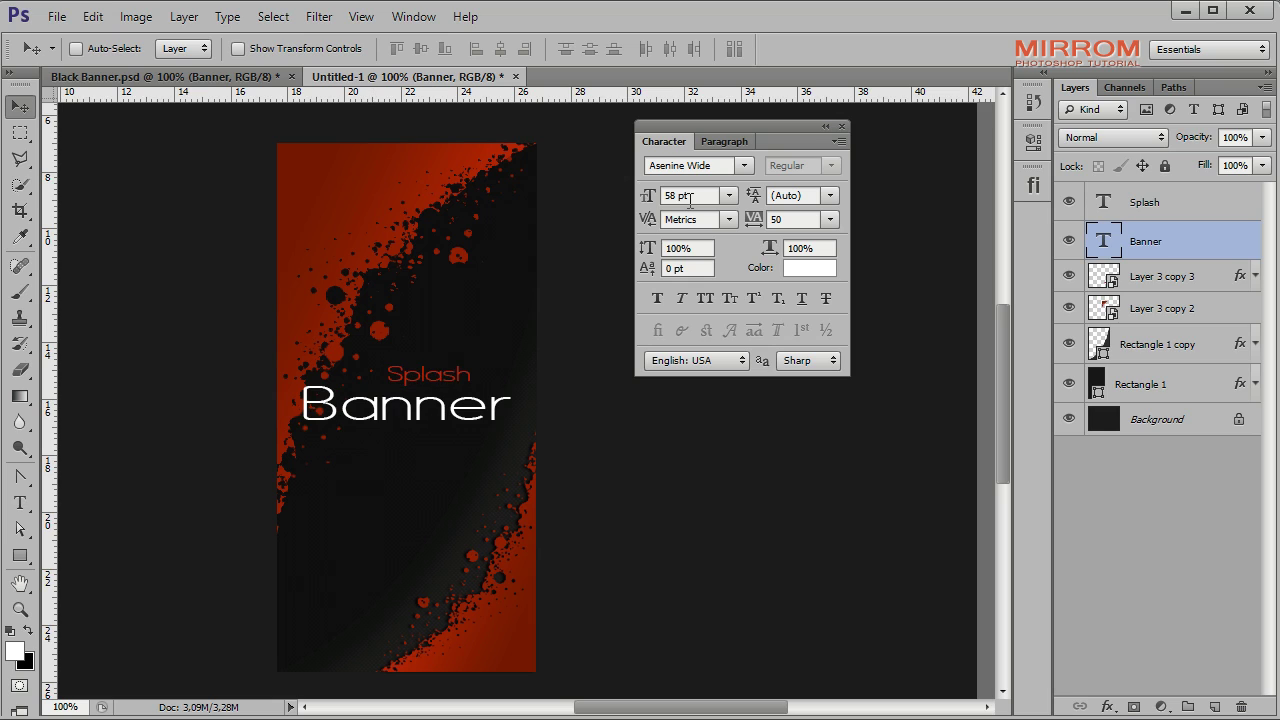
drag(655, 200, 646, 200)
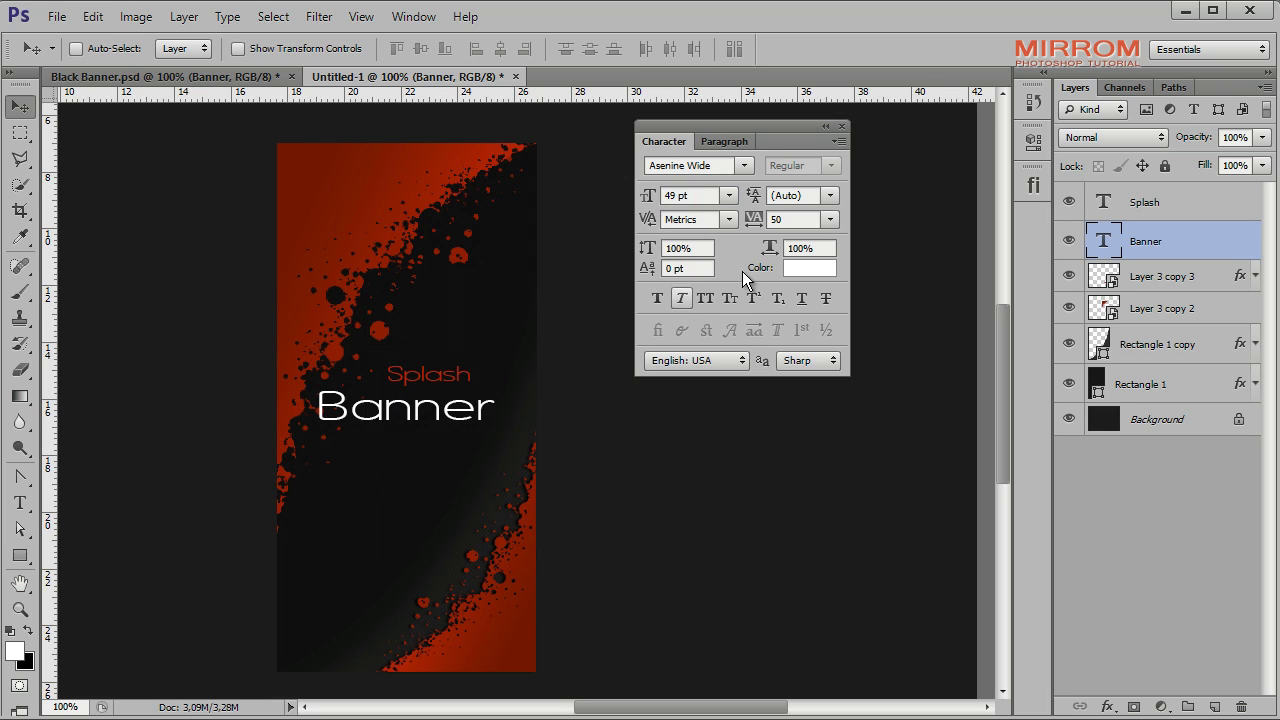
drag(405, 425, 408, 415)
drag(648, 200, 637, 197)
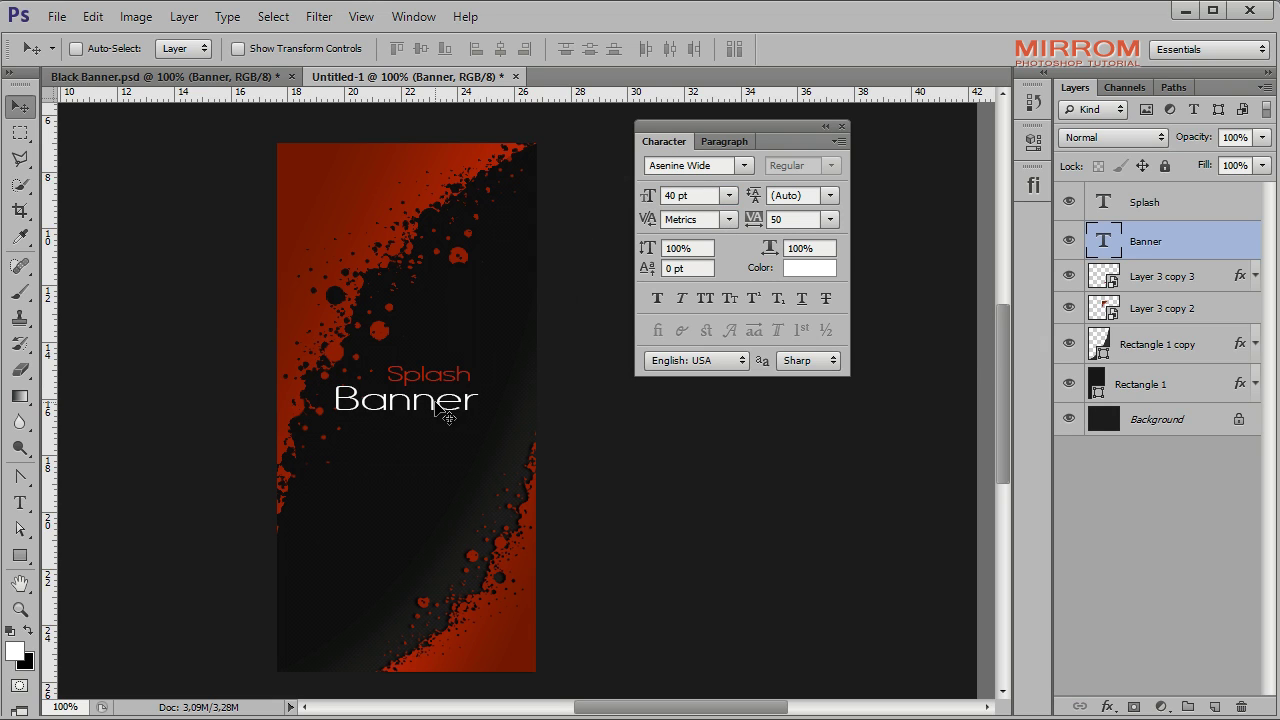
drag(440, 407, 438, 402)
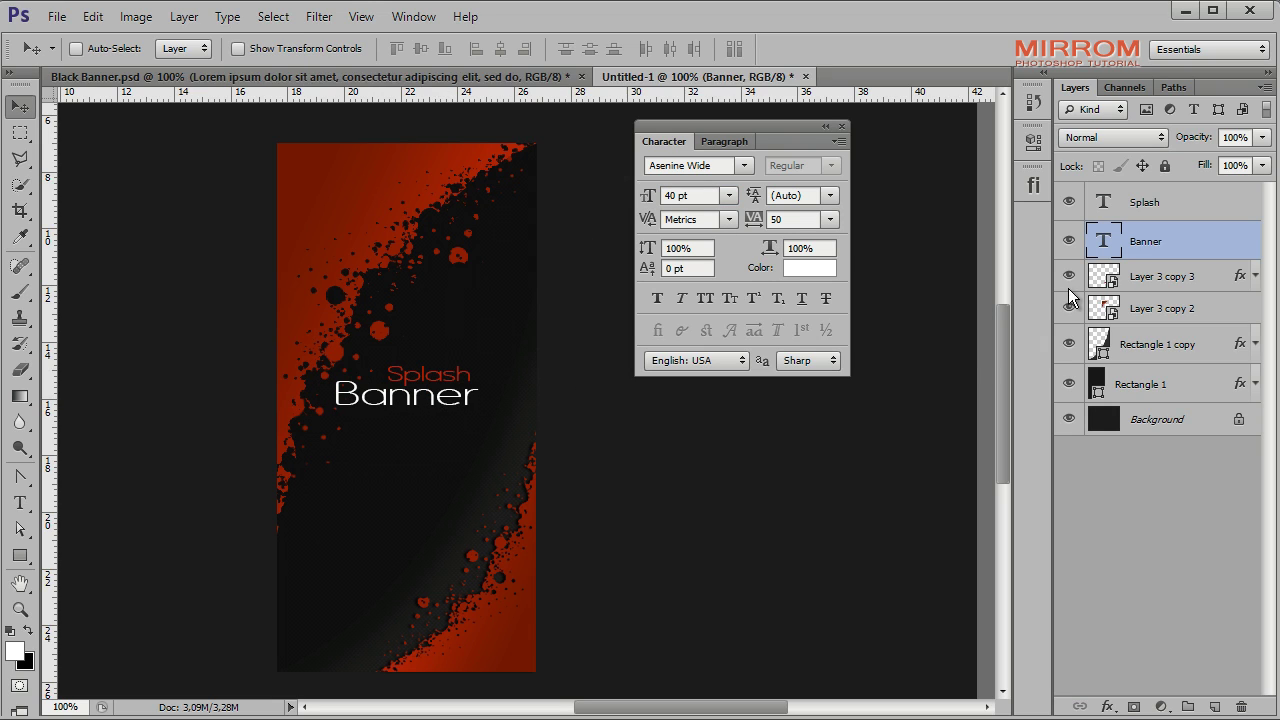
drag(645, 196, 637, 202)
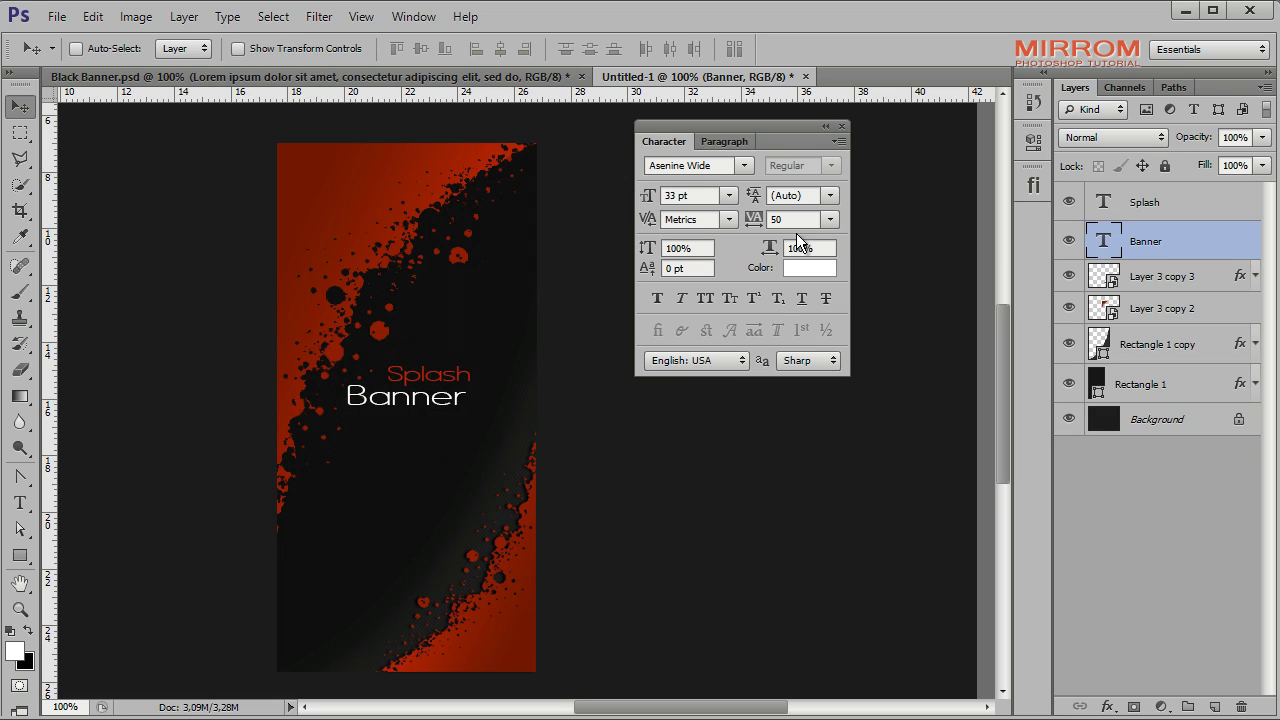
drag(440, 409, 453, 405)
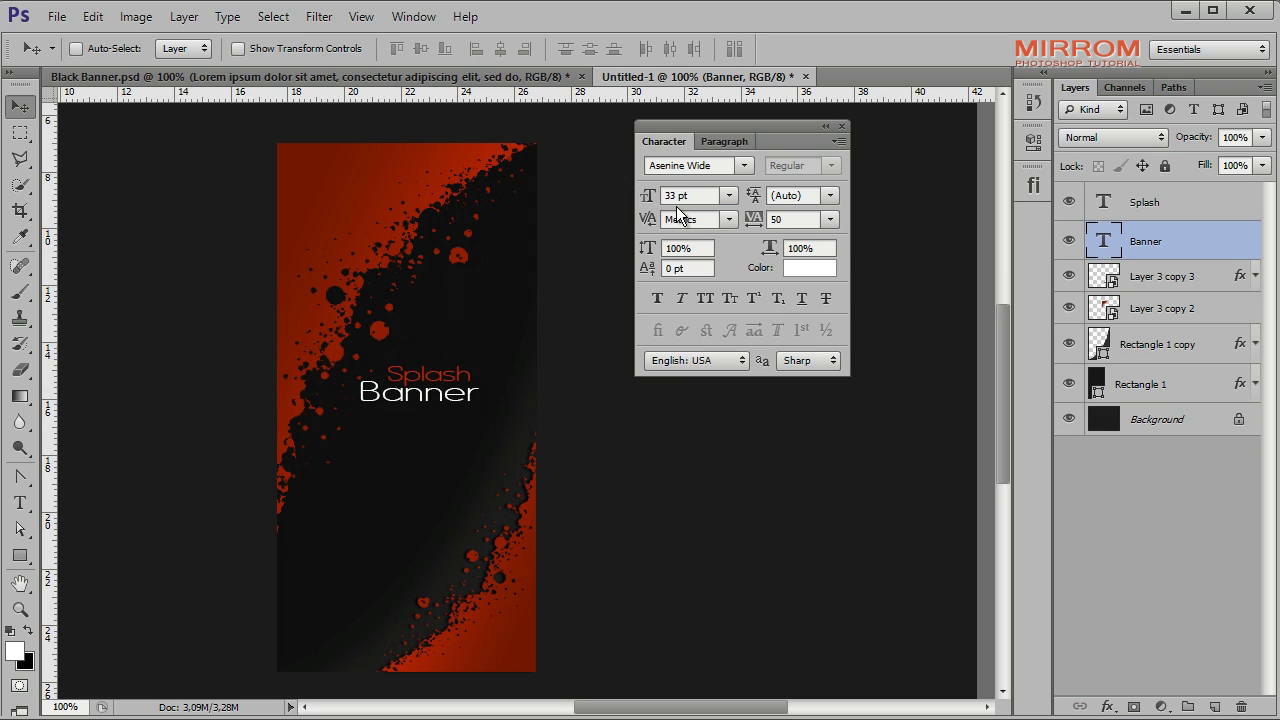
click(830, 219)
click(822, 452)
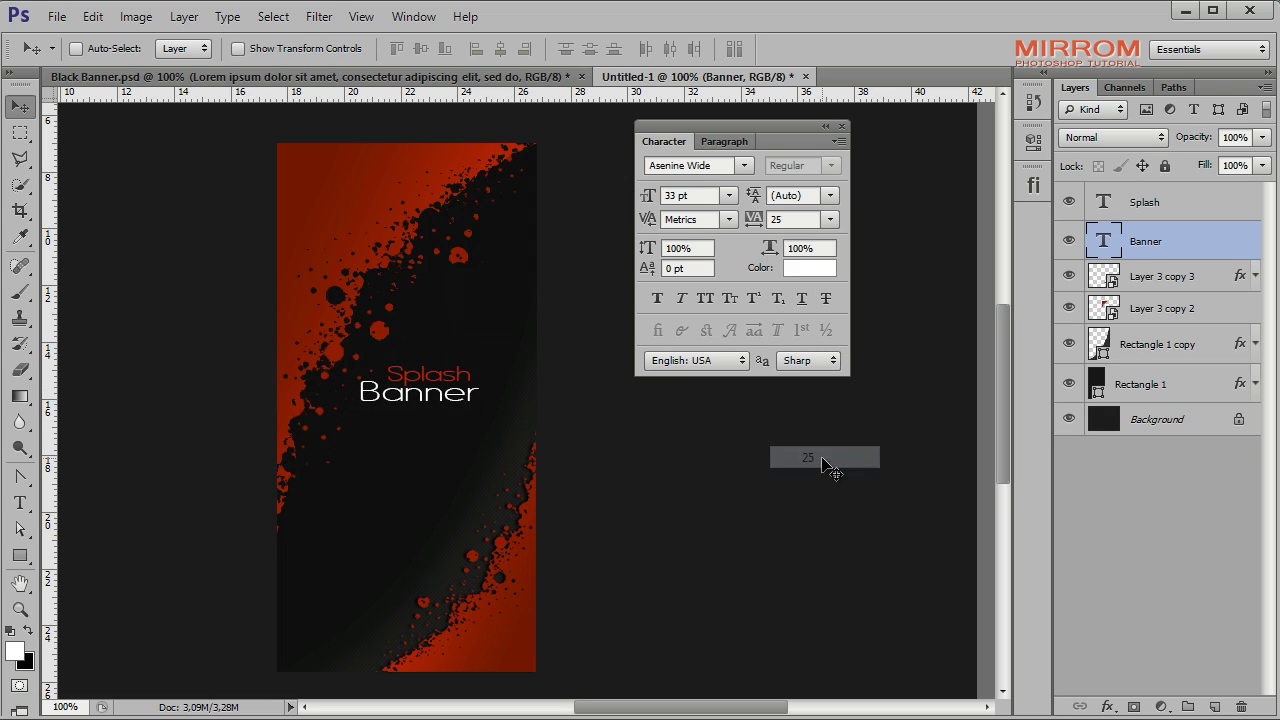
Nudge Splash and Banner upward together.
shift+click(1181, 220)
key(Up)
key(Up)
key(Up)
key(Up)
key(Up)
key(Up)
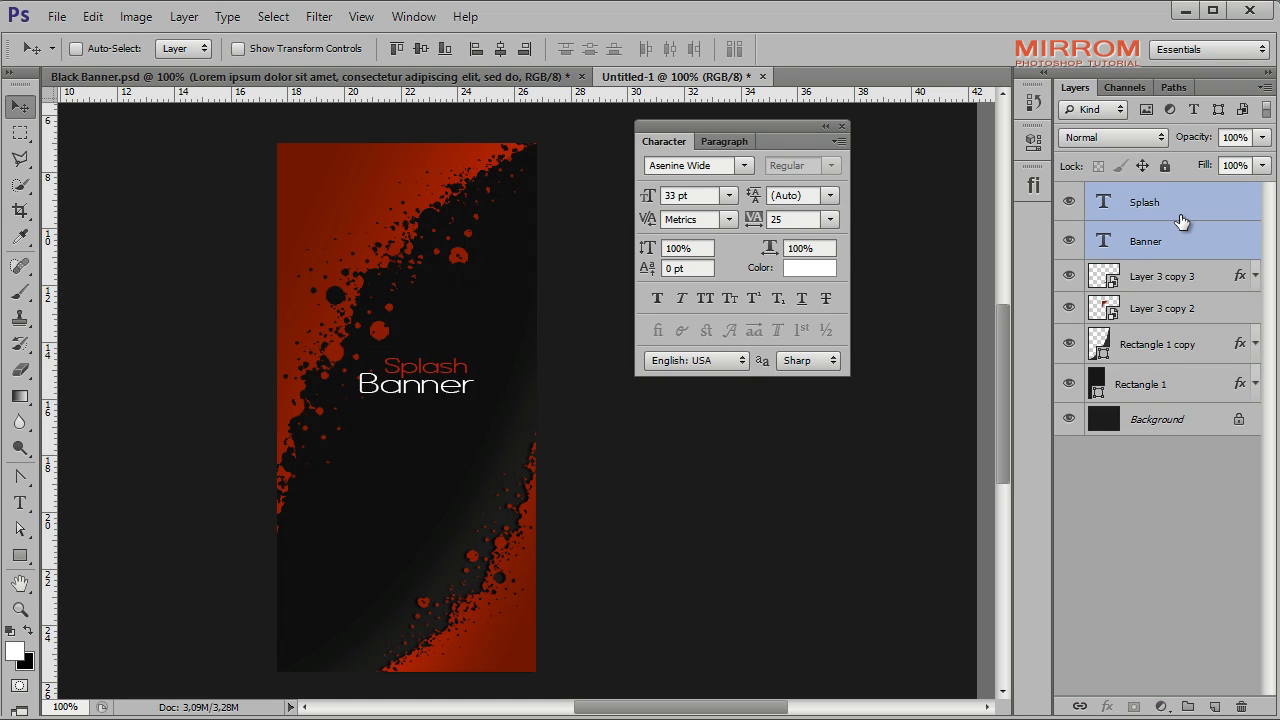
key(Left)
key(Left)
key(Up)
key(Up)
key(Up)
Paste a Lorem ipsum paragraph into a text box and centre it beneath Banner.
click(1186, 277)
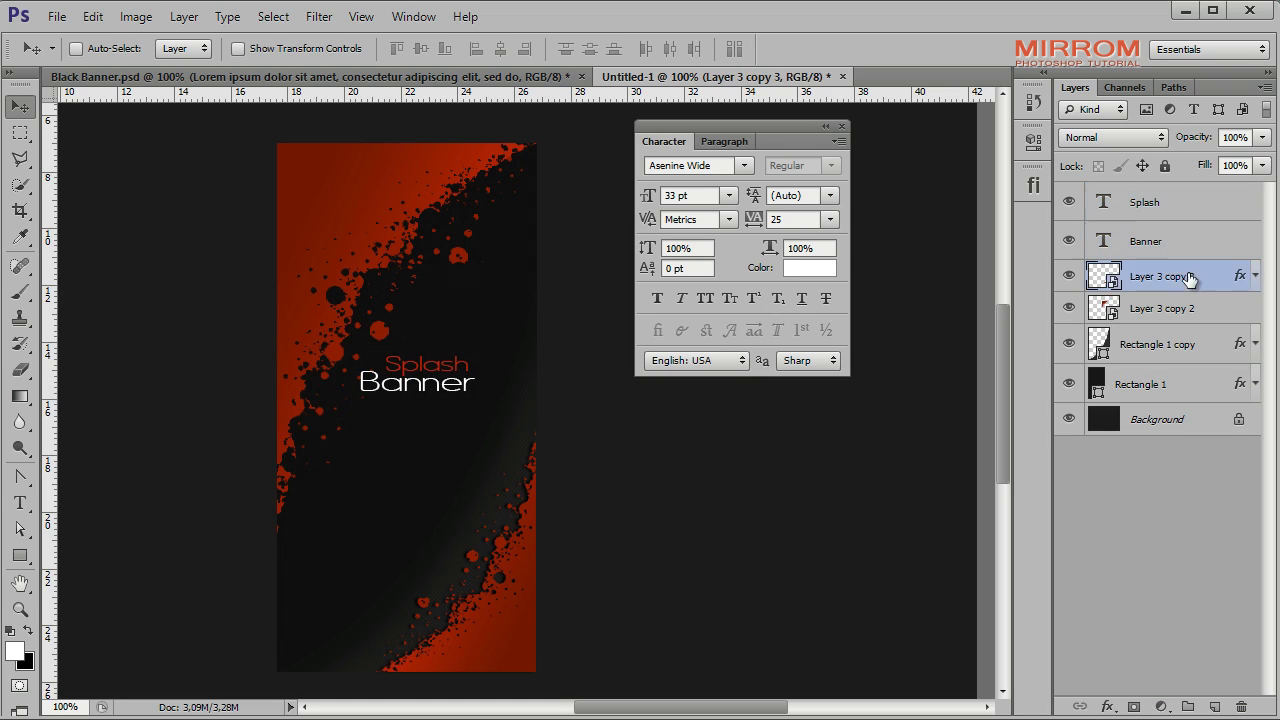
click(20, 503)
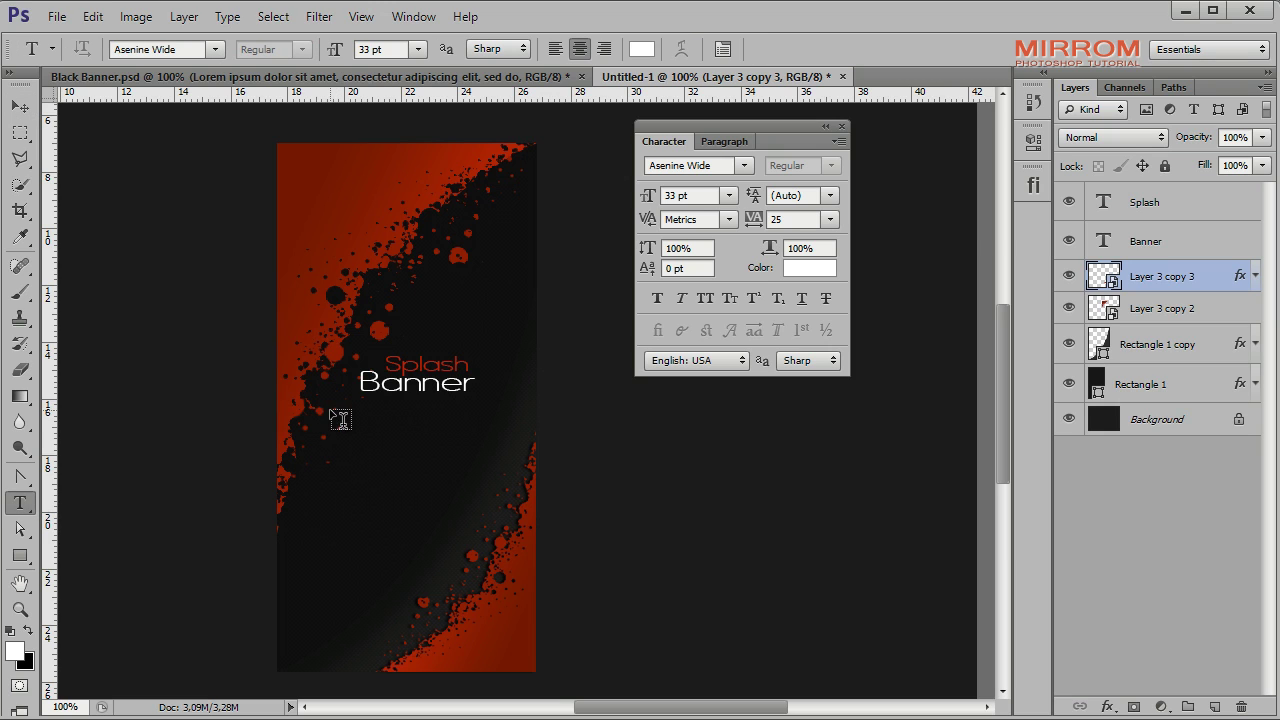
drag(331, 408, 455, 467)
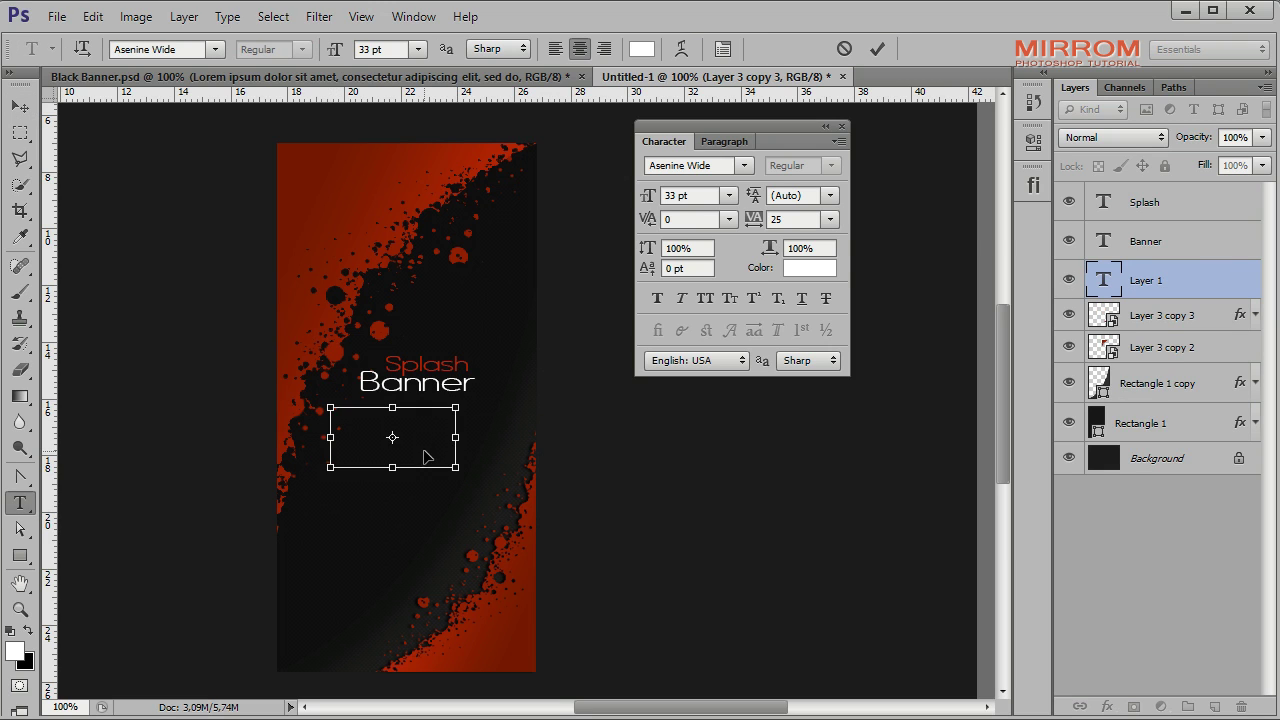
key(ctrl+v)
click(879, 49)
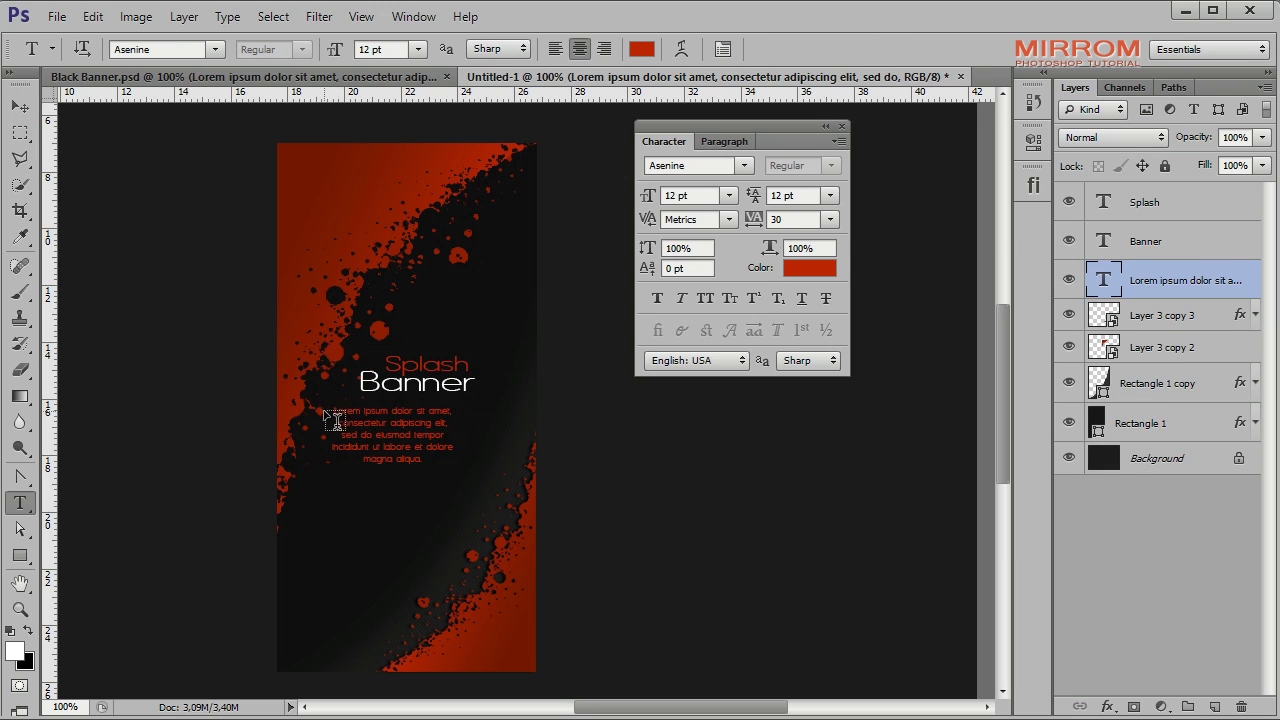
key(v)
drag(333, 418, 346, 410)
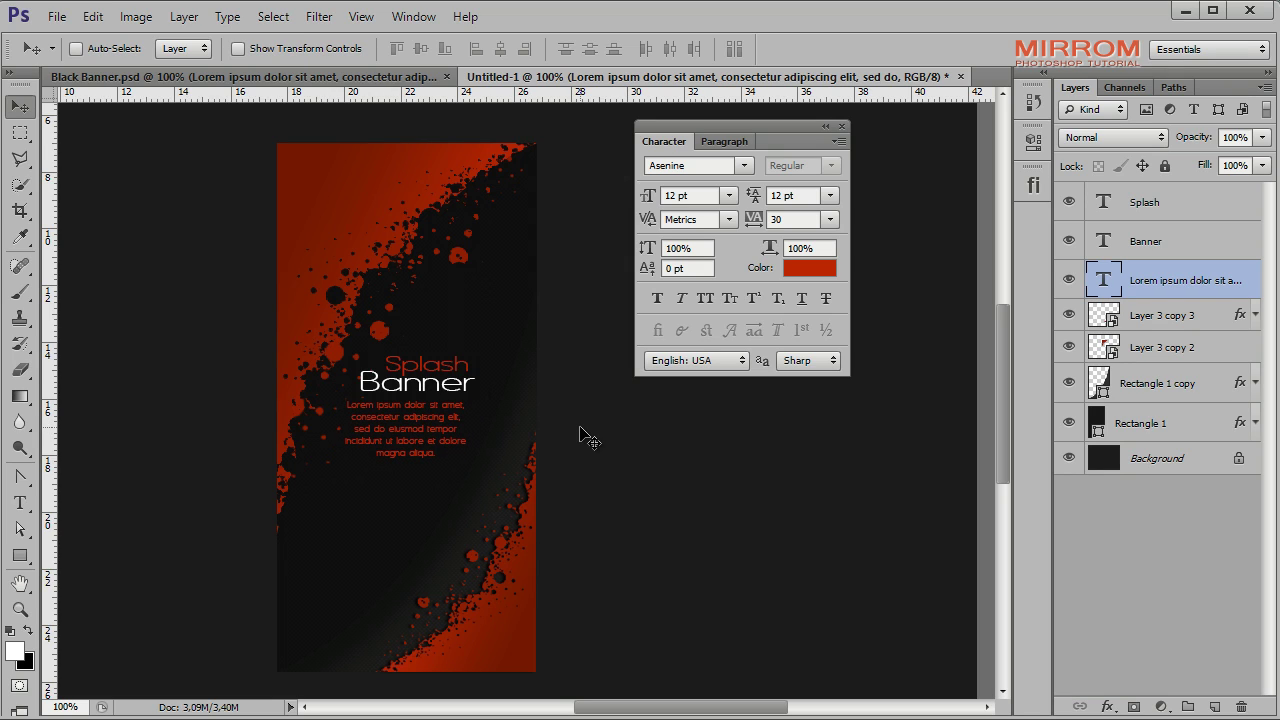
Nudge Splash, Banner and the paragraph up together.
shift+click(1188, 208)
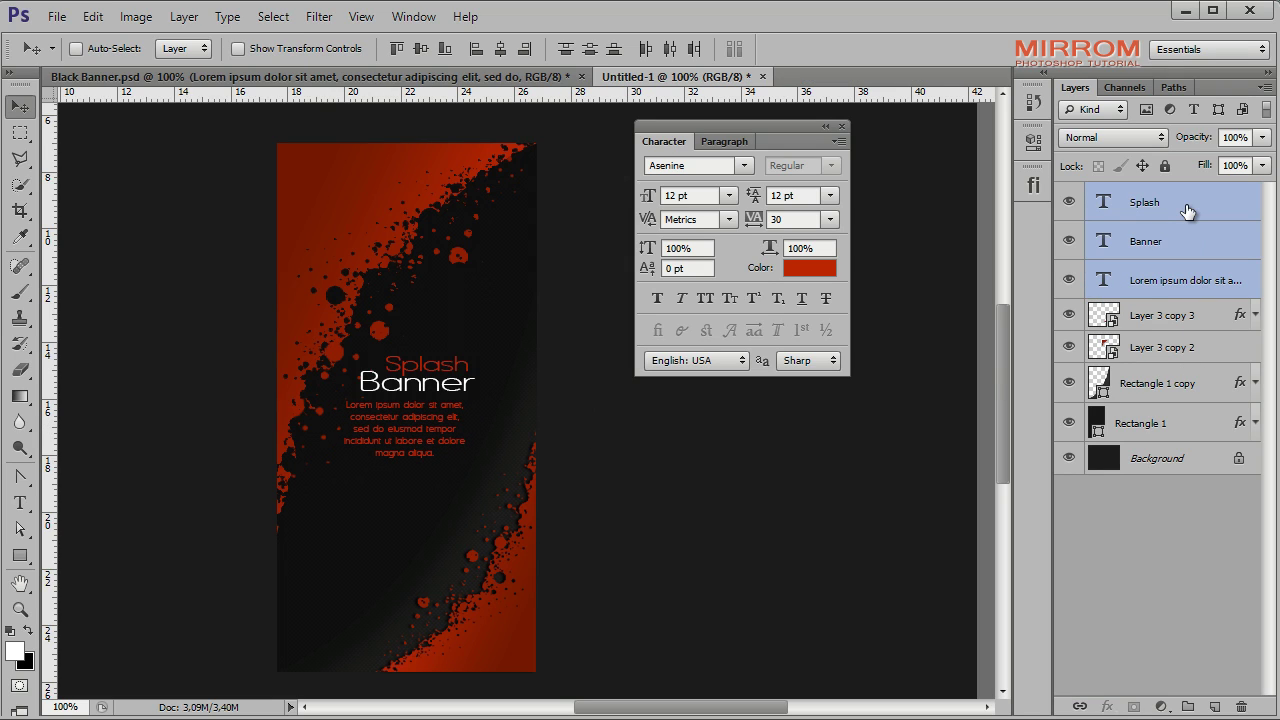
key(Up)
key(Up)
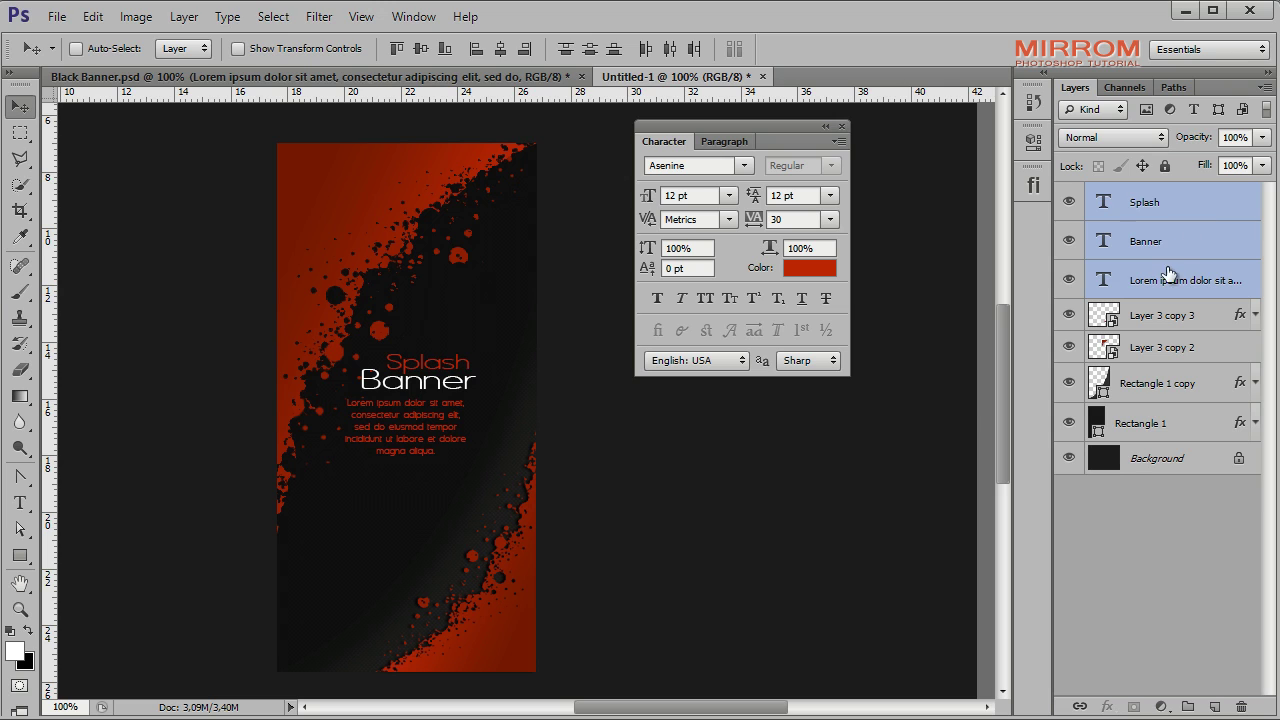
click(1163, 314)
Add a white 'Lorem ipsum dolor' footer at the banner's bottom left and close the Character panel.
click(809, 267)
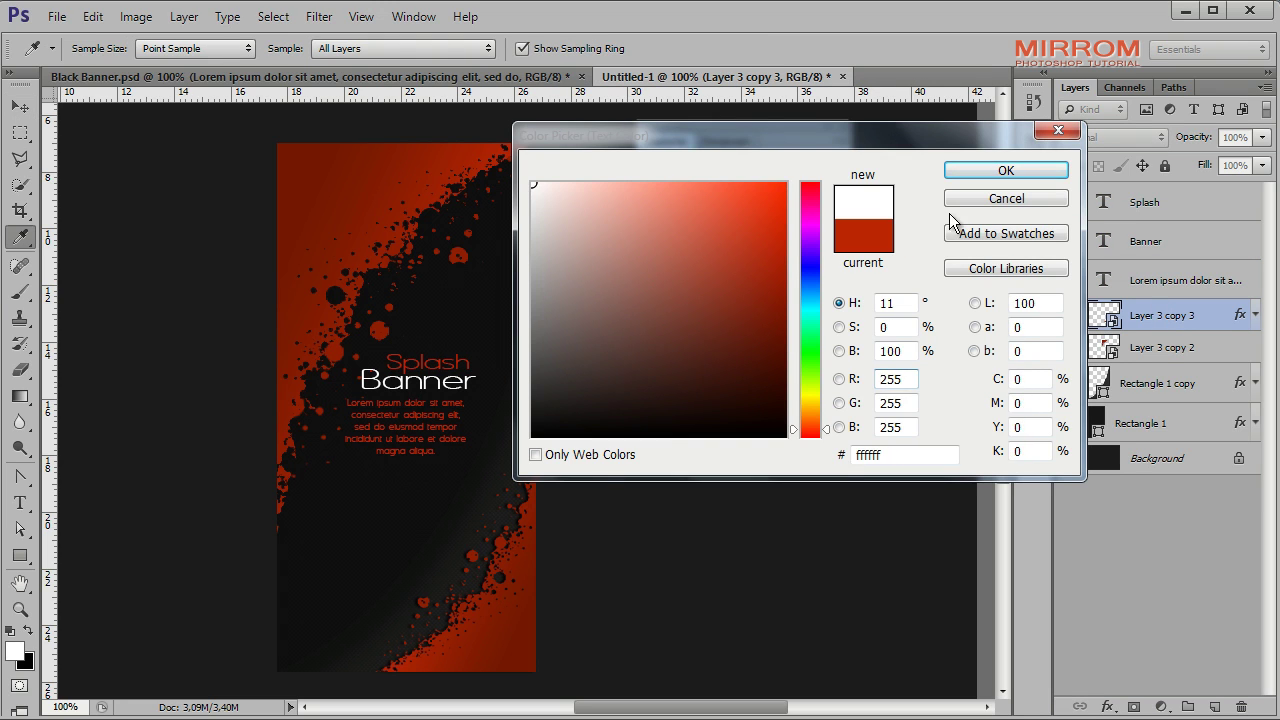
click(983, 170)
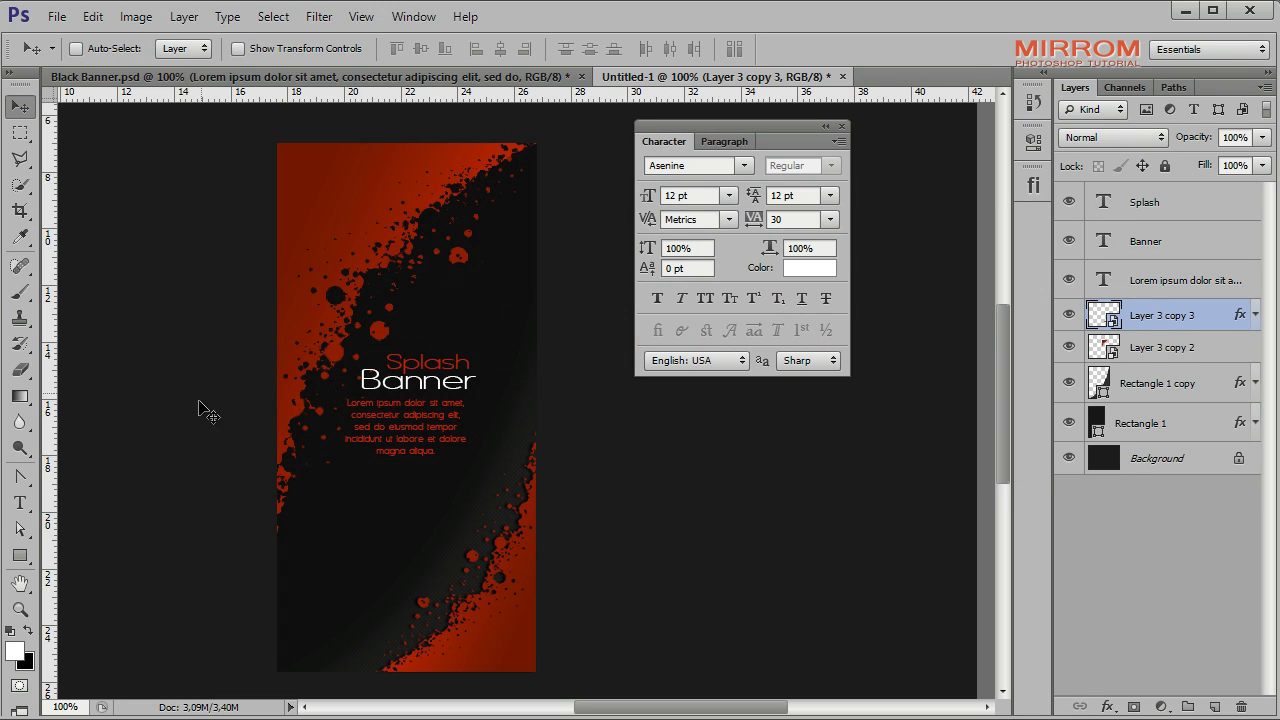
click(20, 503)
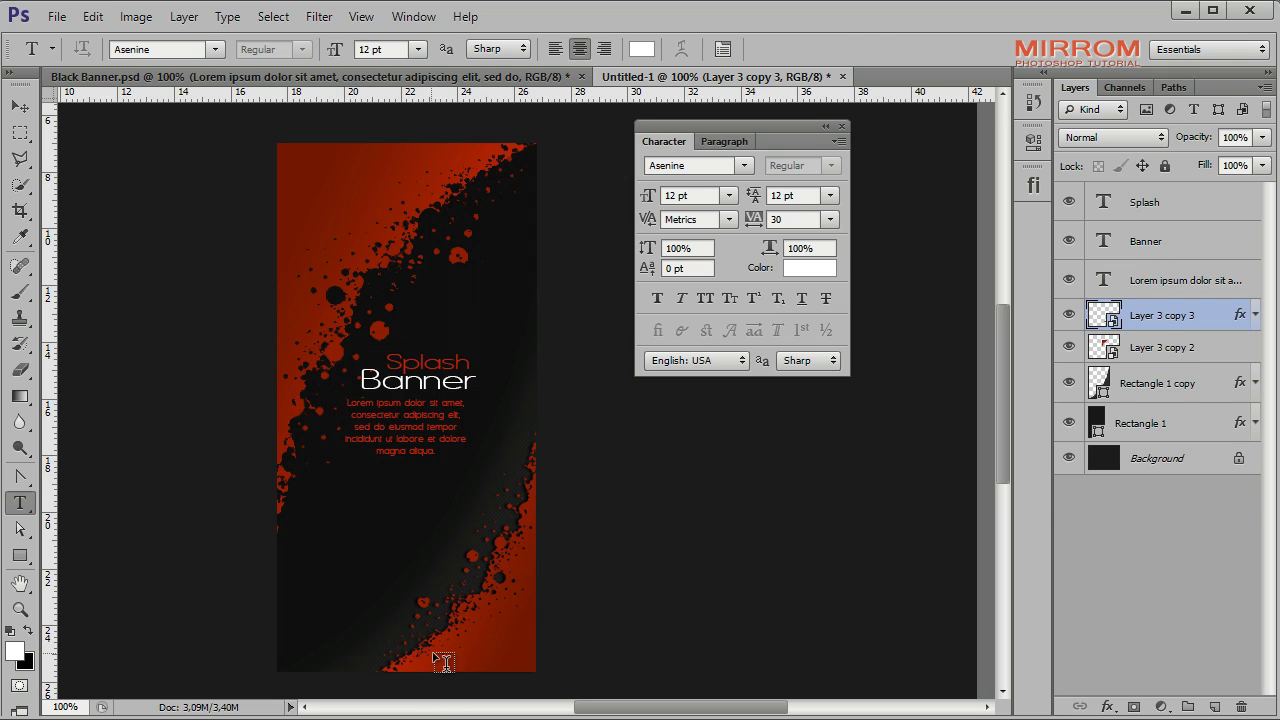
click(432, 652)
text(Lorem ipsum dolor)
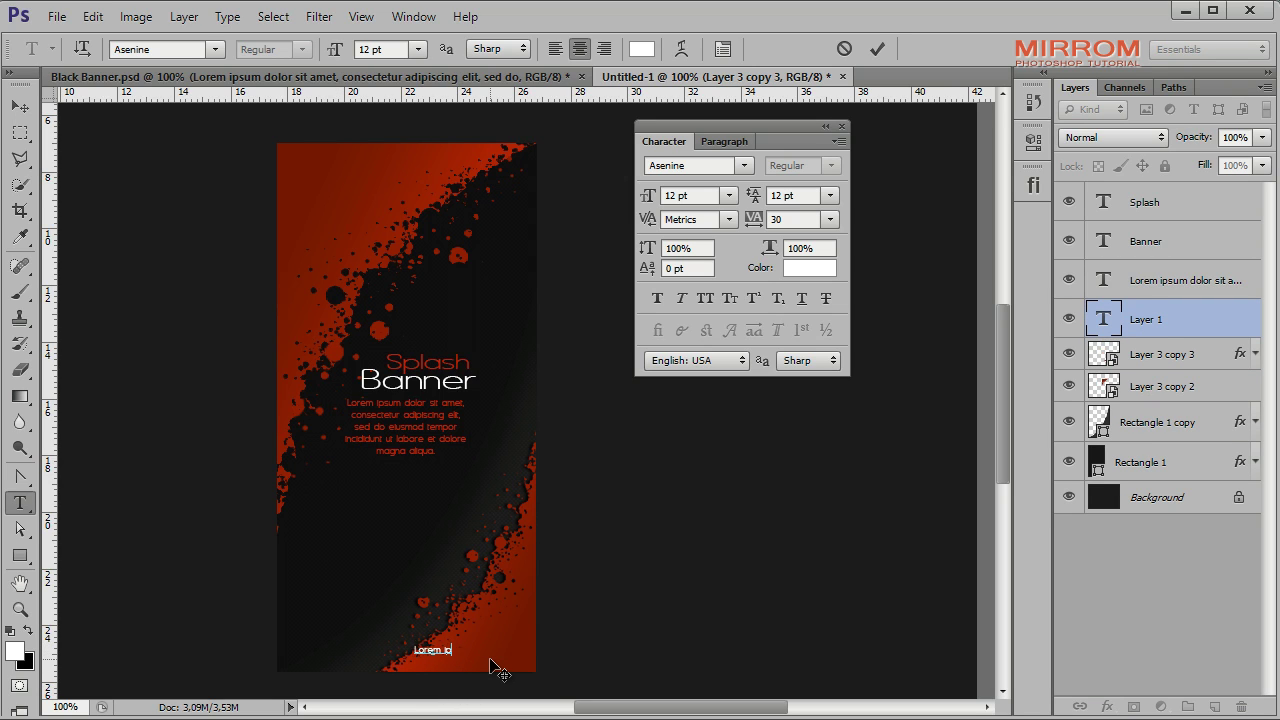
click(877, 49)
key(v)
mouse_move(408, 652)
mouse_down()
mouse_move(382, 668)
mouse_move(330, 663)
mouse_up()
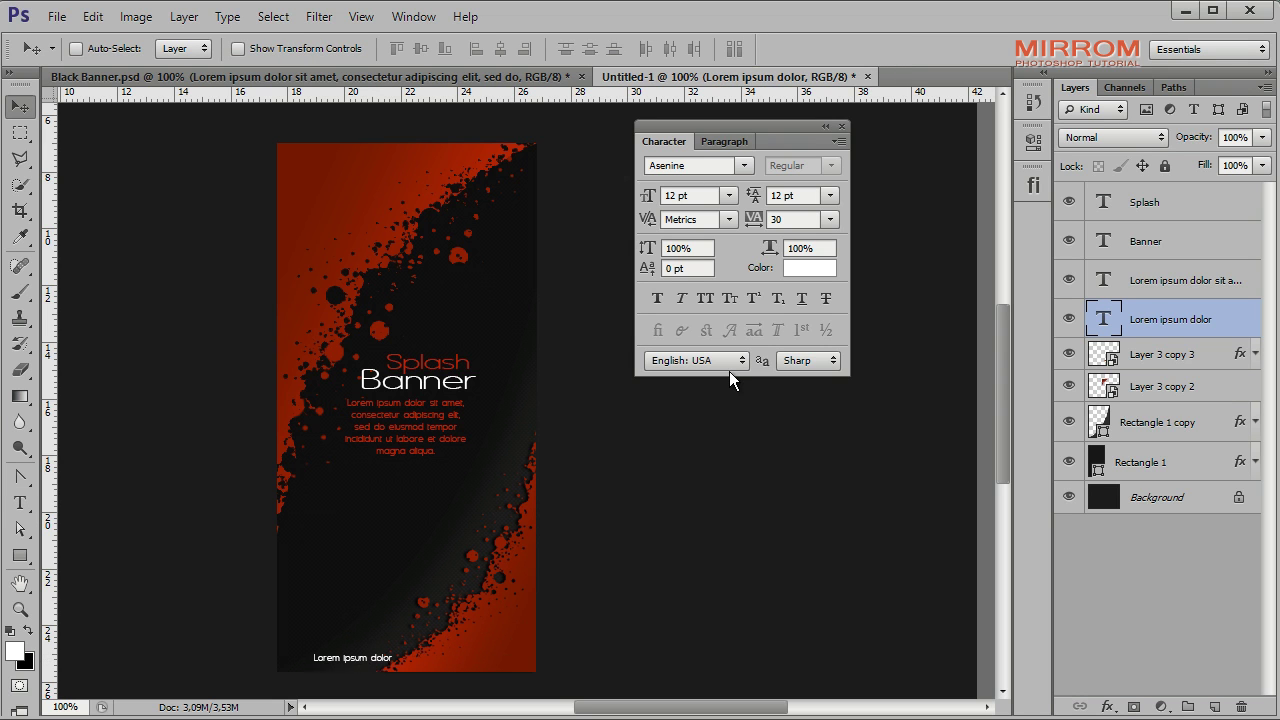
click(842, 126)
drag(708, 706, 680, 706)
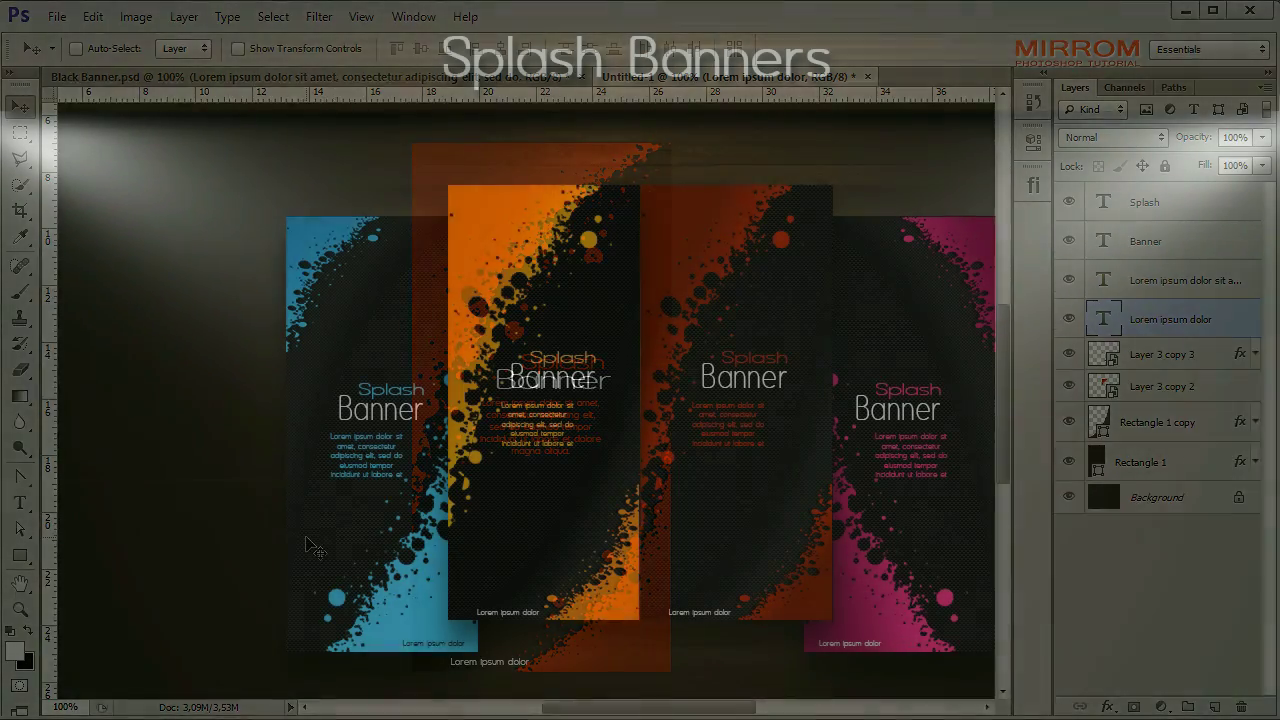